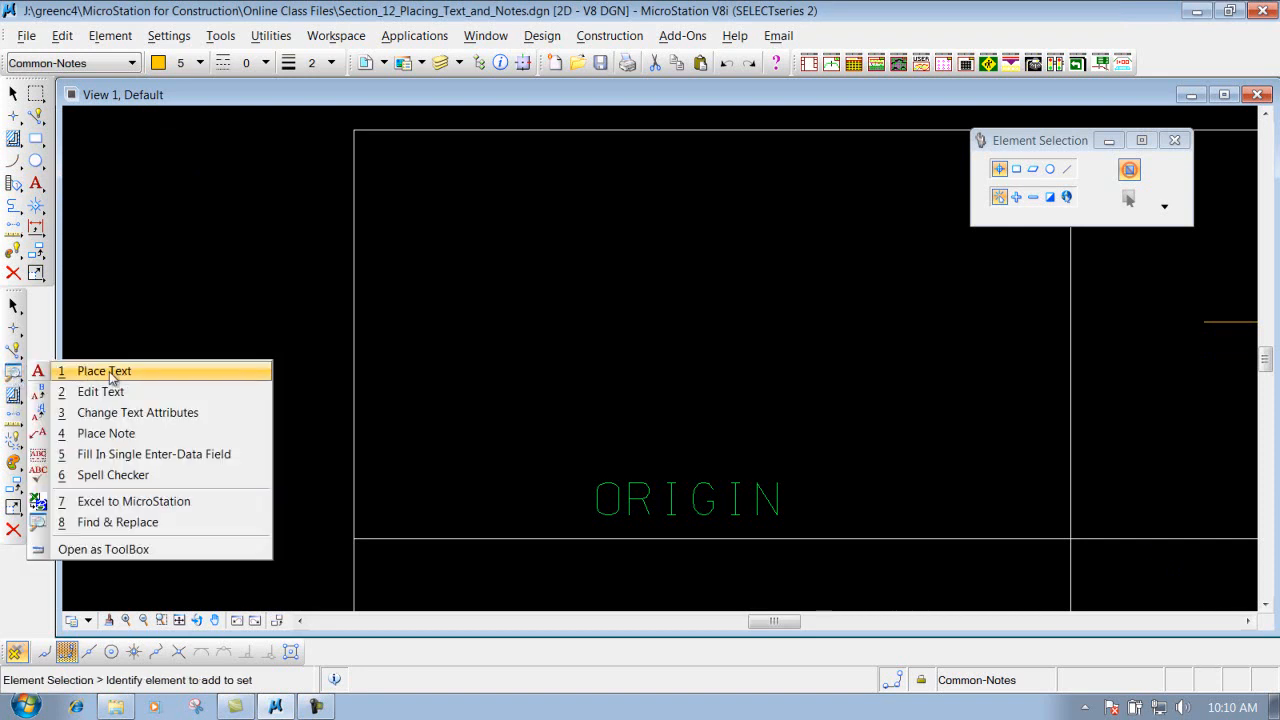
# Start the Place Text tool and arrange its settings and text editor windows so the drawing area is clear
pyautogui.click(109, 371)
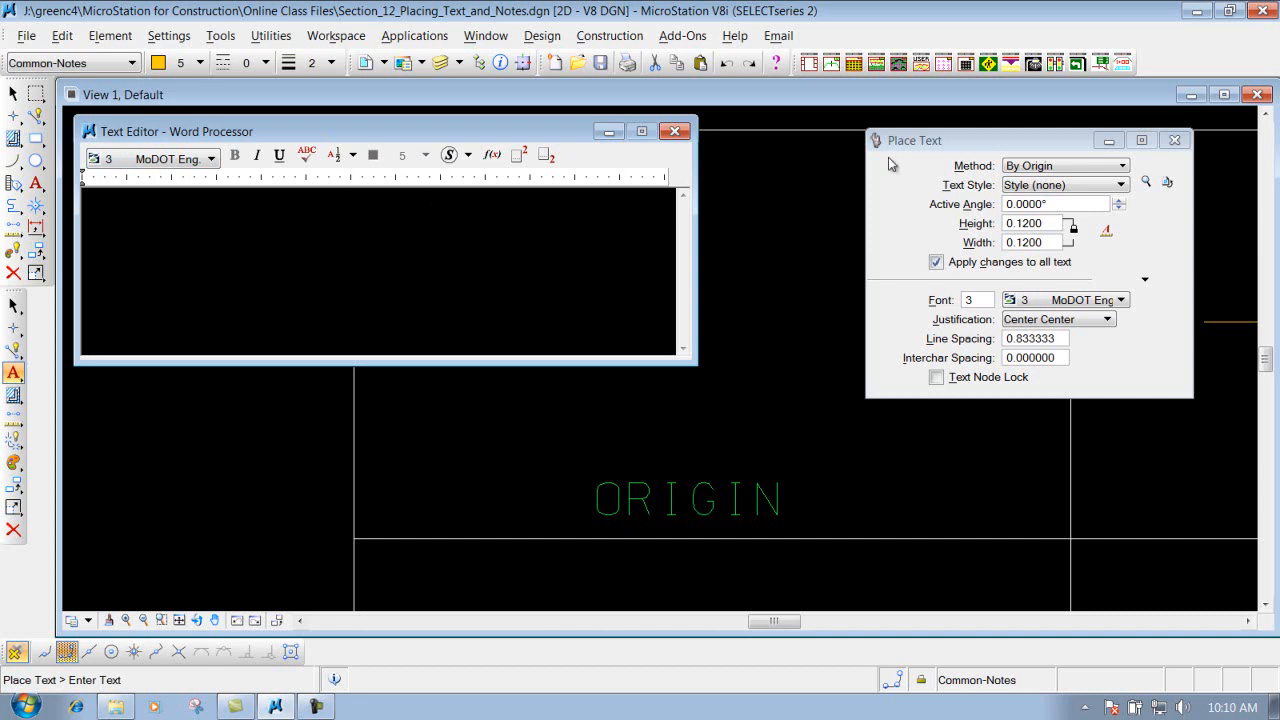
pyautogui.click(963, 146)
pyautogui.moveTo(963, 146); pyautogui.dragTo(158, 364)
pyautogui.moveTo(190, 131); pyautogui.dragTo(190, 92)
pyautogui.click(200, 347)
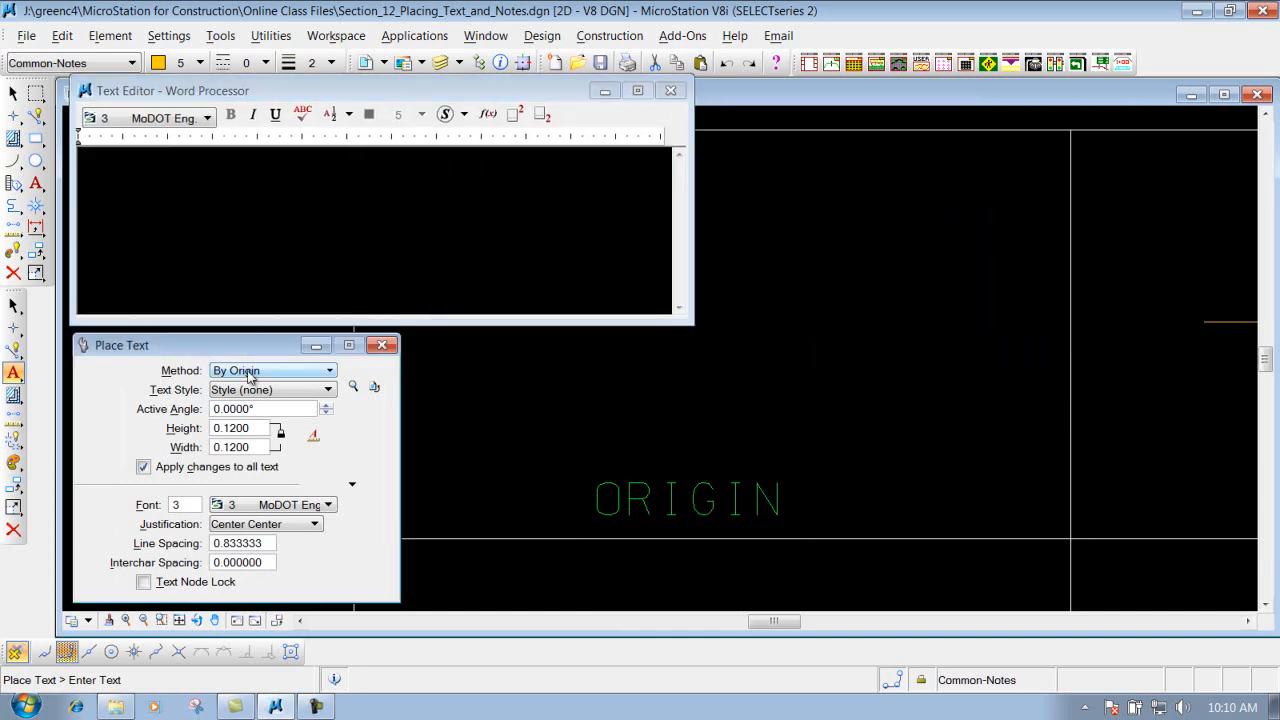
# Set the text placement method to By Origin and the justification to Center Center
pyautogui.click(250, 372)
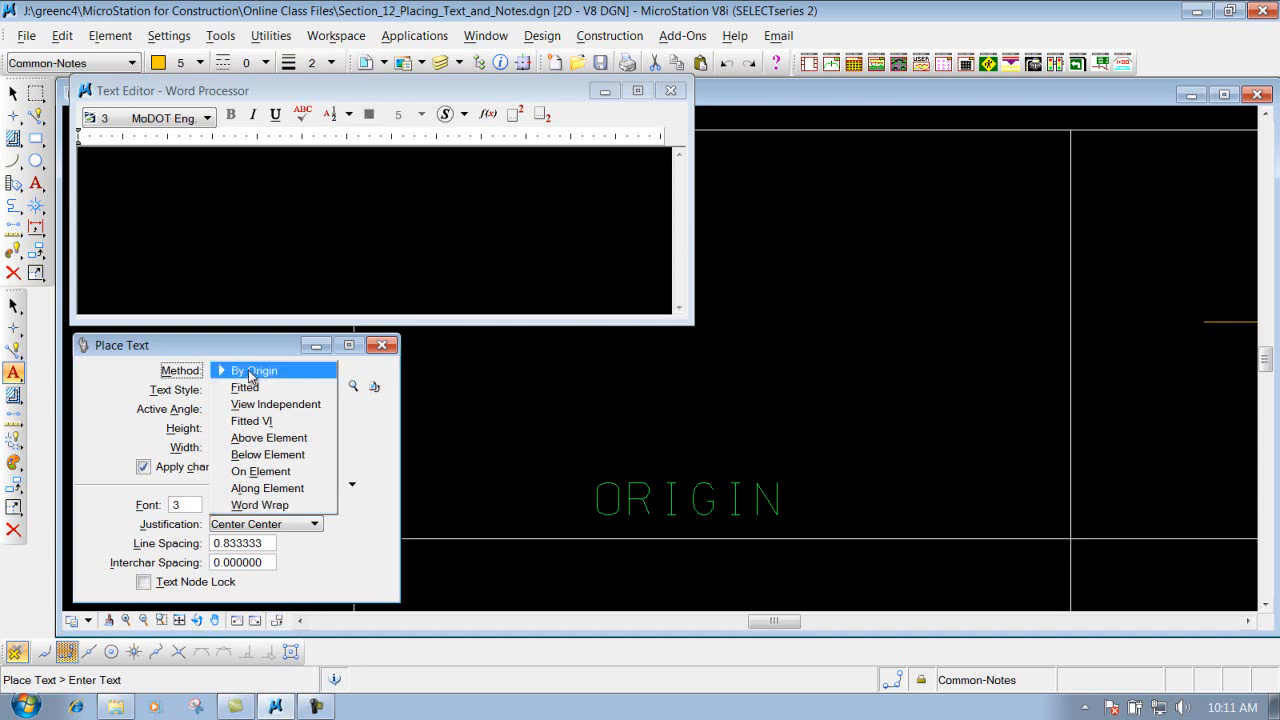
pyautogui.click(244, 373)
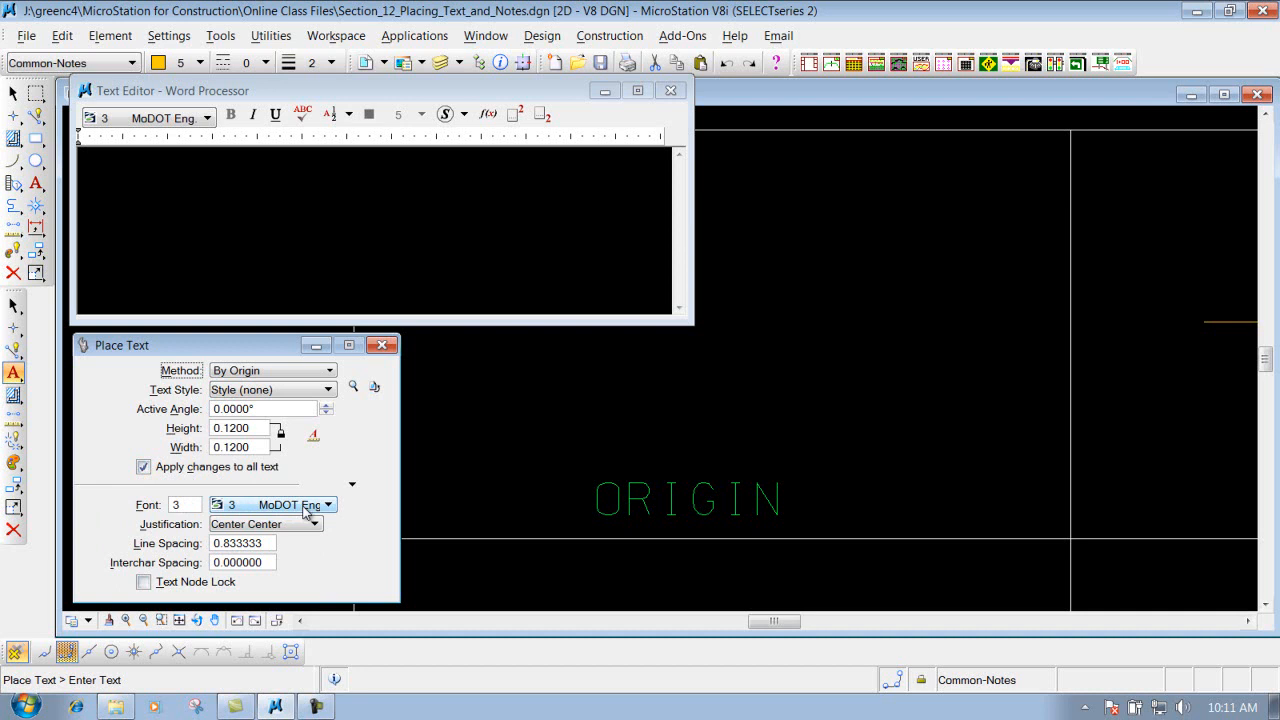
pyautogui.click(268, 527)
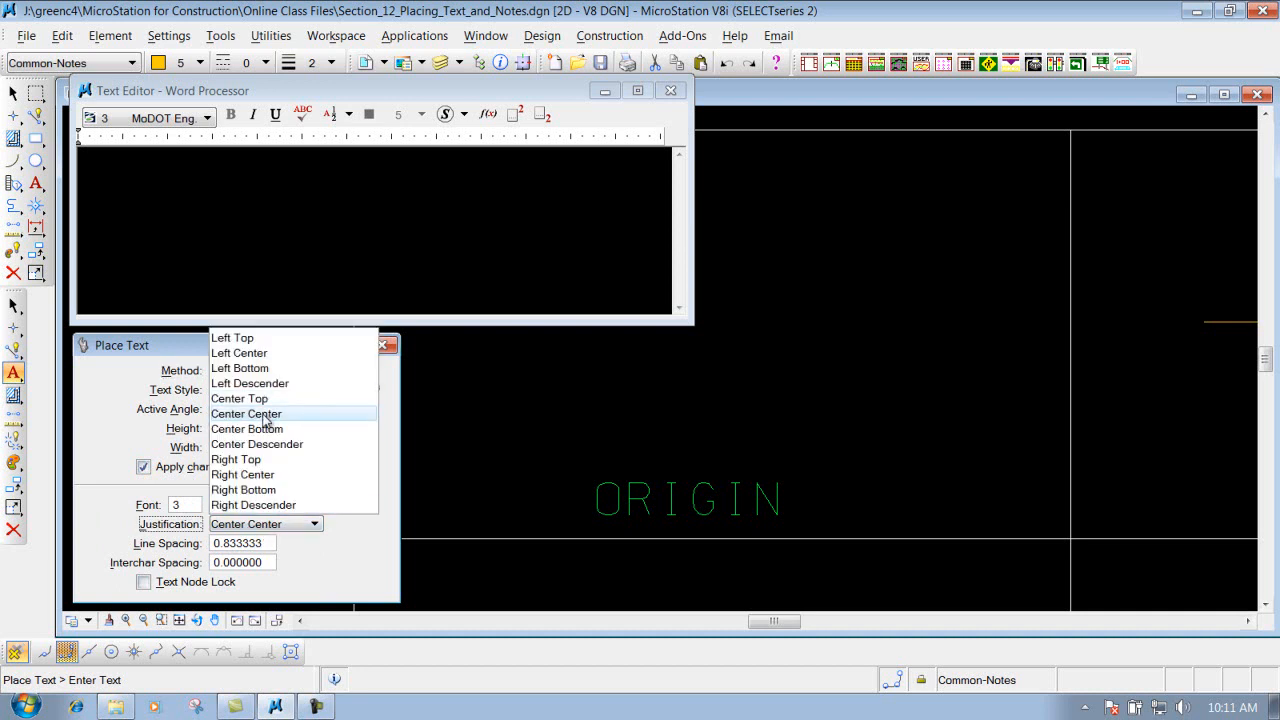
pyautogui.click(266, 420)
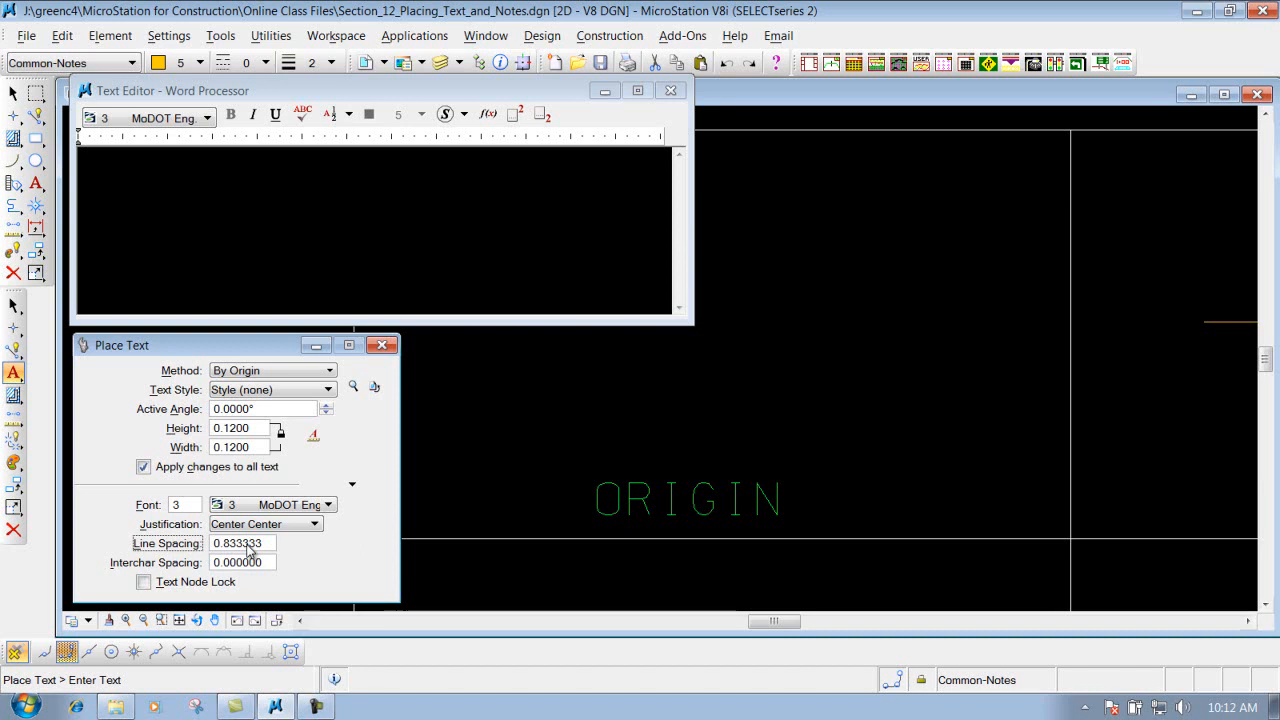
# Set the text line spacing to 1
pyautogui.moveTo(268, 543); pyautogui.dragTo(212, 543)
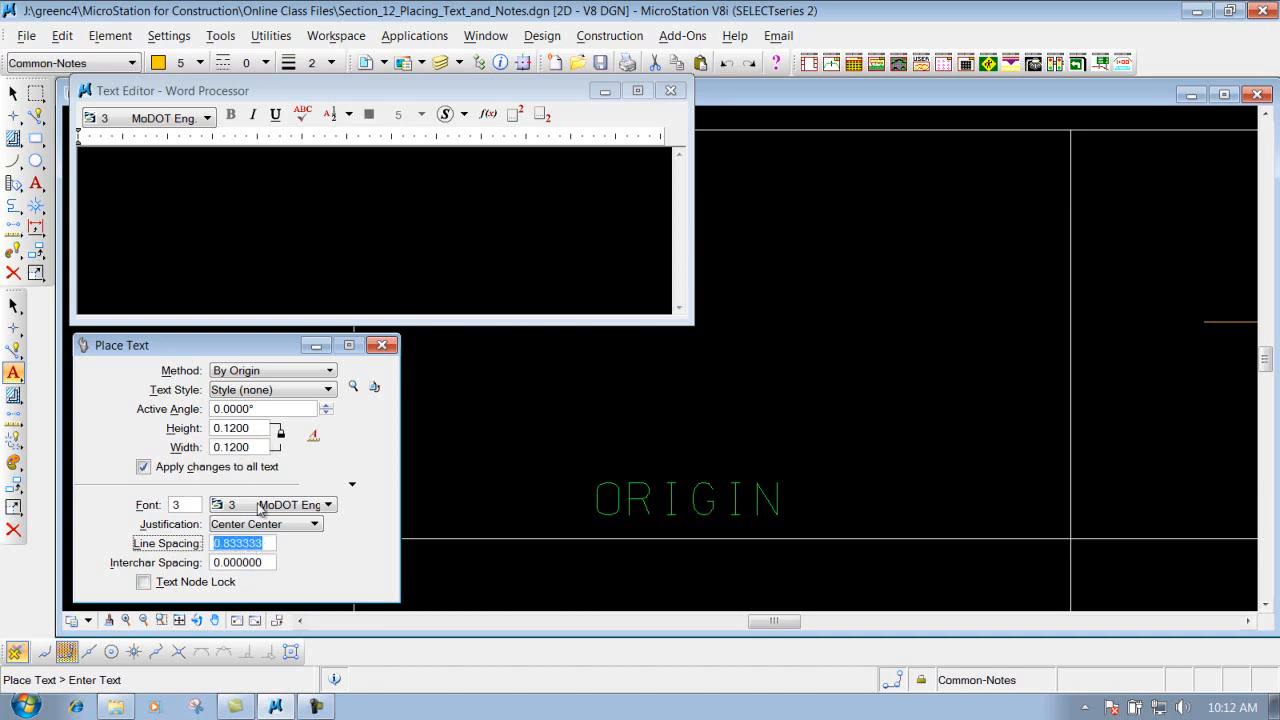
pyautogui.write('1')
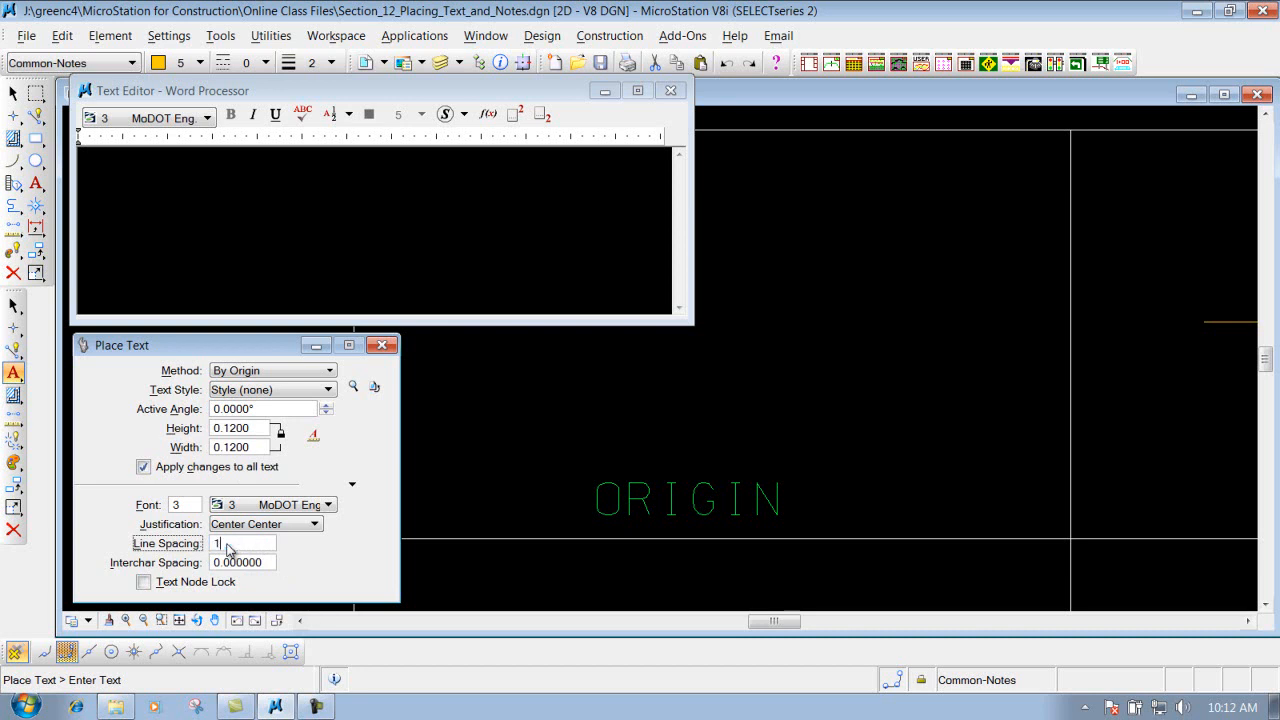
pyautogui.press('Tab')
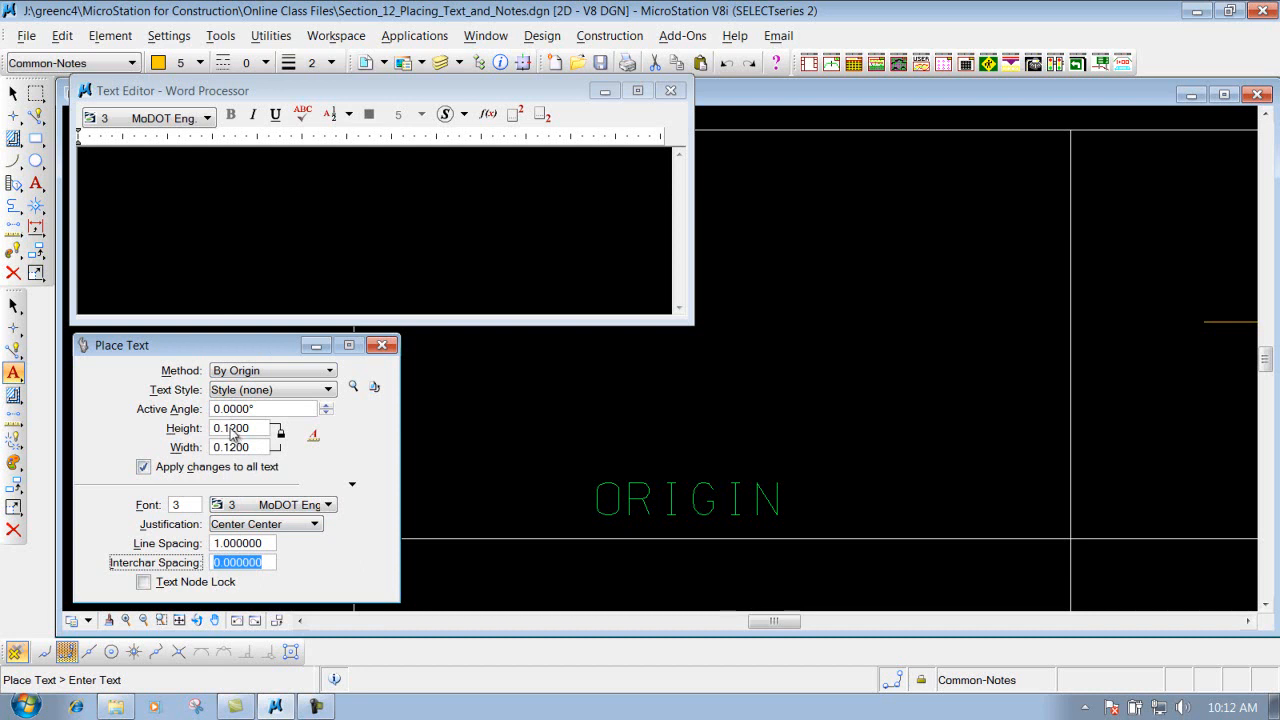
# Set the text line spacing to 0.5
pyautogui.click(240, 543)
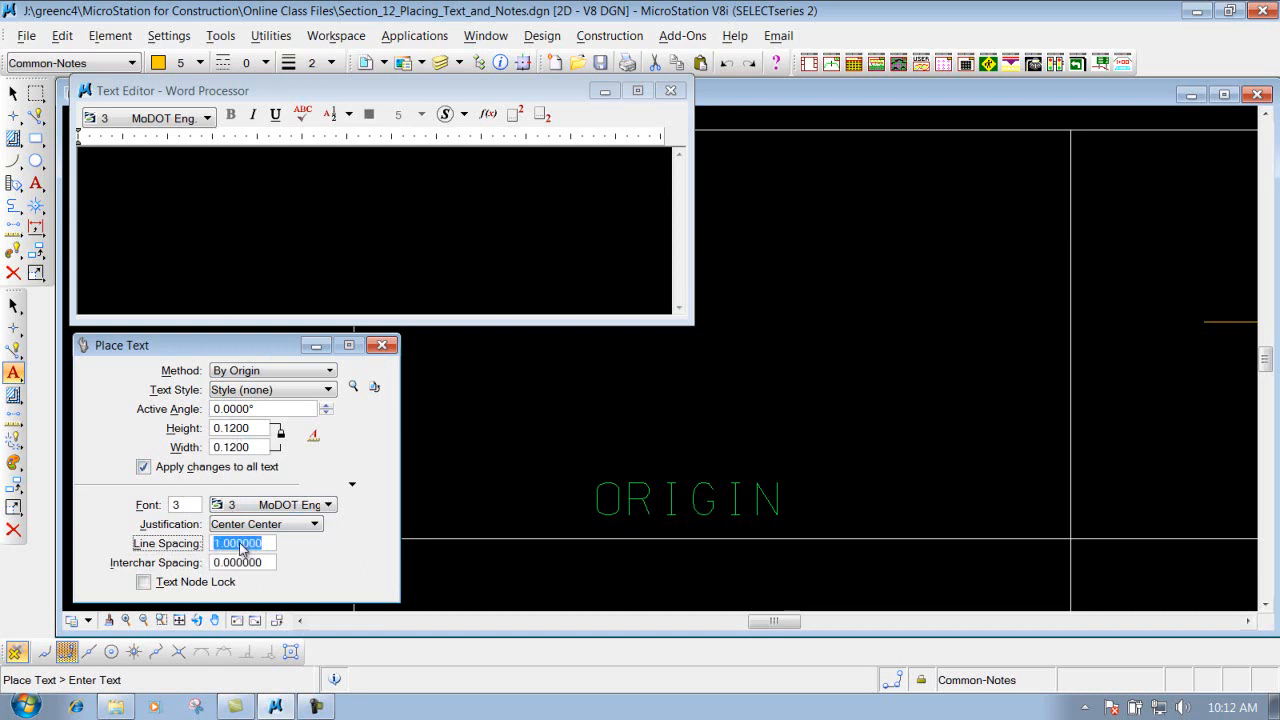
pyautogui.write('.5')
pyautogui.press('Tab')
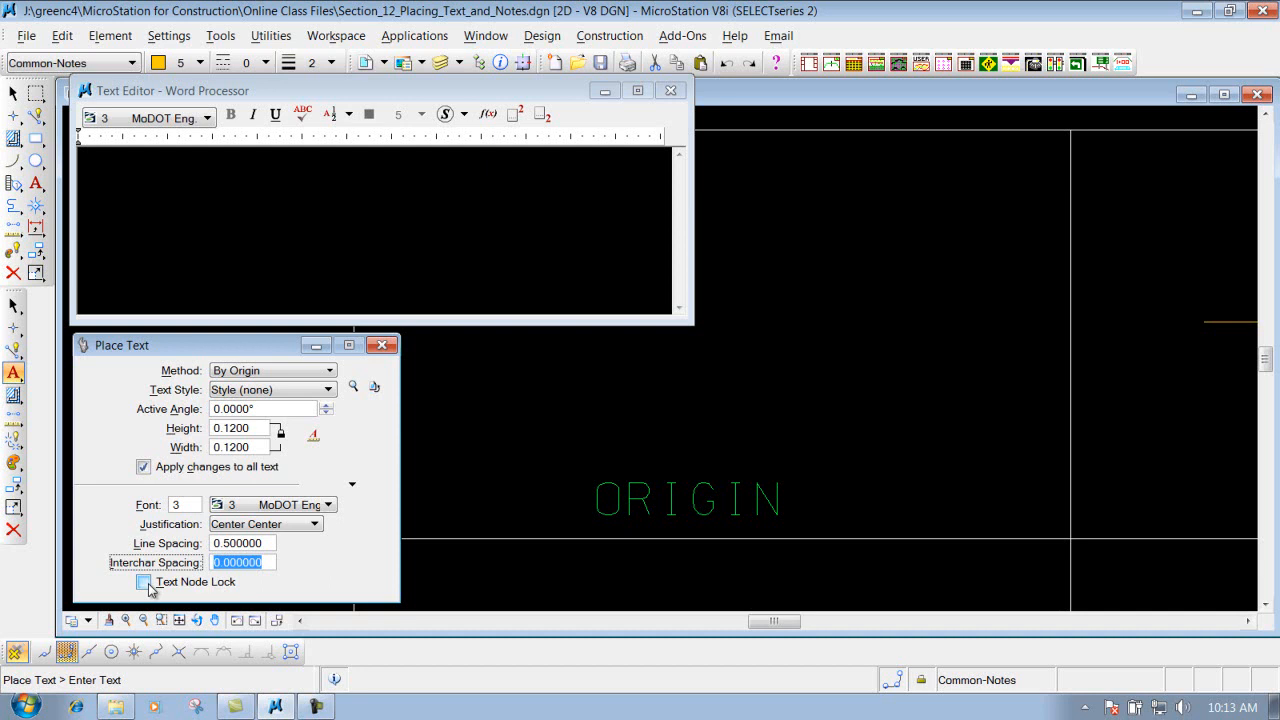
# Enter "PLACE TEXT" as the text to place in the box containing the ORIGIN label
pyautogui.click(356, 175)
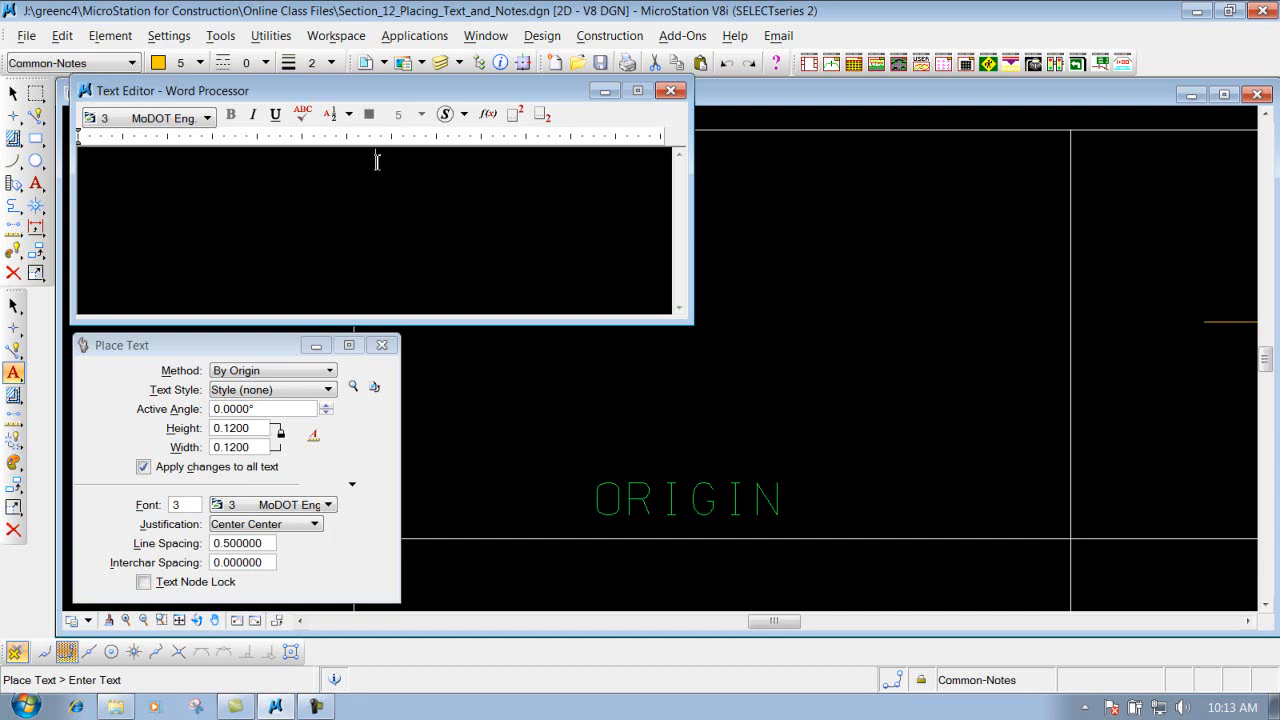
pyautogui.write('PLACE ')
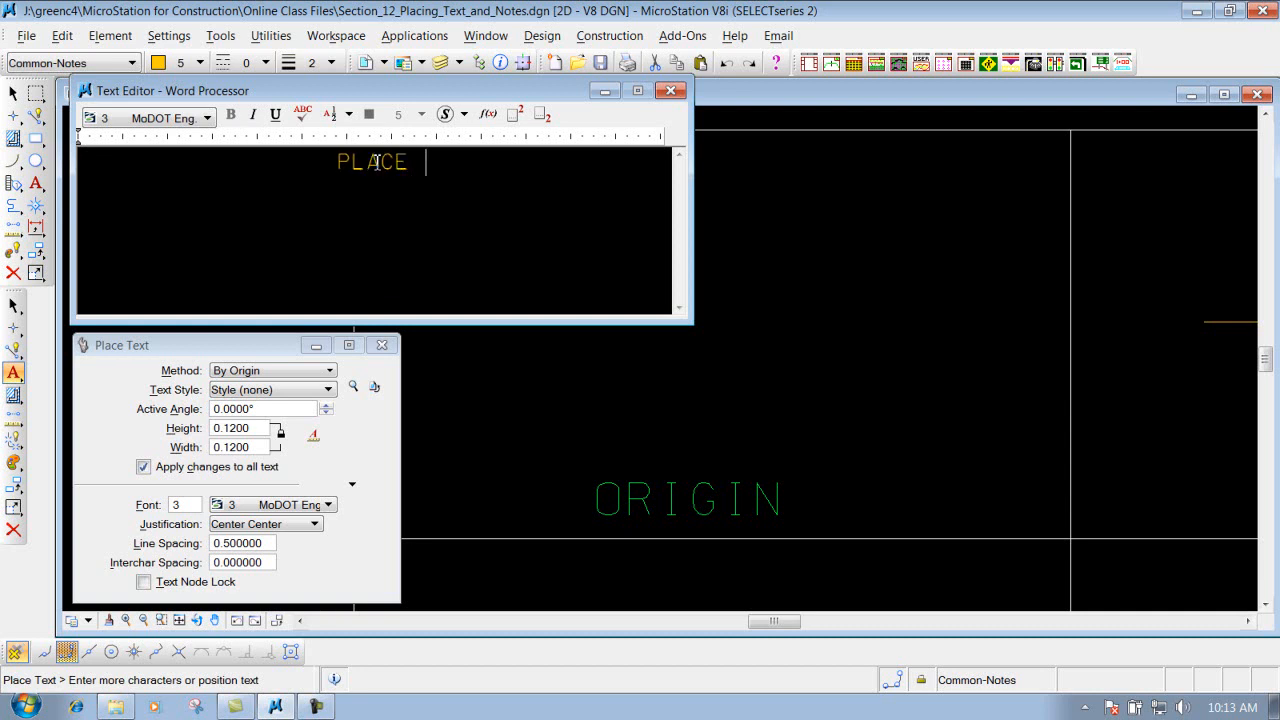
pyautogui.write('TEXT')
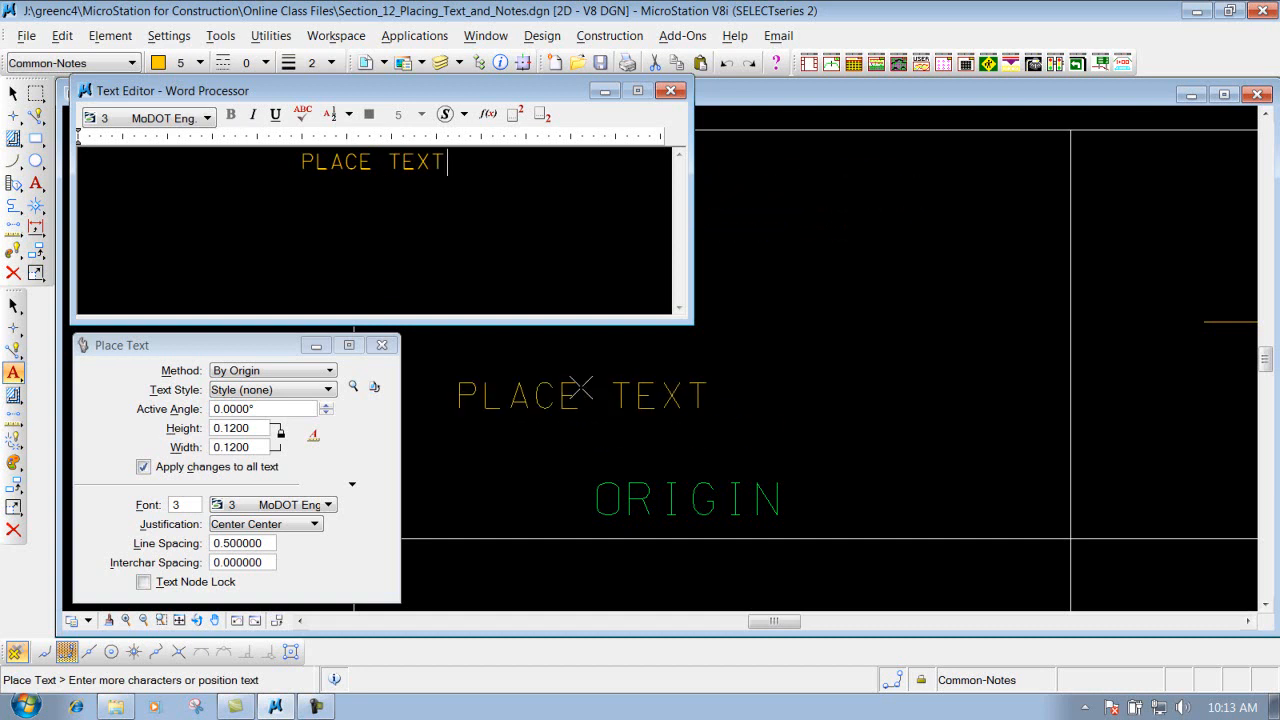
pyautogui.click(300, 620)
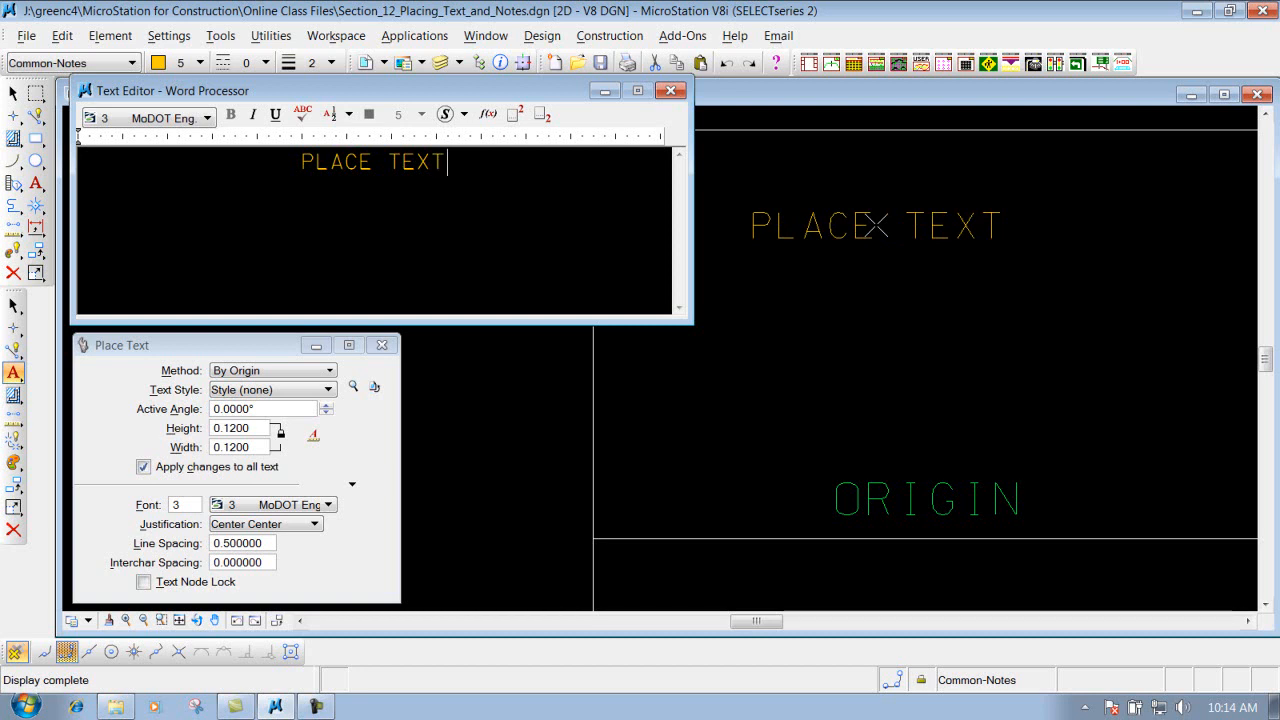
# Preview the text with Left Center justification and with Left Top justification
pyautogui.click(256, 527)
pyautogui.click(237, 354)
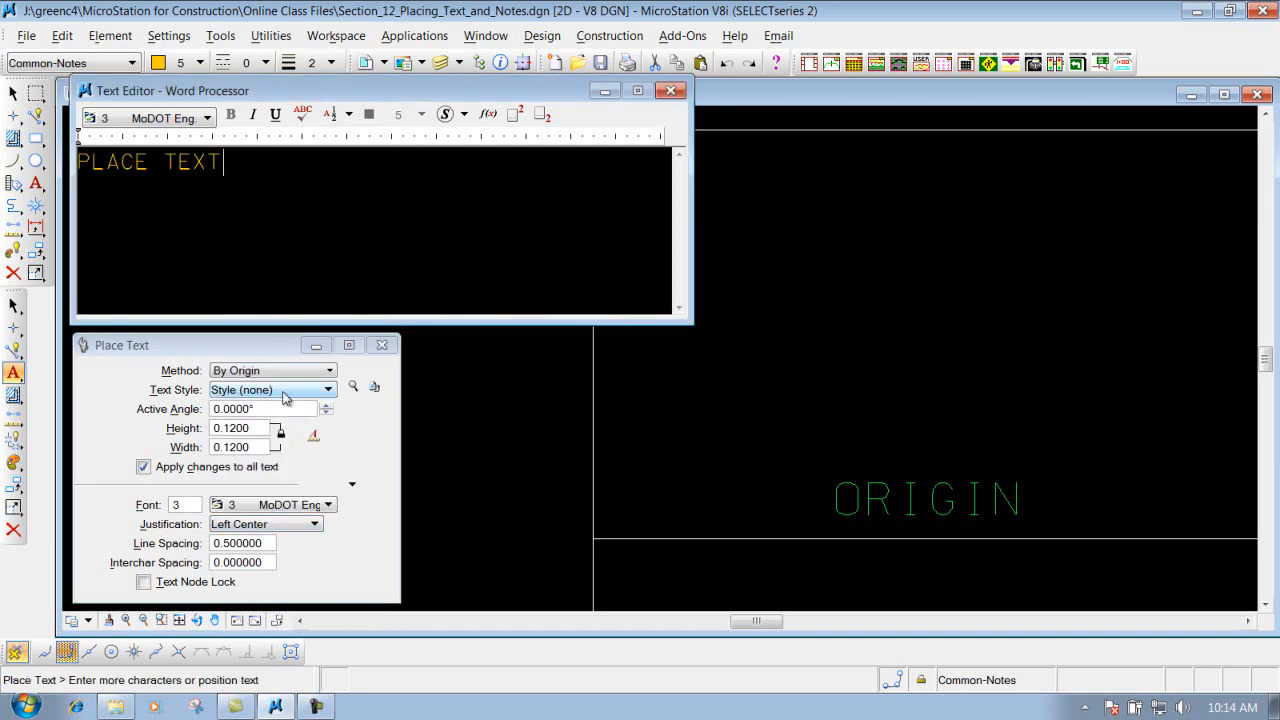
pyautogui.click(272, 524)
pyautogui.click(249, 345)
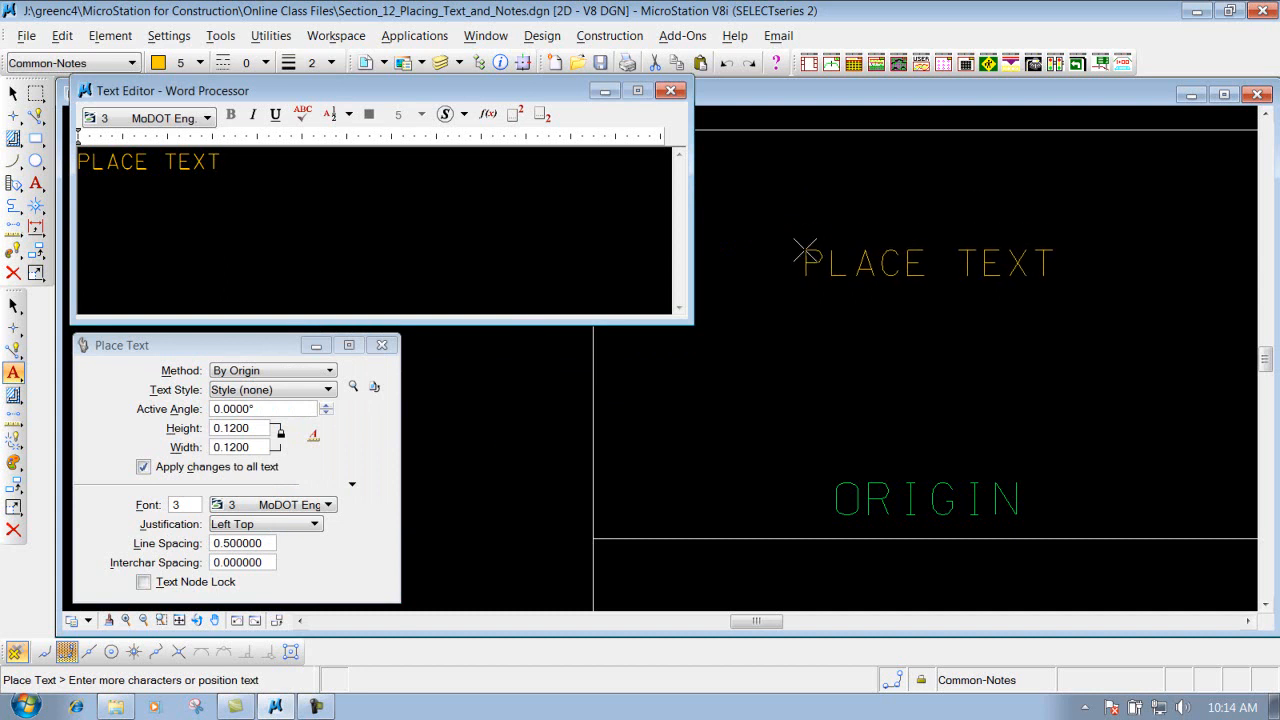
# Set the justification to Center Center and place the text near the upper edge of the ORIGIN box
pyautogui.click(266, 524)
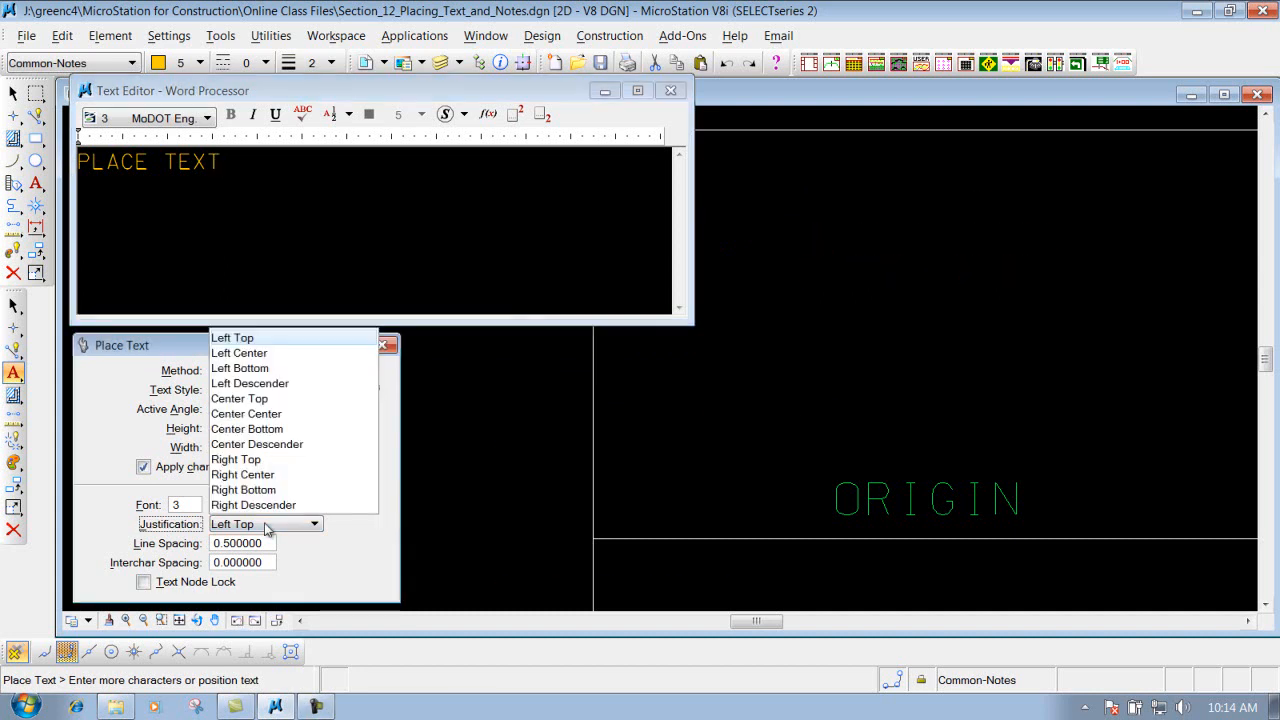
pyautogui.click(259, 415)
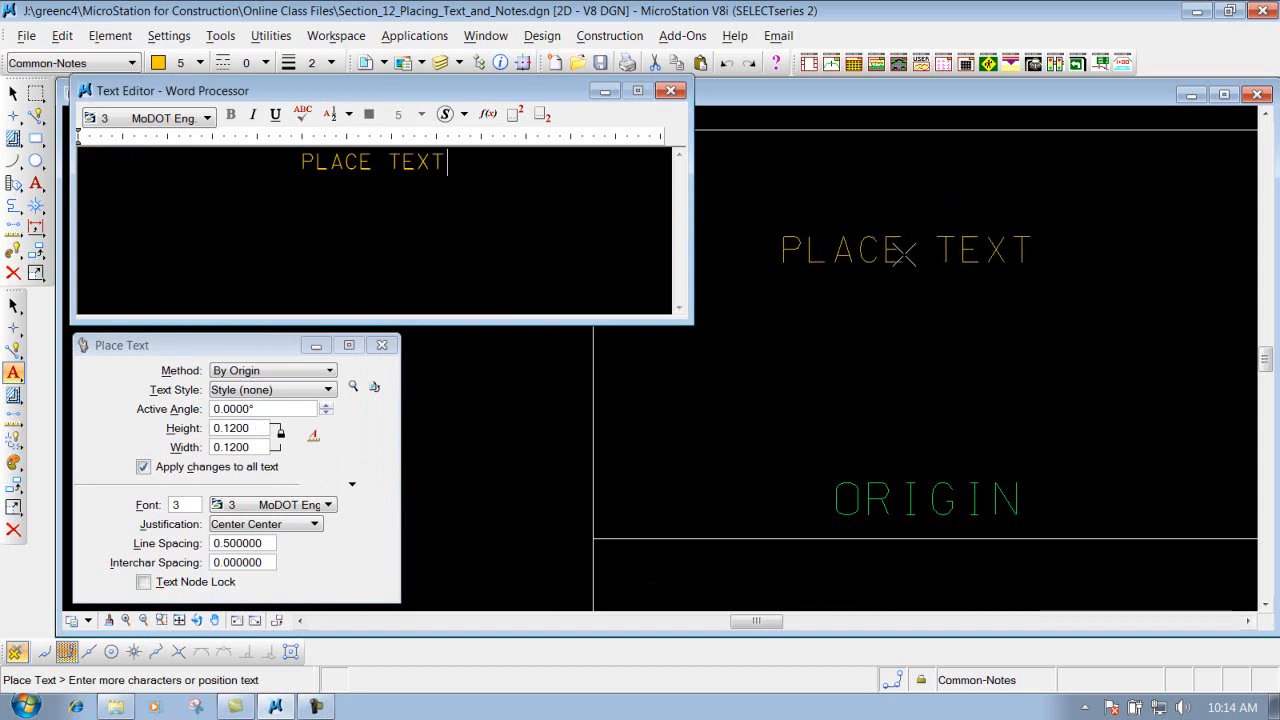
pyautogui.click(846, 214)
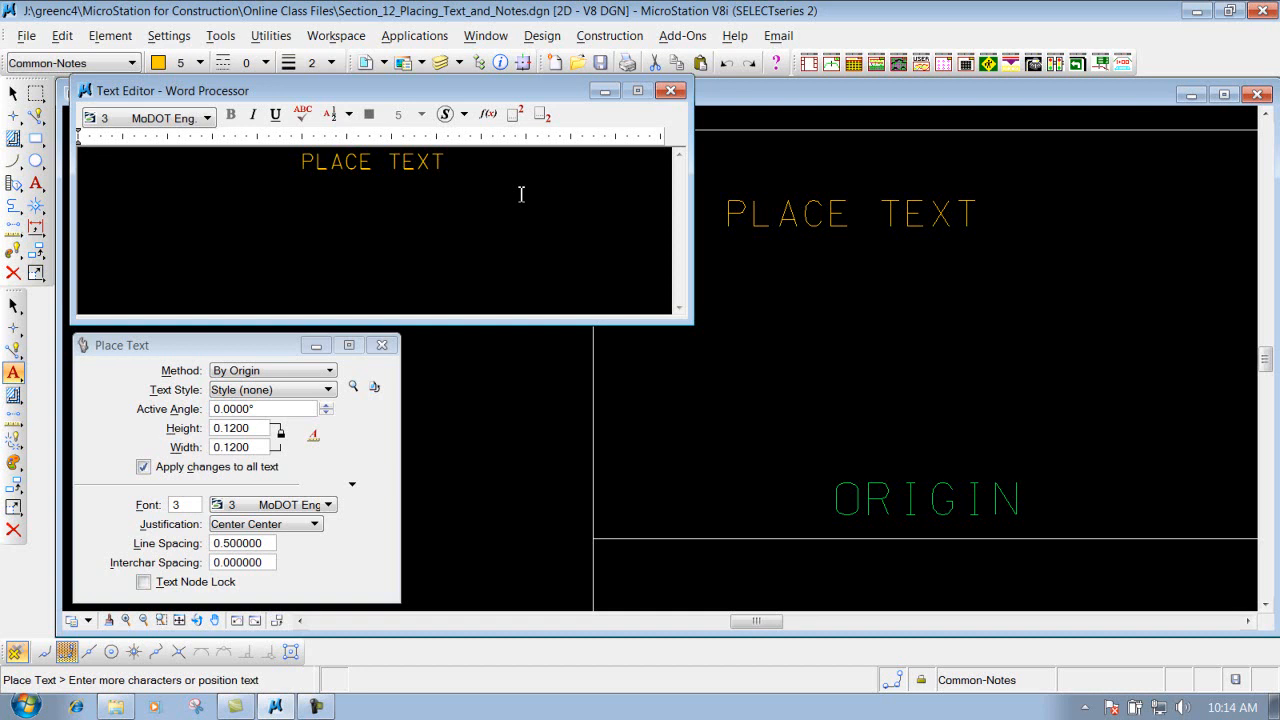
# Add a second line reading "\203 RTE. 54" to the text, using the \203 code for the centerline symbol
pyautogui.write('203')
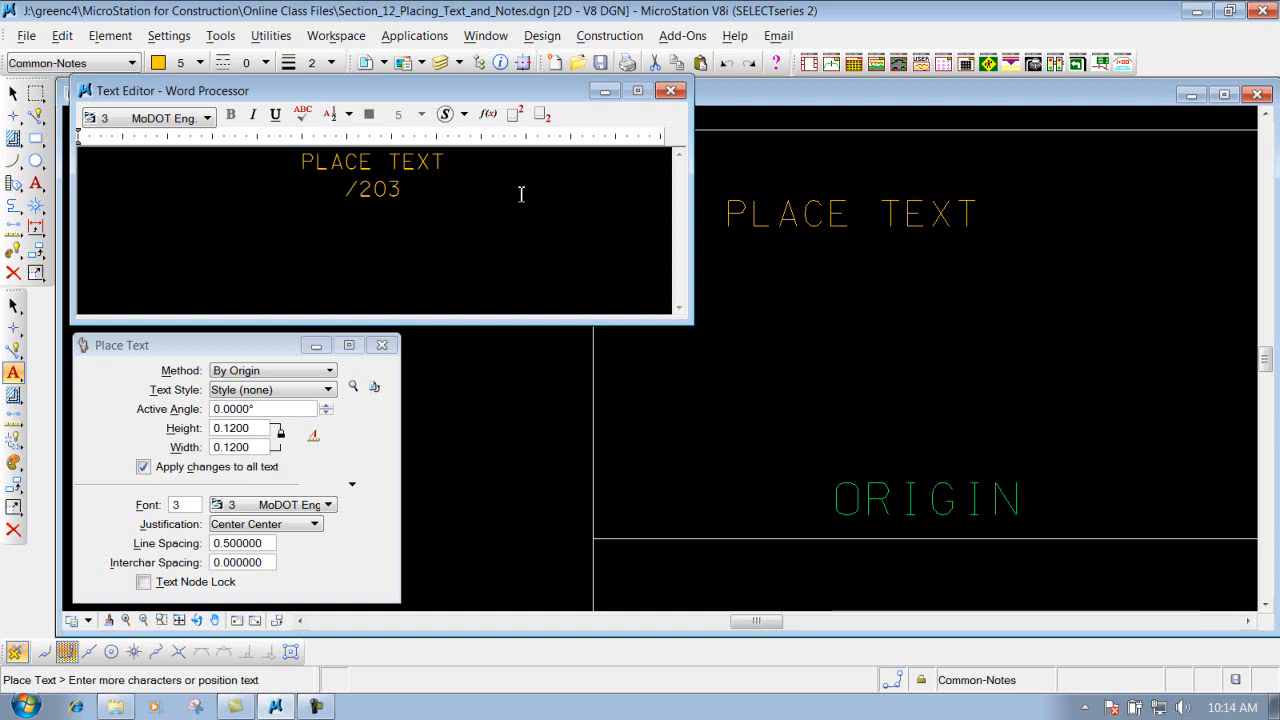
pyautogui.write(' RTE')
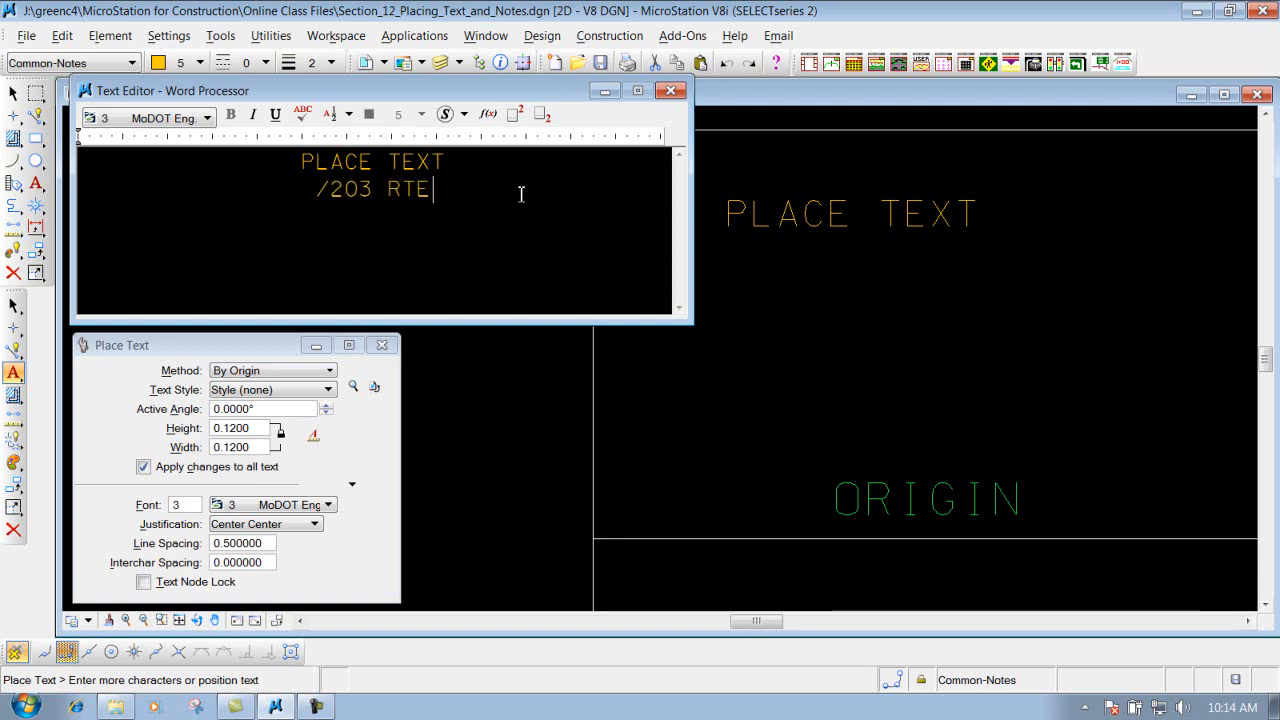
pyautogui.write('. 54')
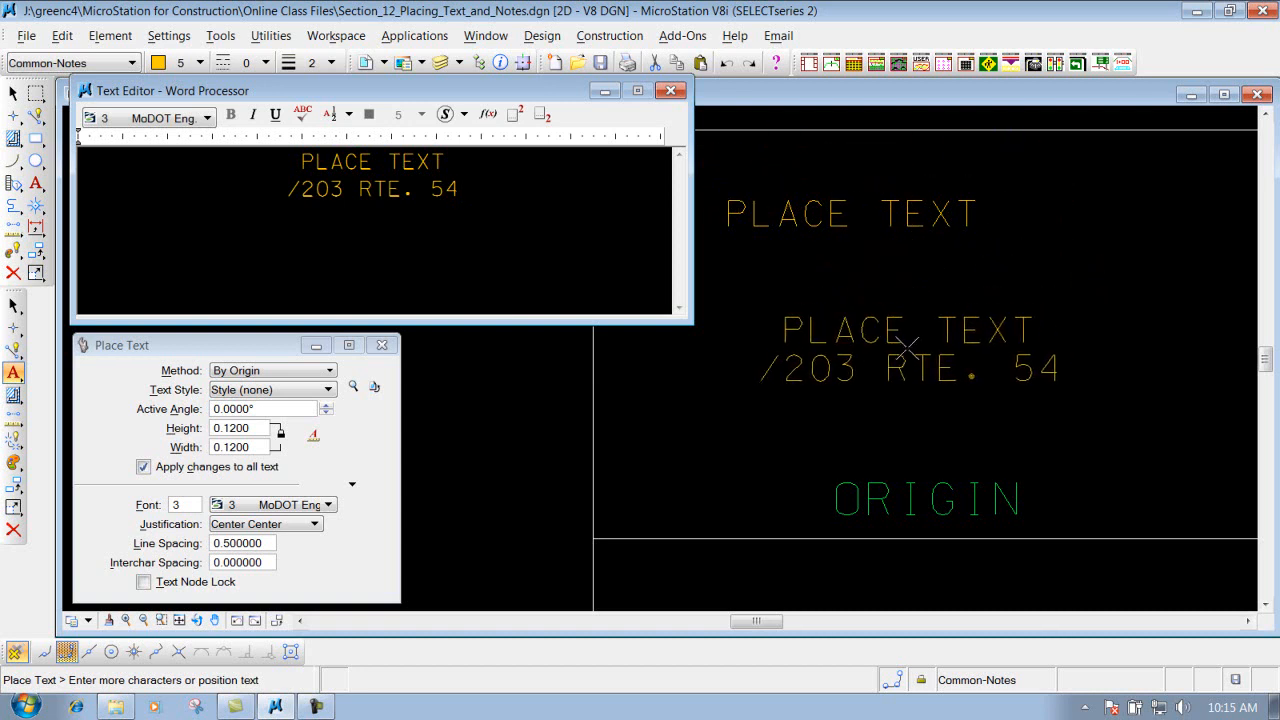
pyautogui.press('BackSpace')
pyautogui.write('\\')
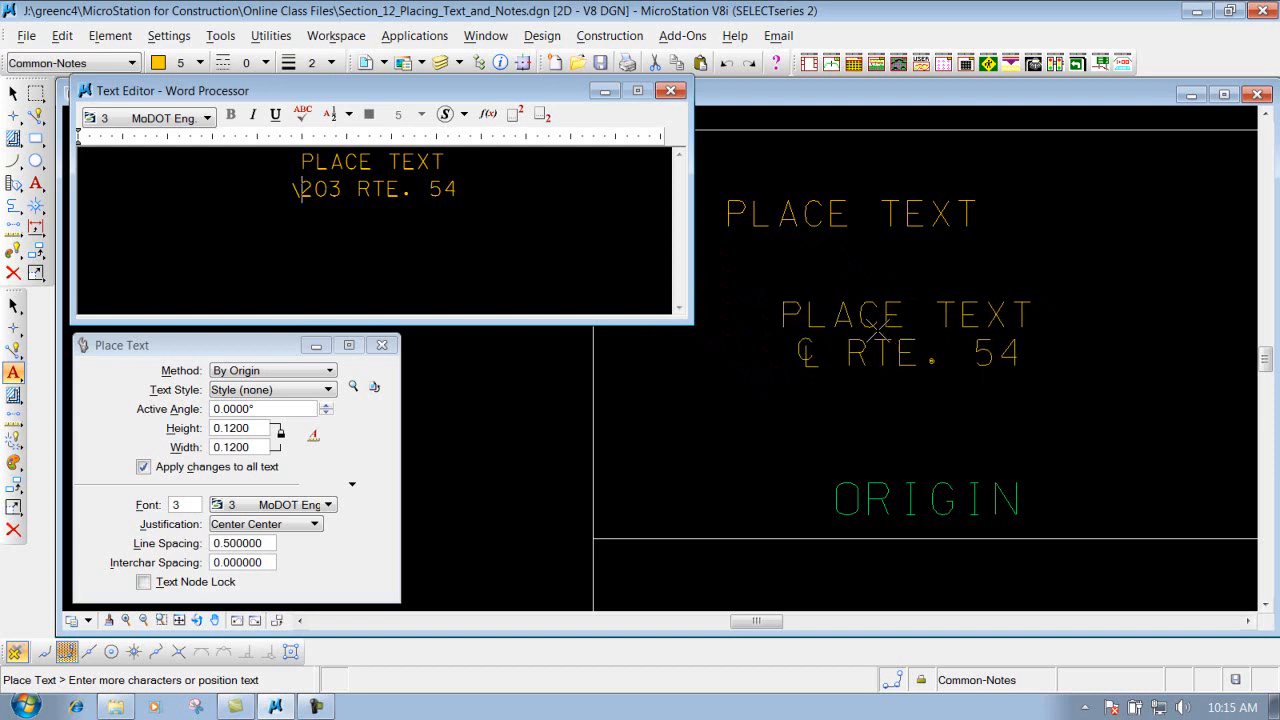
# Preview the two-line text with Left Center justification, and return it to Center Center
pyautogui.click(285, 524)
pyautogui.click(250, 355)
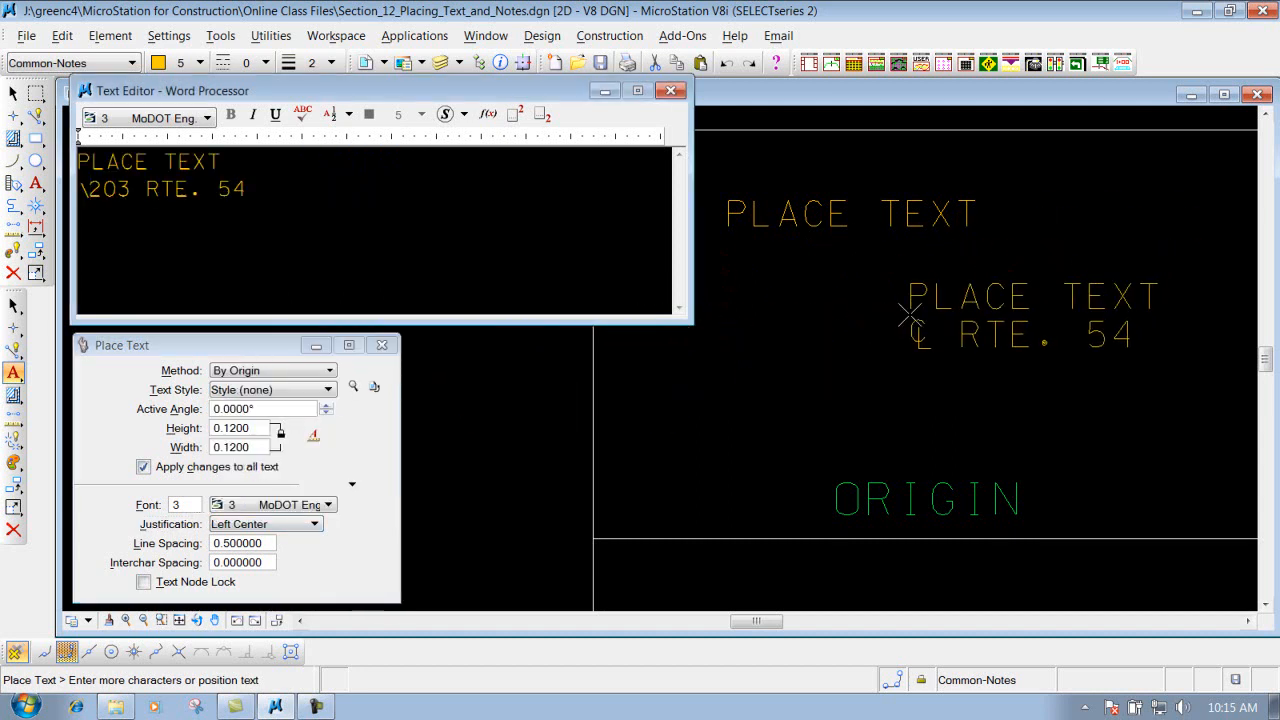
pyautogui.click(283, 524)
pyautogui.click(262, 416)
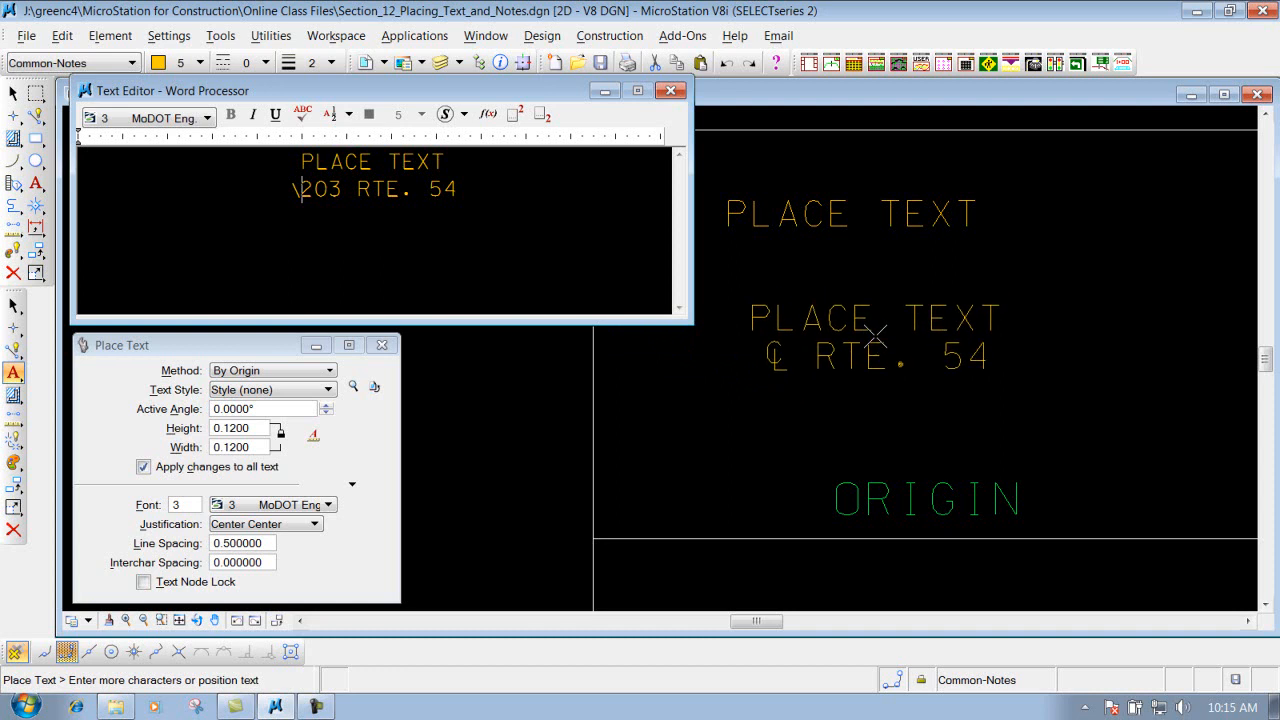
# Place the two-line route text between the first text and the ORIGIN label, and clear the text editor
pyautogui.click(877, 333)
pyautogui.rightClick(1077, 392)
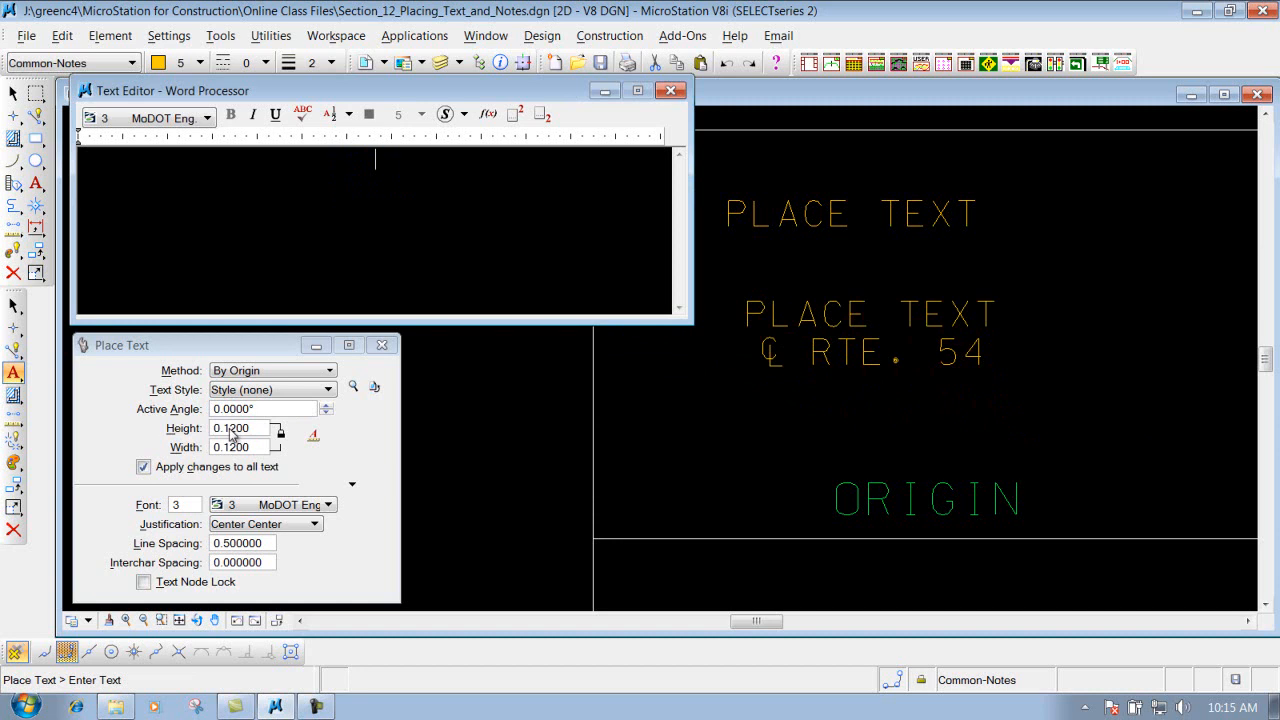
# Set the line spacing for new text to 1
pyautogui.click(247, 545)
pyautogui.write('1')
pyautogui.press('Tab')
# Preview a two-line text reading "PLACE TEXT" and "AGAIN" above the ORIGIN label, and discard it
pyautogui.click(370, 207)
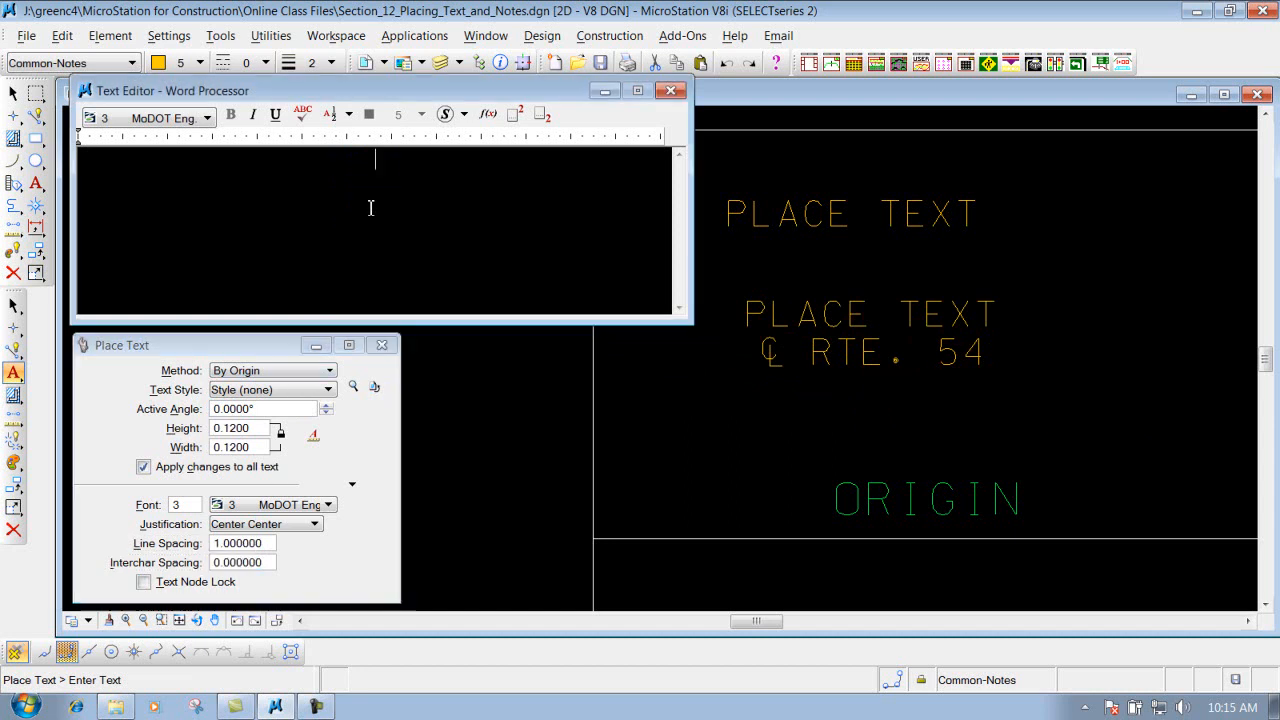
pyautogui.write('PLACE TEXT')
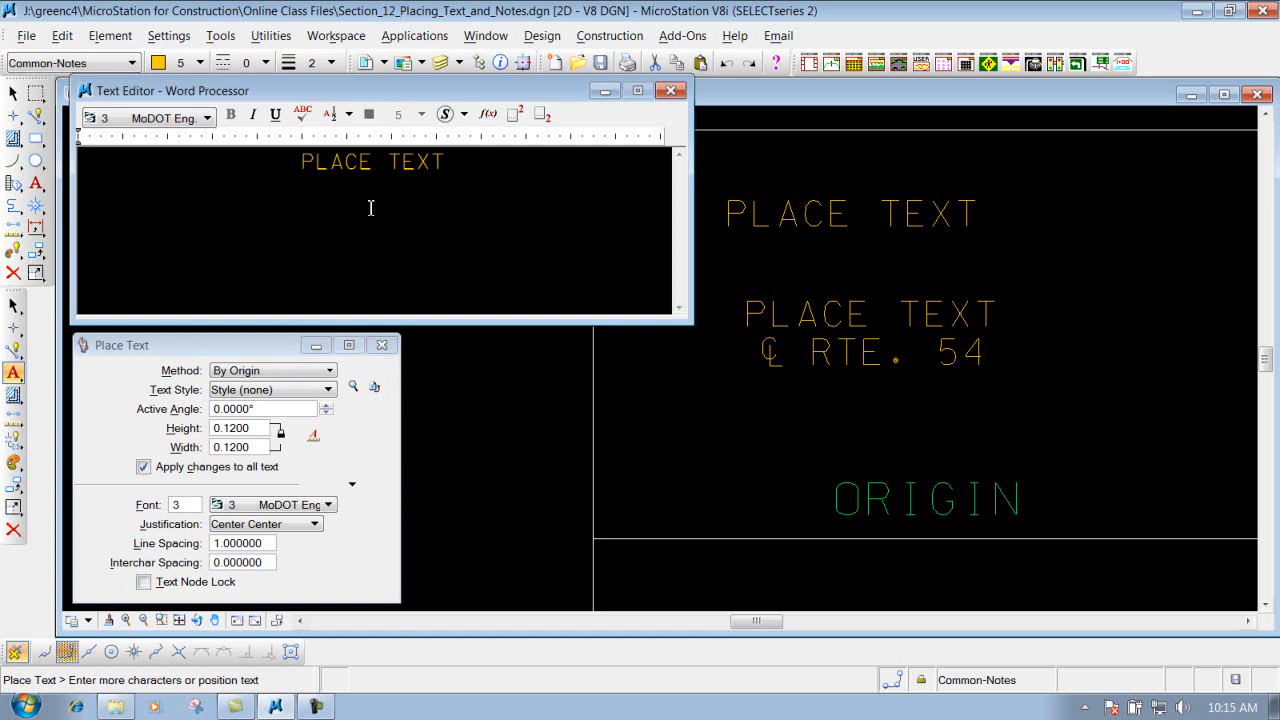
pyautogui.write(' AGAIN')
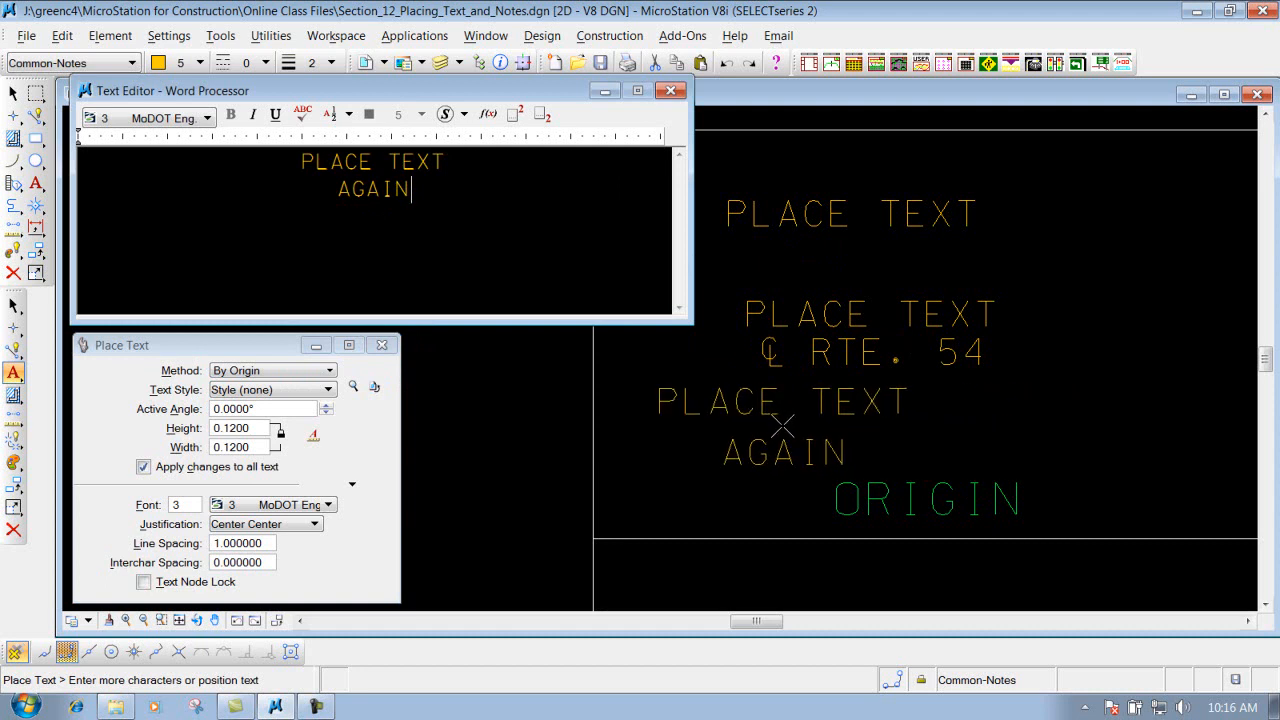
pyautogui.rightClick(885, 425)
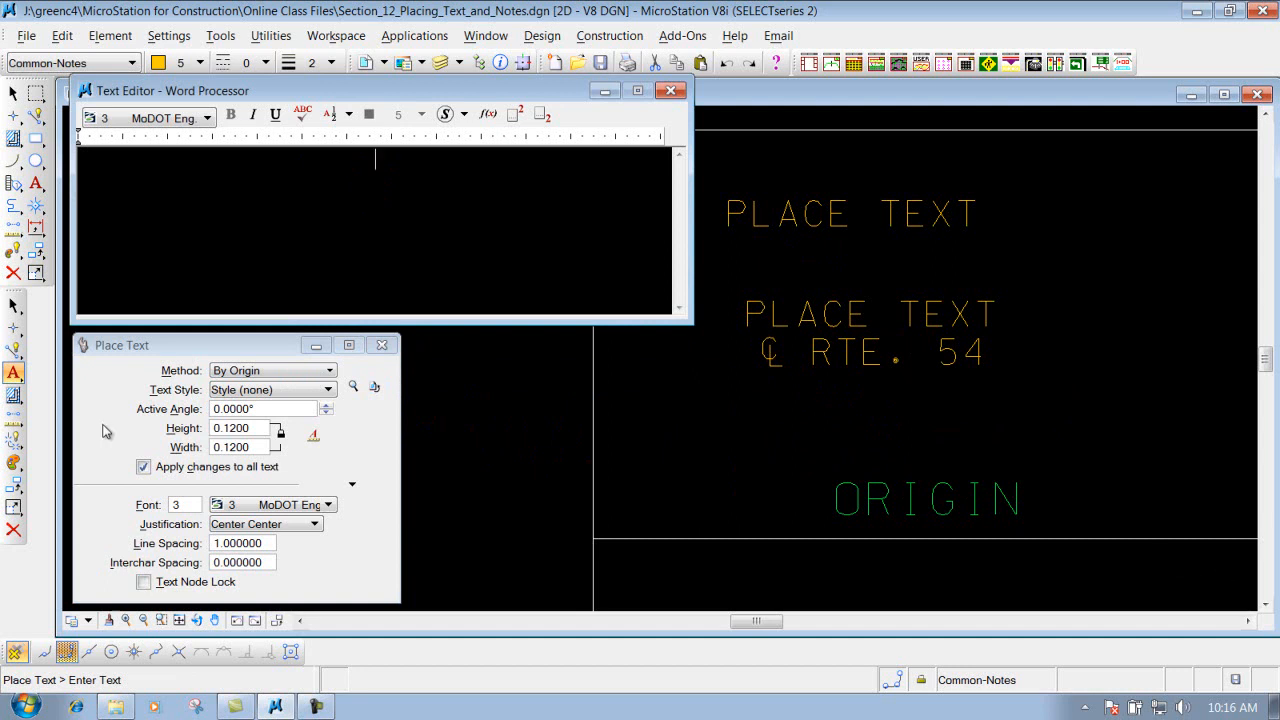
# Switch to Internet Explorer and open the CADDNET intranet site
pyautogui.click(78, 708)
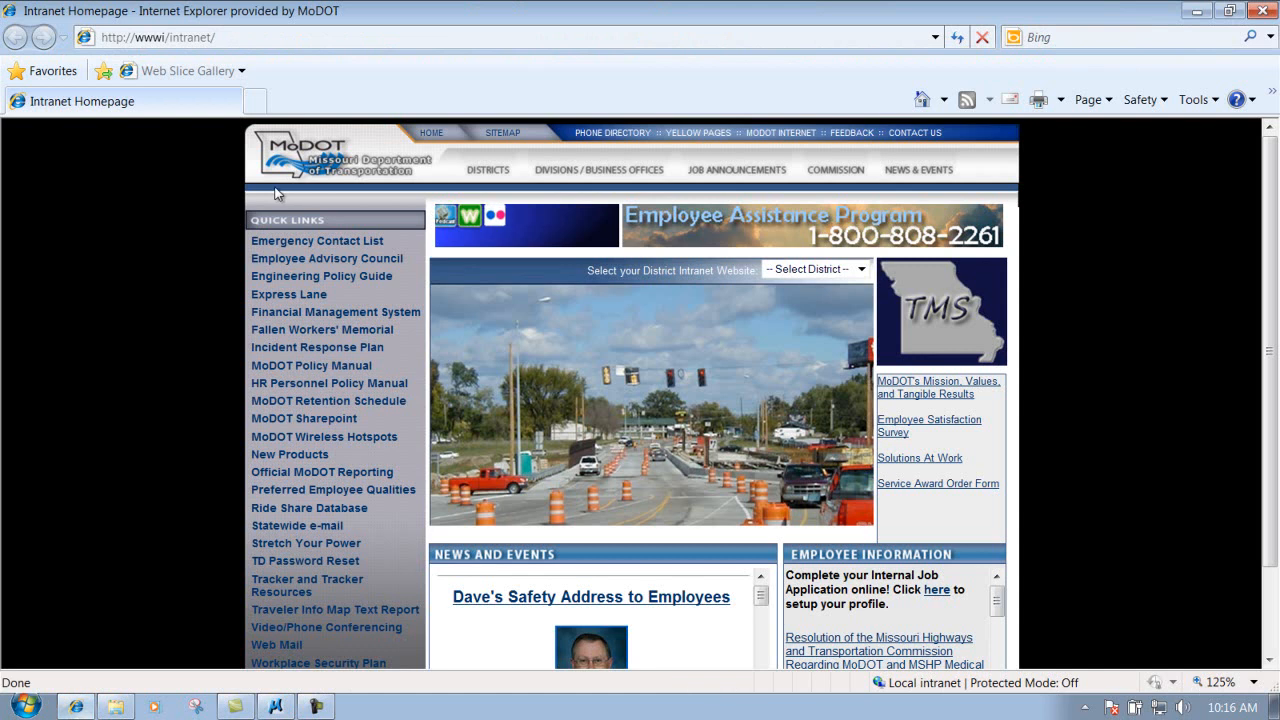
pyautogui.click(259, 40)
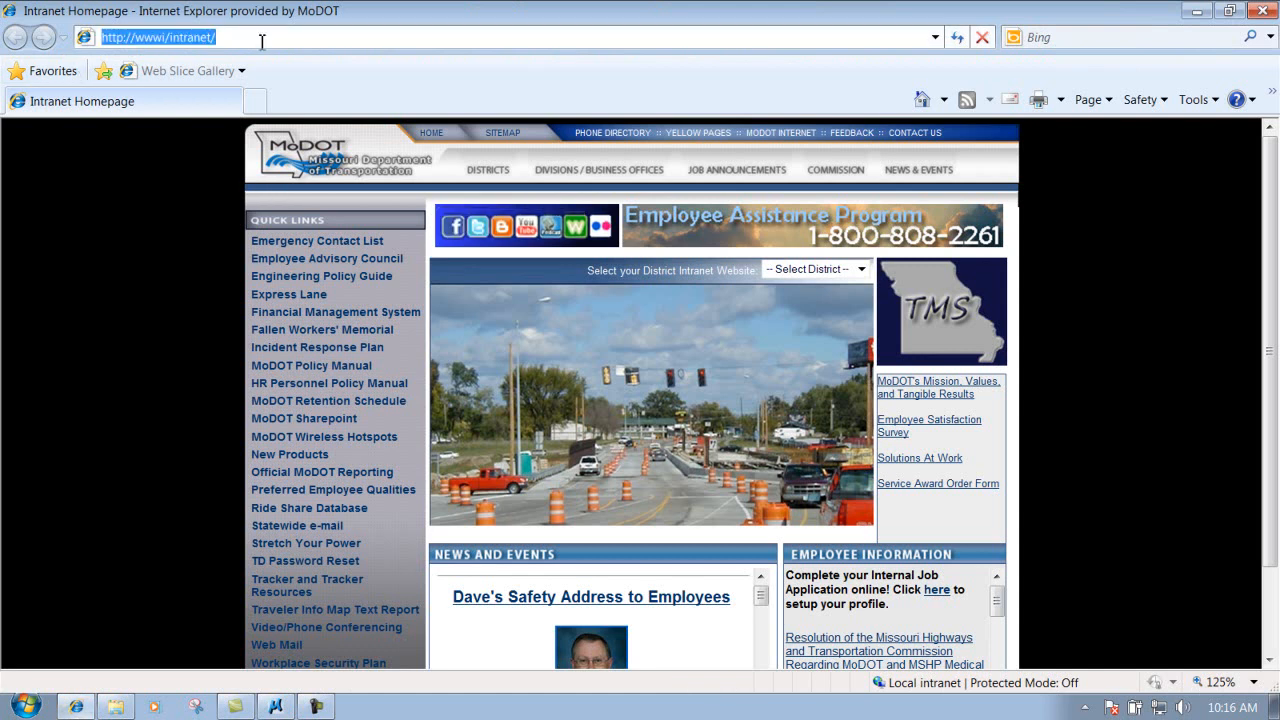
pyautogui.write('CA')
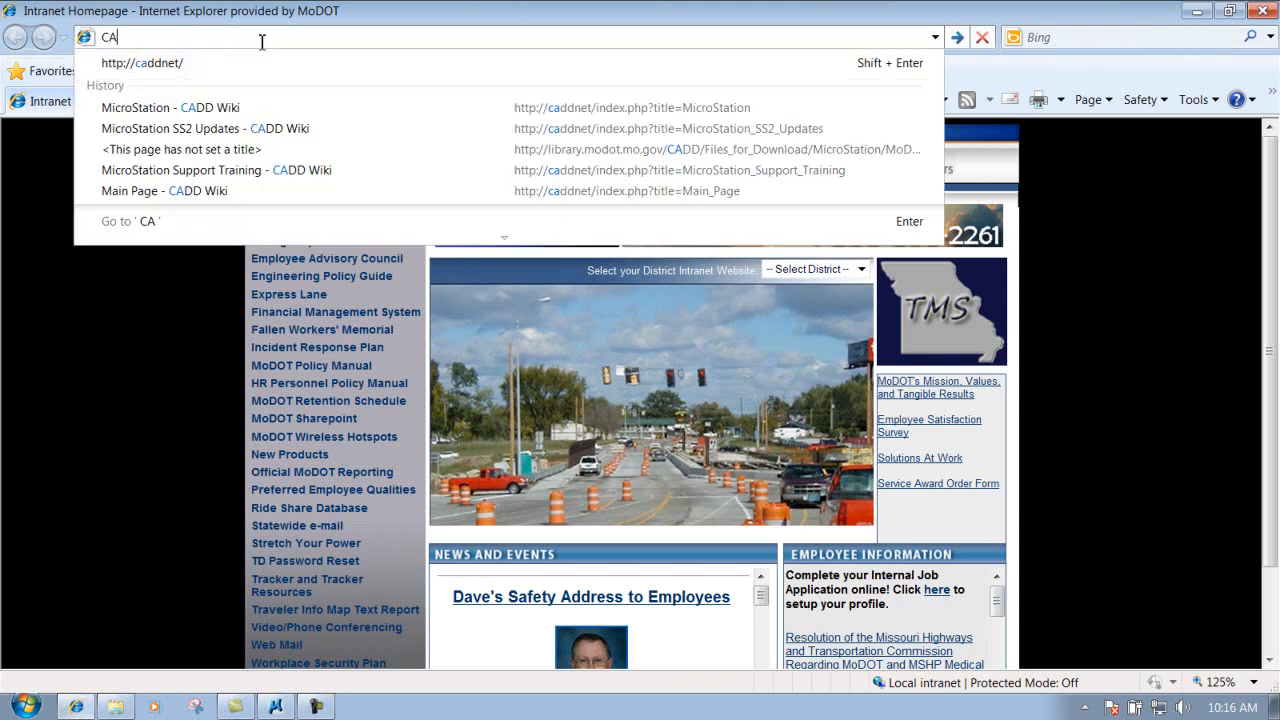
pyautogui.write('DDNET')
pyautogui.press('Return')
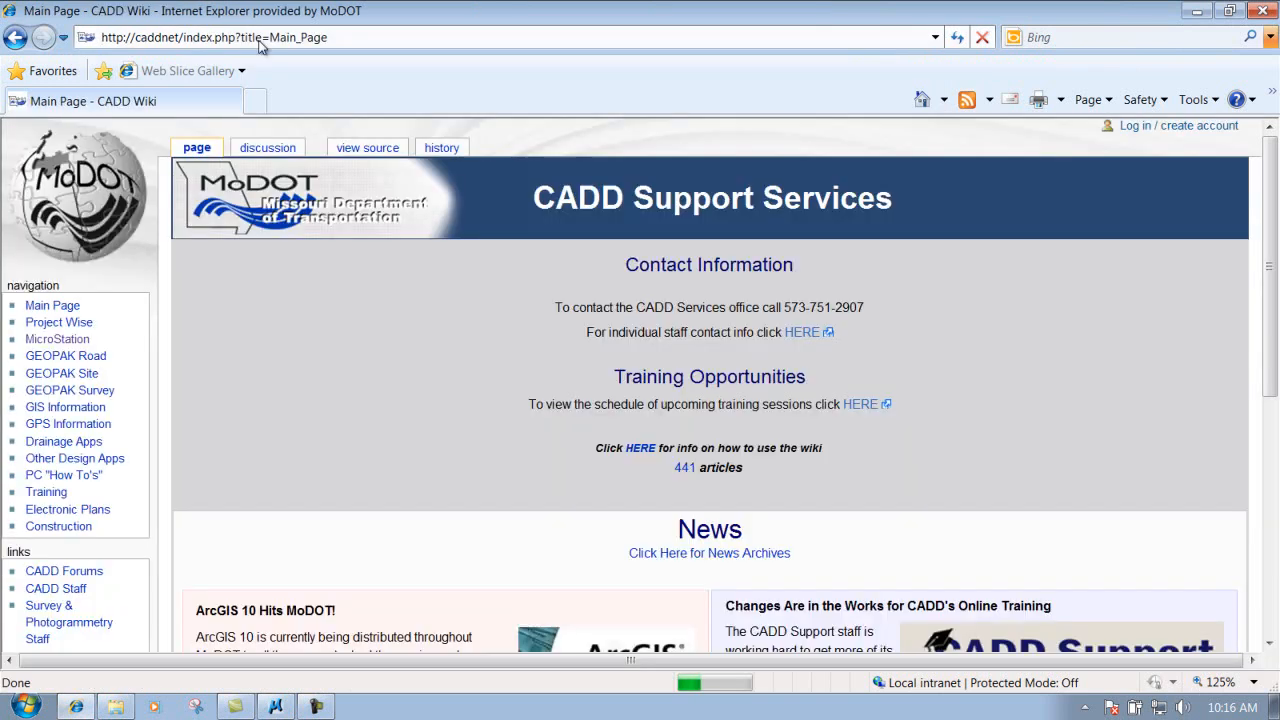
# Open the Special Text Characters article from the wiki's MicroStation support material, in the Text And Notes topic
pyautogui.click(68, 341)
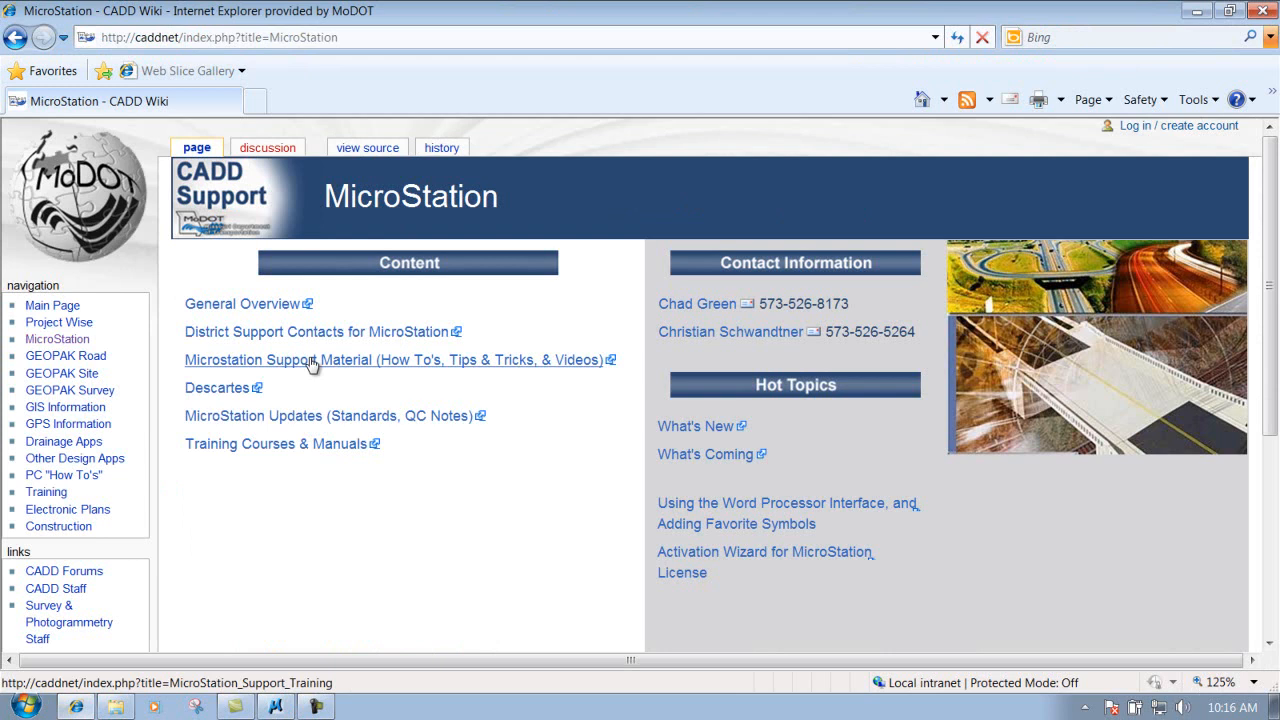
pyautogui.click(311, 362)
pyautogui.click(362, 294)
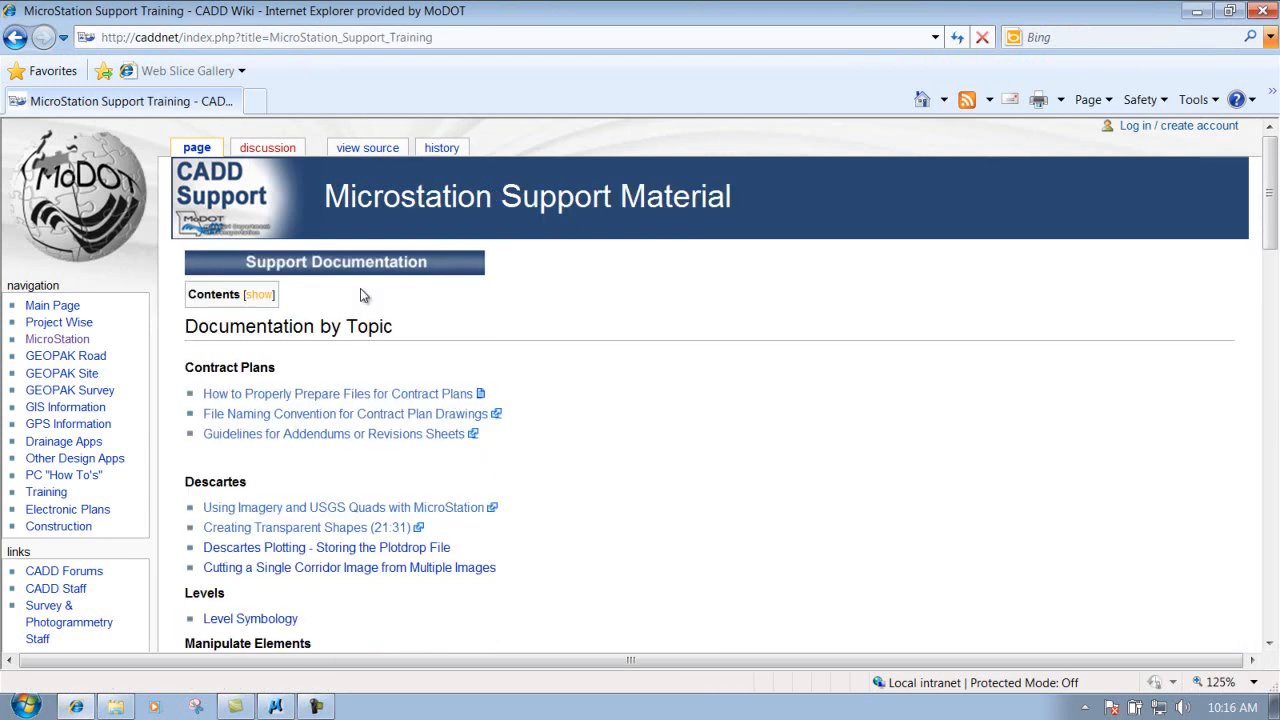
pyautogui.moveTo(1270, 203); pyautogui.dragTo(1275, 437)
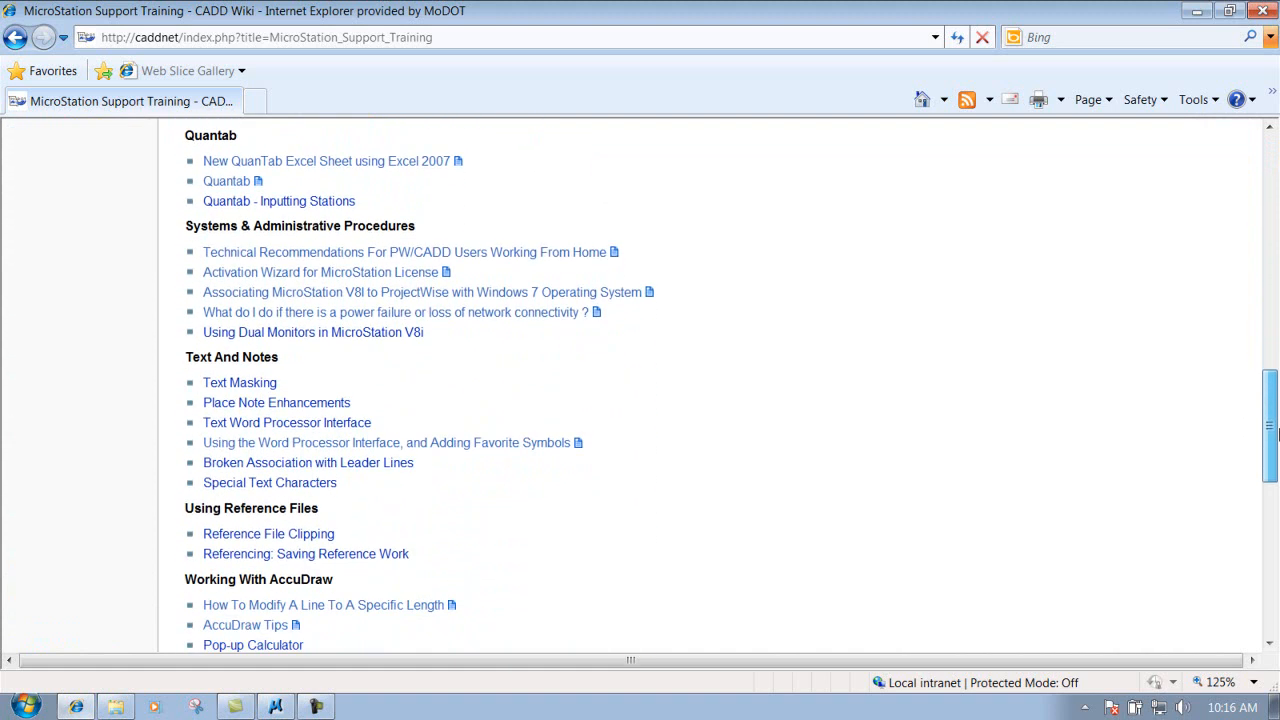
pyautogui.click(241, 484)
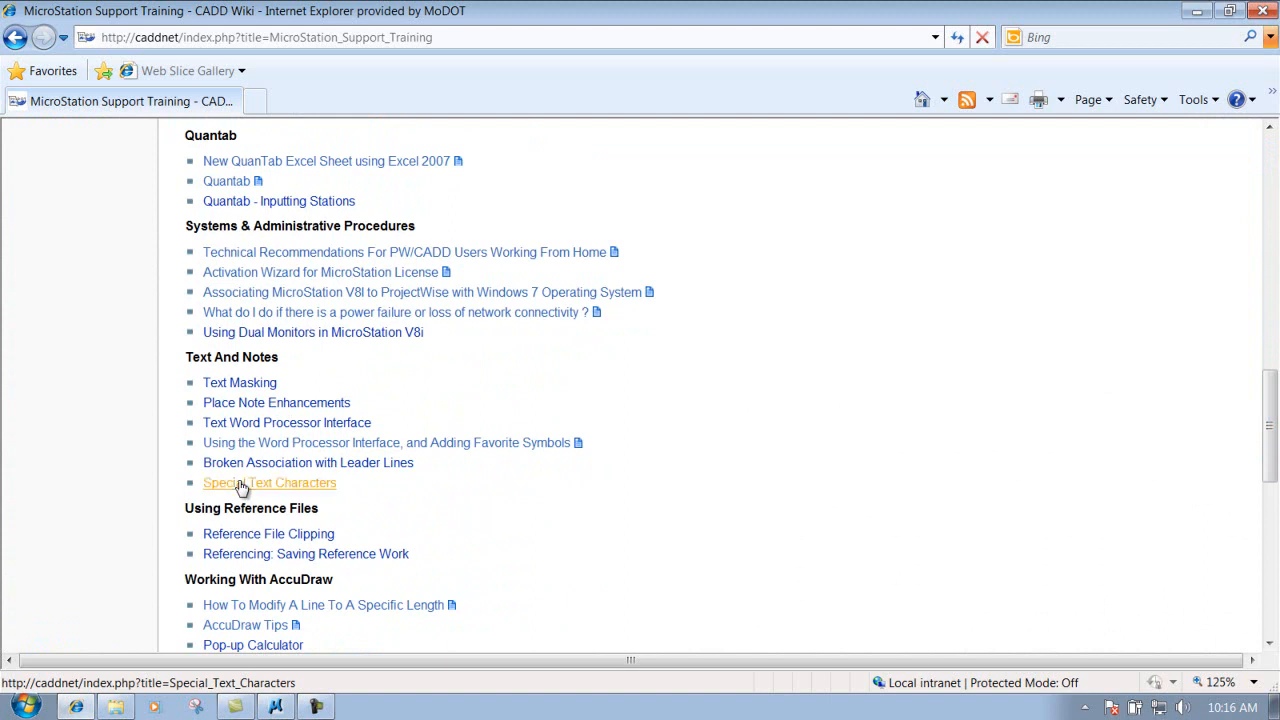
# Examine the chart of special text character codes, comparing it with the MicroStation text editor, and close the browser
pyautogui.moveTo(1270, 158); pyautogui.dragTo(1276, 285)
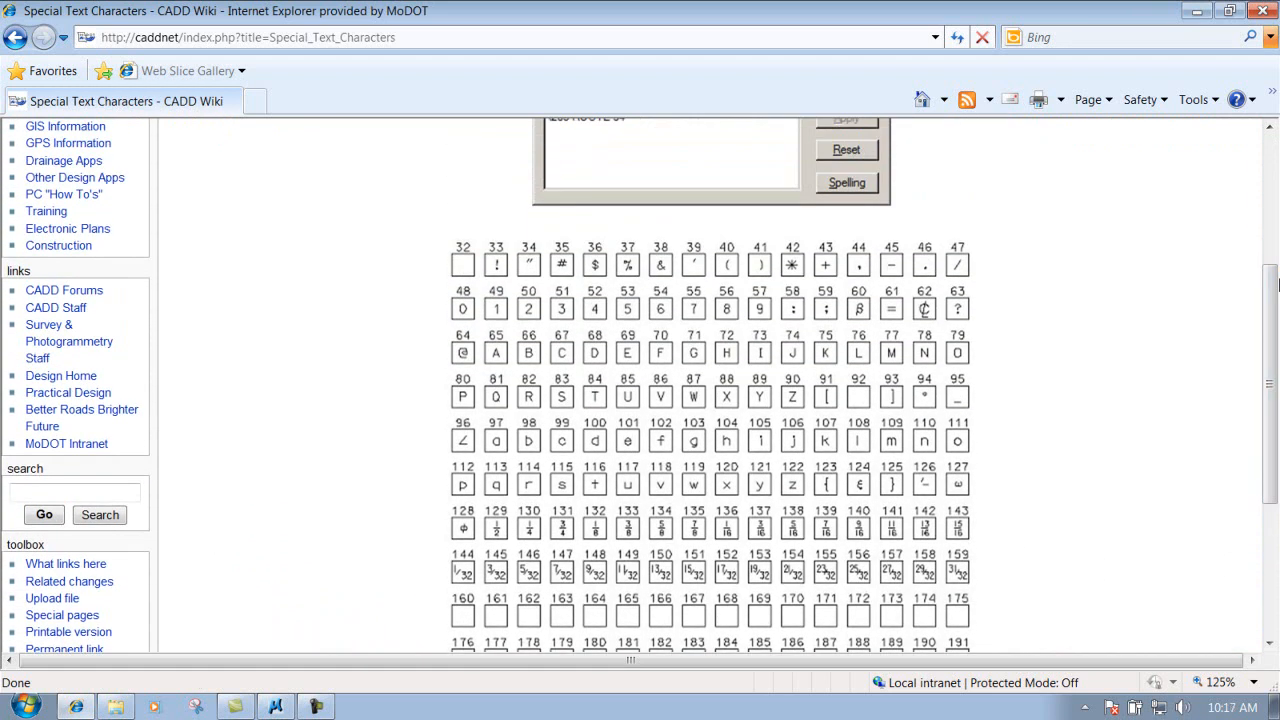
pyautogui.click(276, 706)
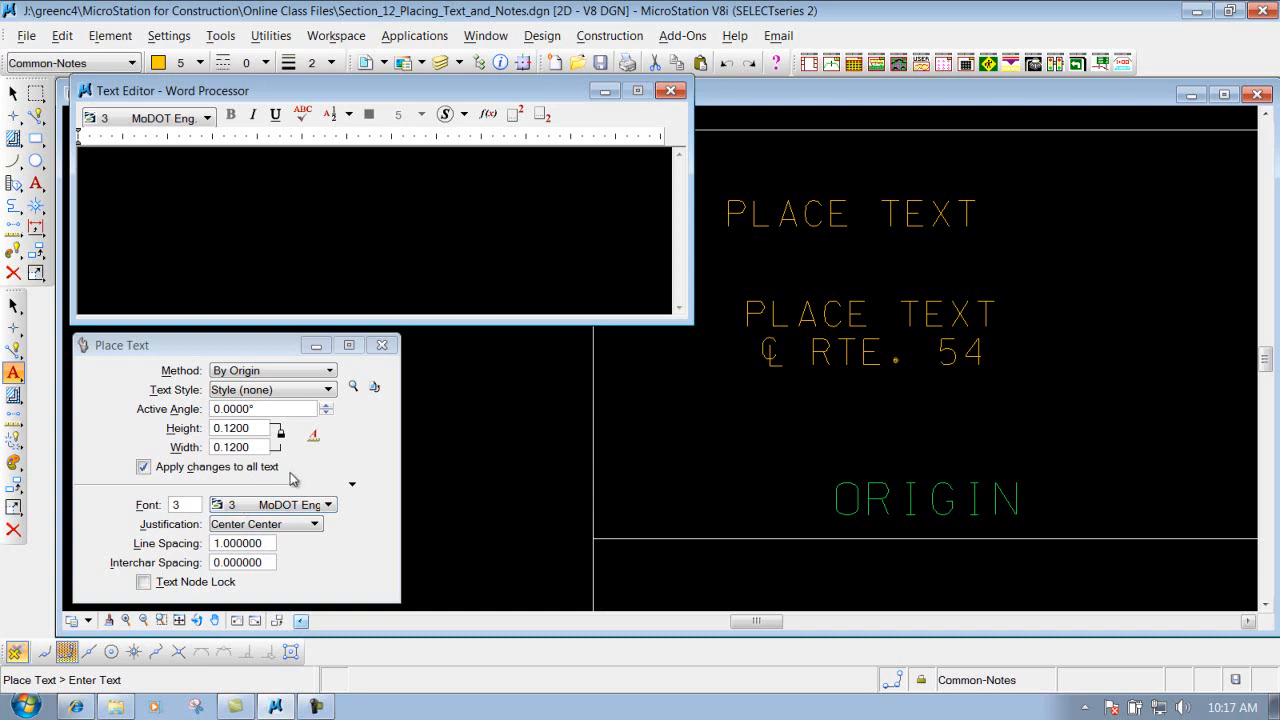
pyautogui.click(76, 706)
pyautogui.scroll(-3, 853, 343)
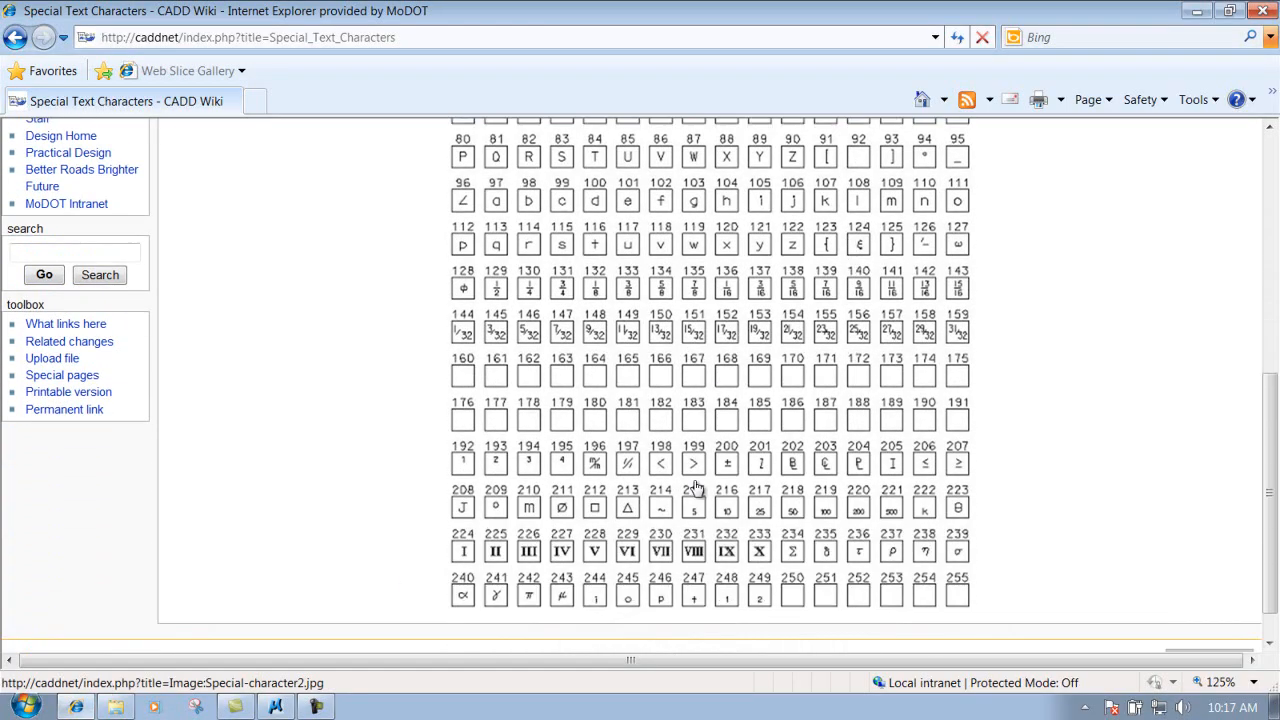
pyautogui.scroll(2, 693, 490)
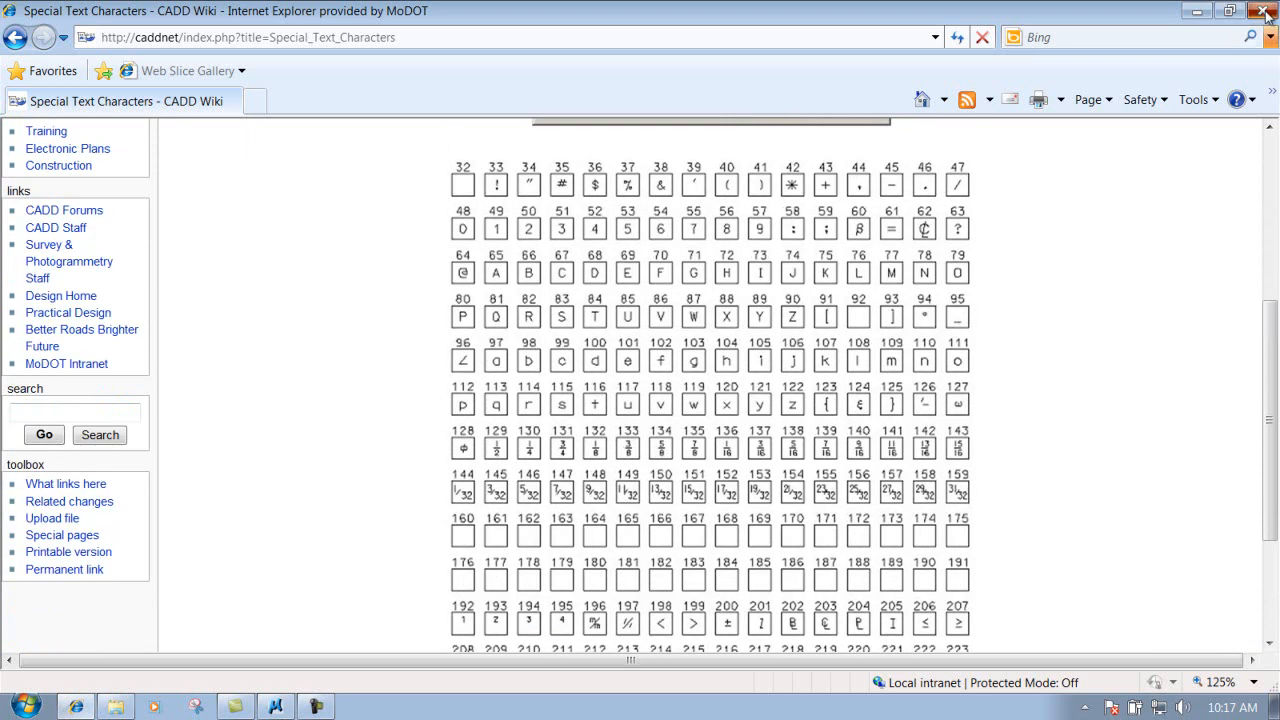
pyautogui.click(1265, 12)
# Place the text "ABOVE" with the Above Element method over the horizontal line and near the diagonal line's upper end
pyautogui.click(1248, 621)
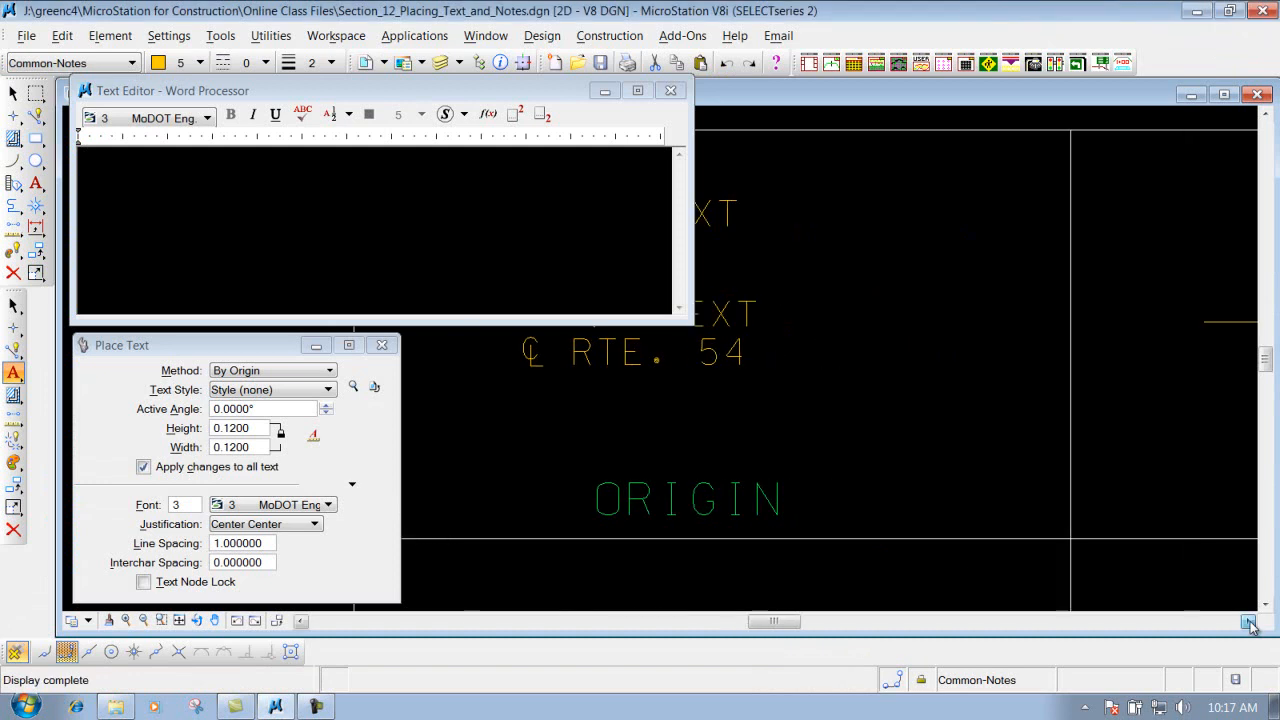
pyautogui.click(1248, 621)
pyautogui.scroll(-3, 790, 416)
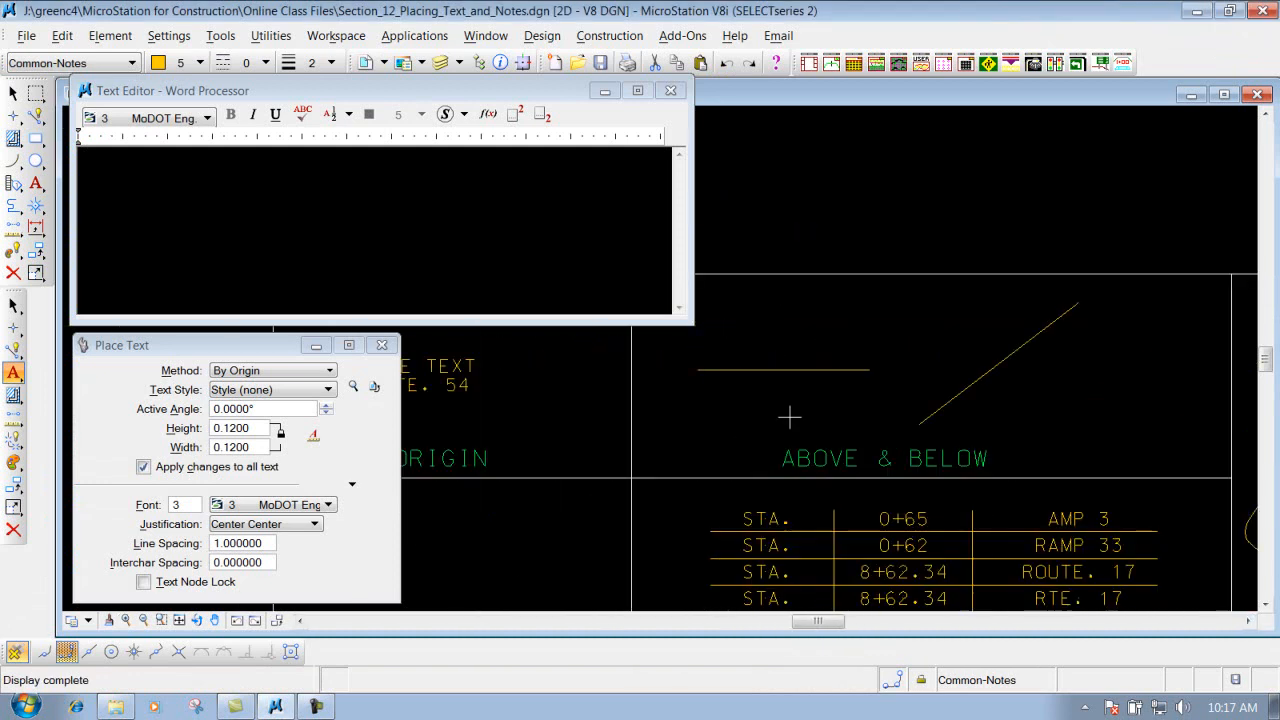
pyautogui.click(259, 371)
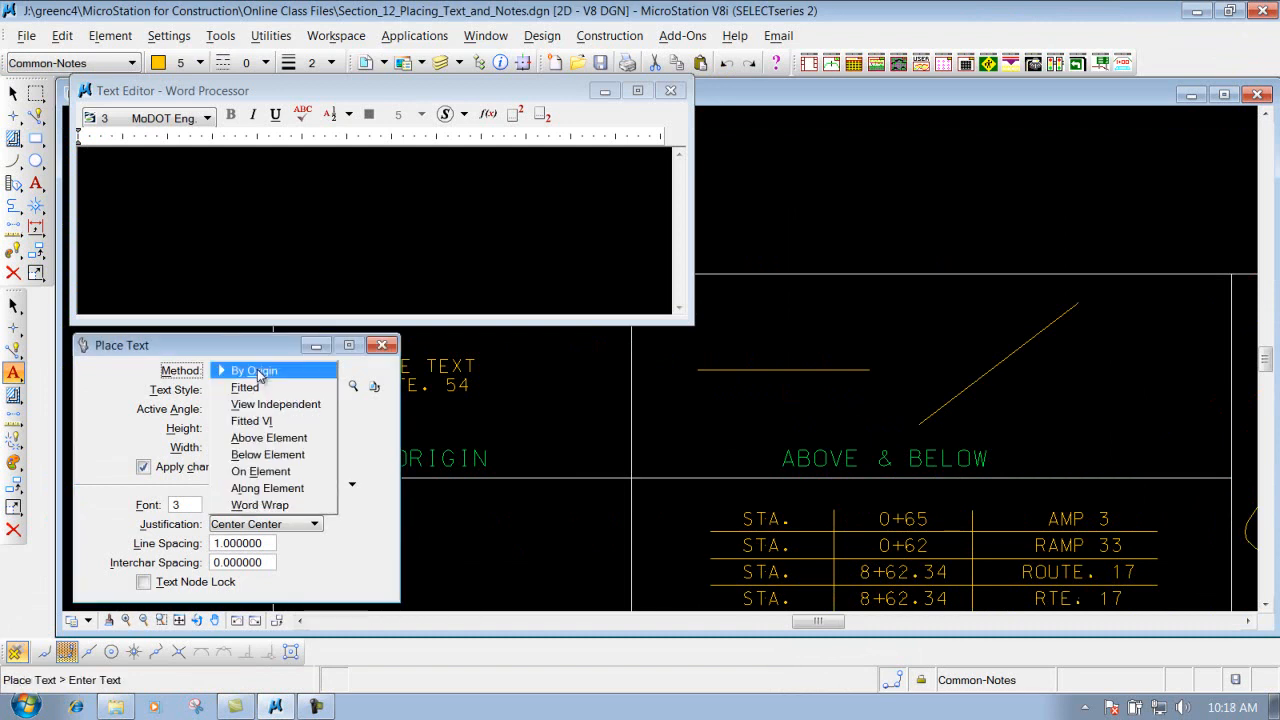
pyautogui.click(259, 439)
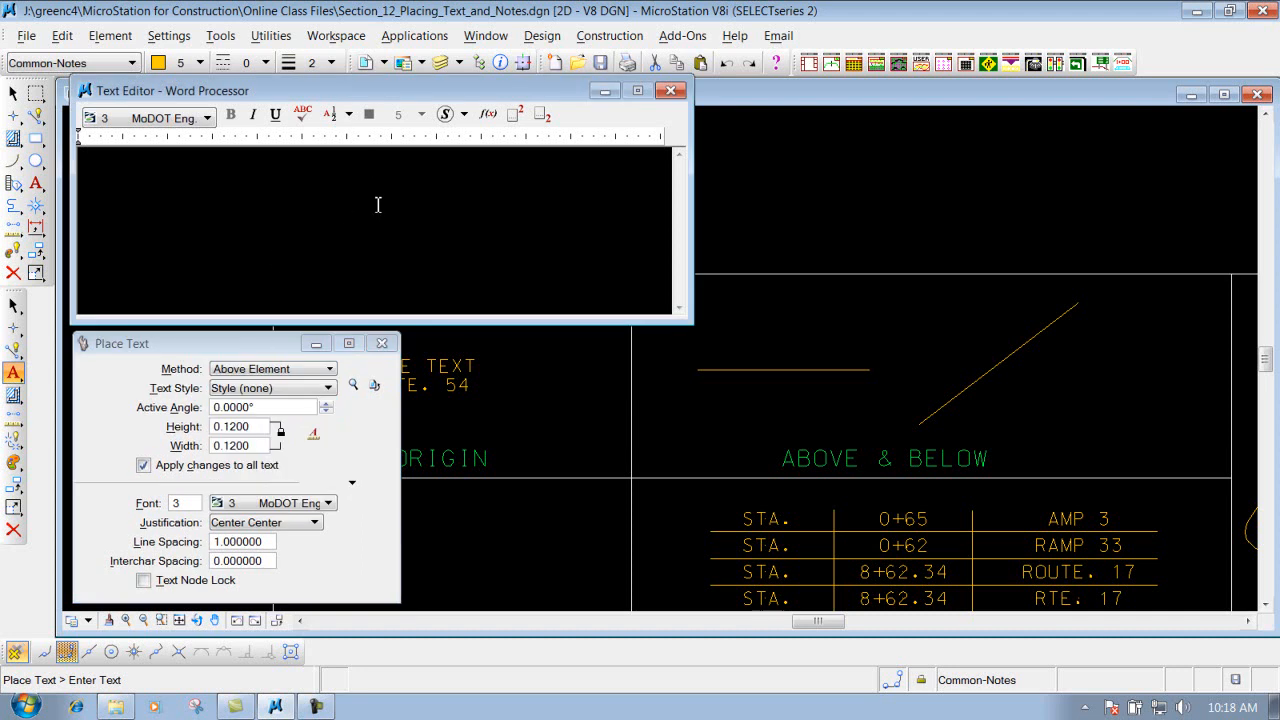
pyautogui.write('ABOVE')
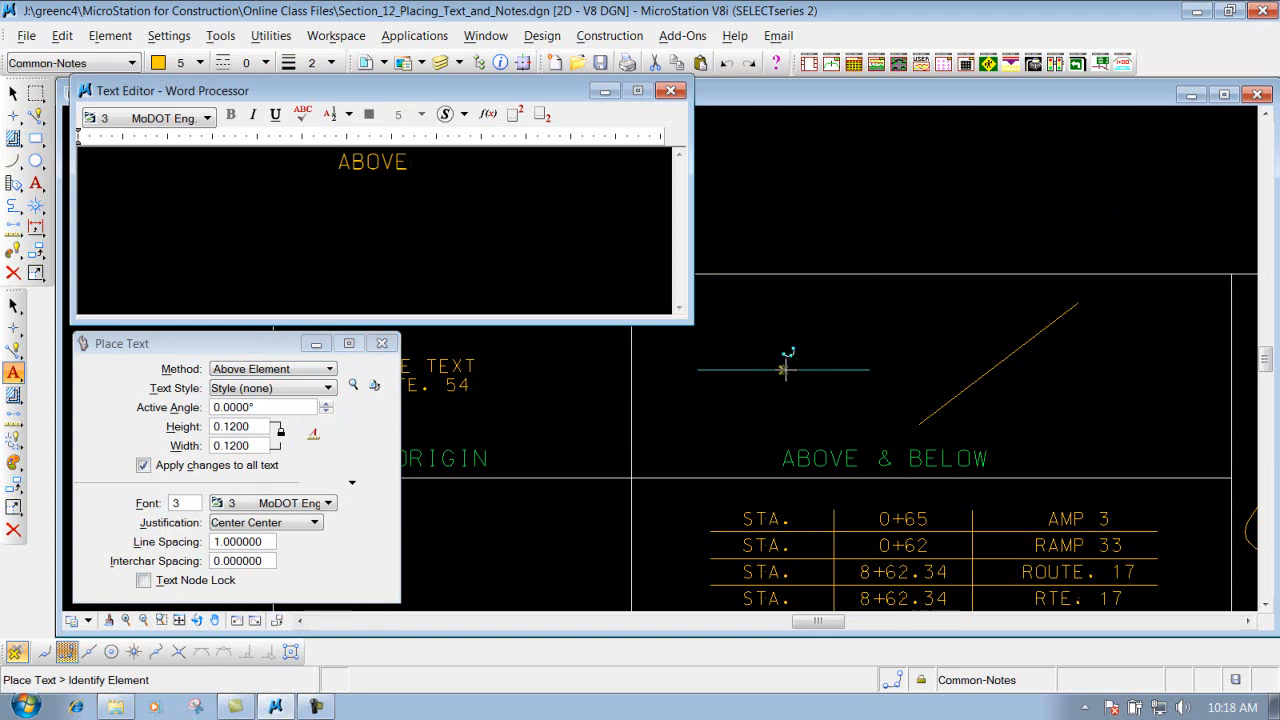
pyautogui.click(785, 370)
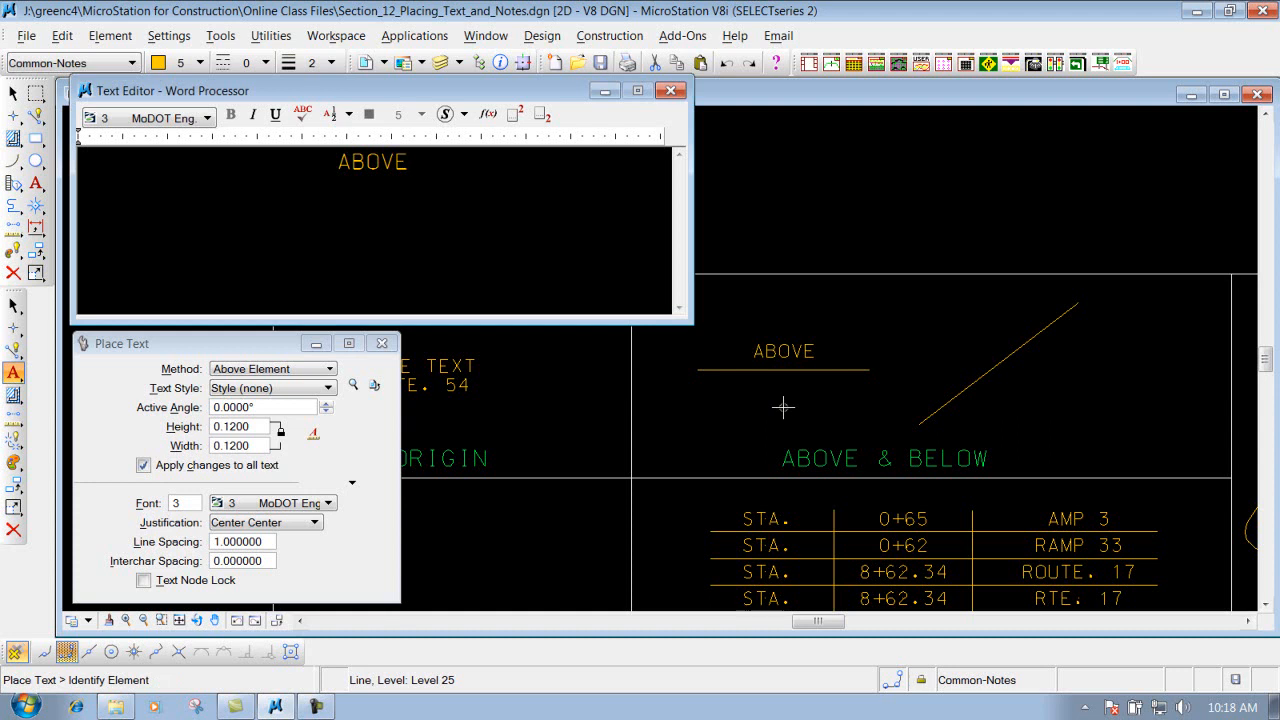
pyautogui.click(1042, 332)
pyautogui.click(1106, 378)
# Set the text line spacing to 0.5 and place another "ABOVE" over the lower part of the diagonal line
pyautogui.scroll(3, 776, 345)
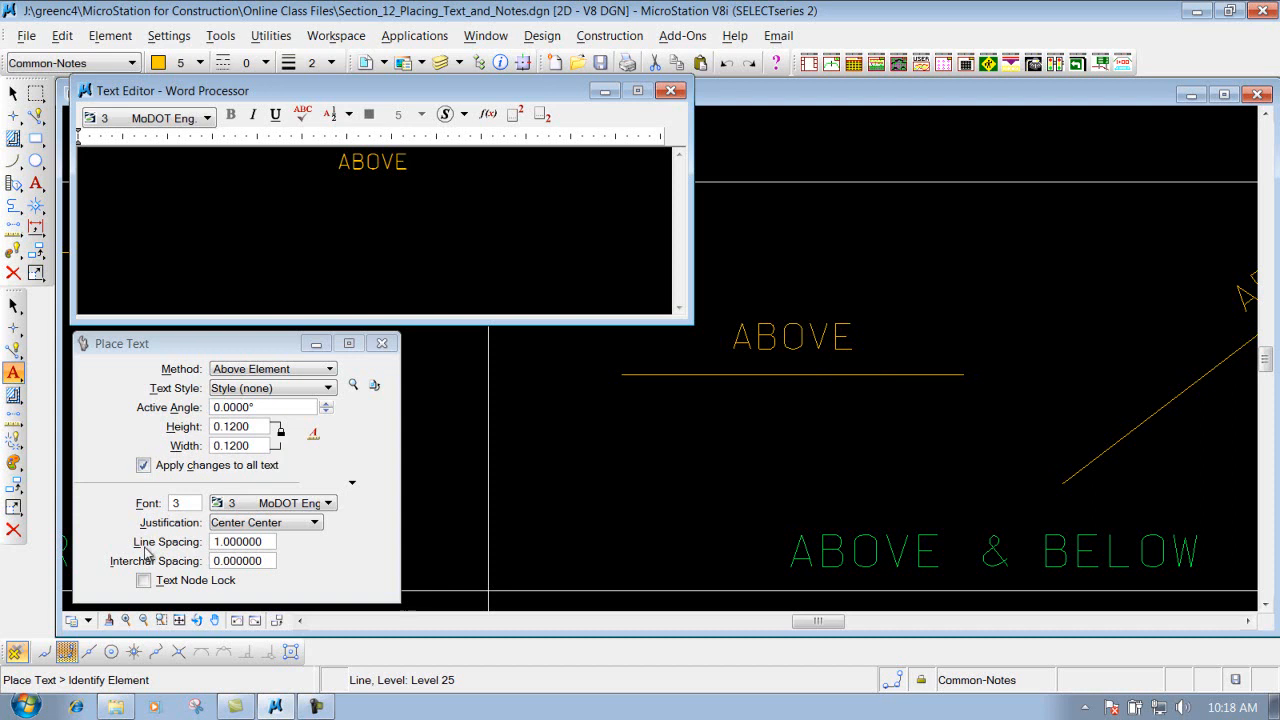
pyautogui.doubleClick(242, 542)
pyautogui.write('.5')
pyautogui.press('Return')
pyautogui.click(1146, 418)
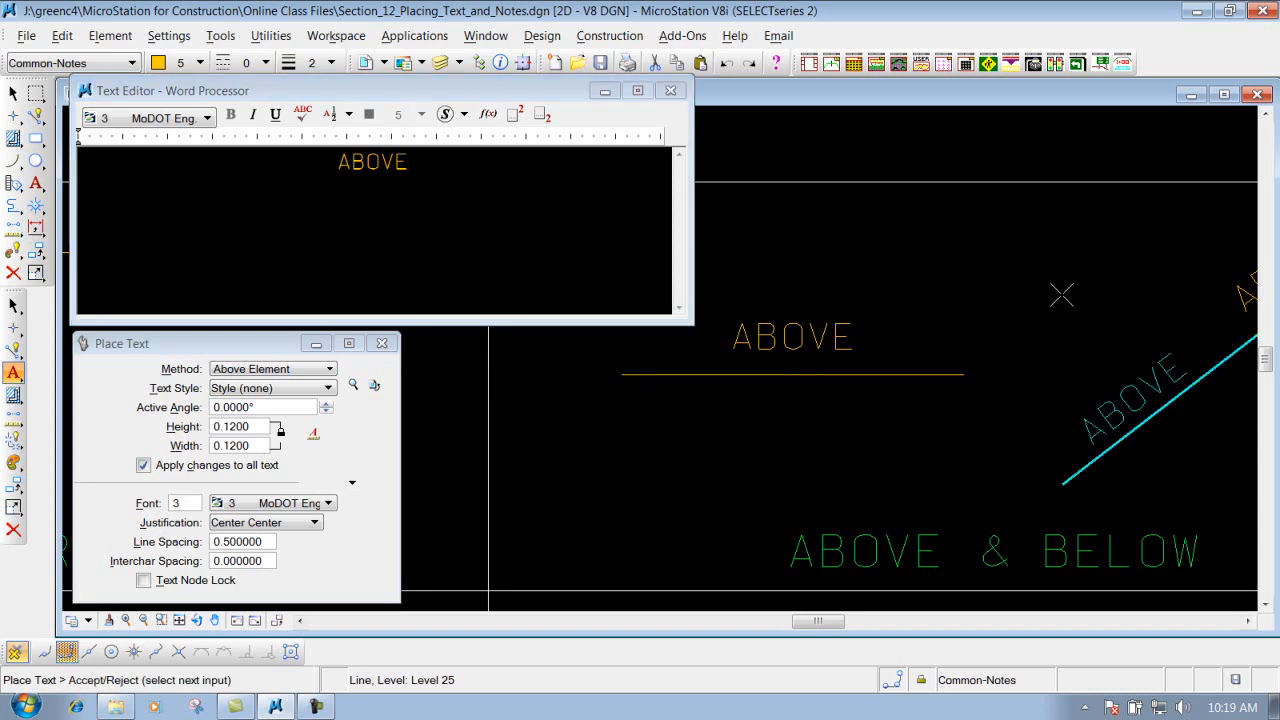
pyautogui.click(1055, 290)
# Place the text "BELOW" with the Below Element method under the right half of the horizontal line and the middle of the diagonal line
pyautogui.click(1248, 621)
pyautogui.click(1248, 621)
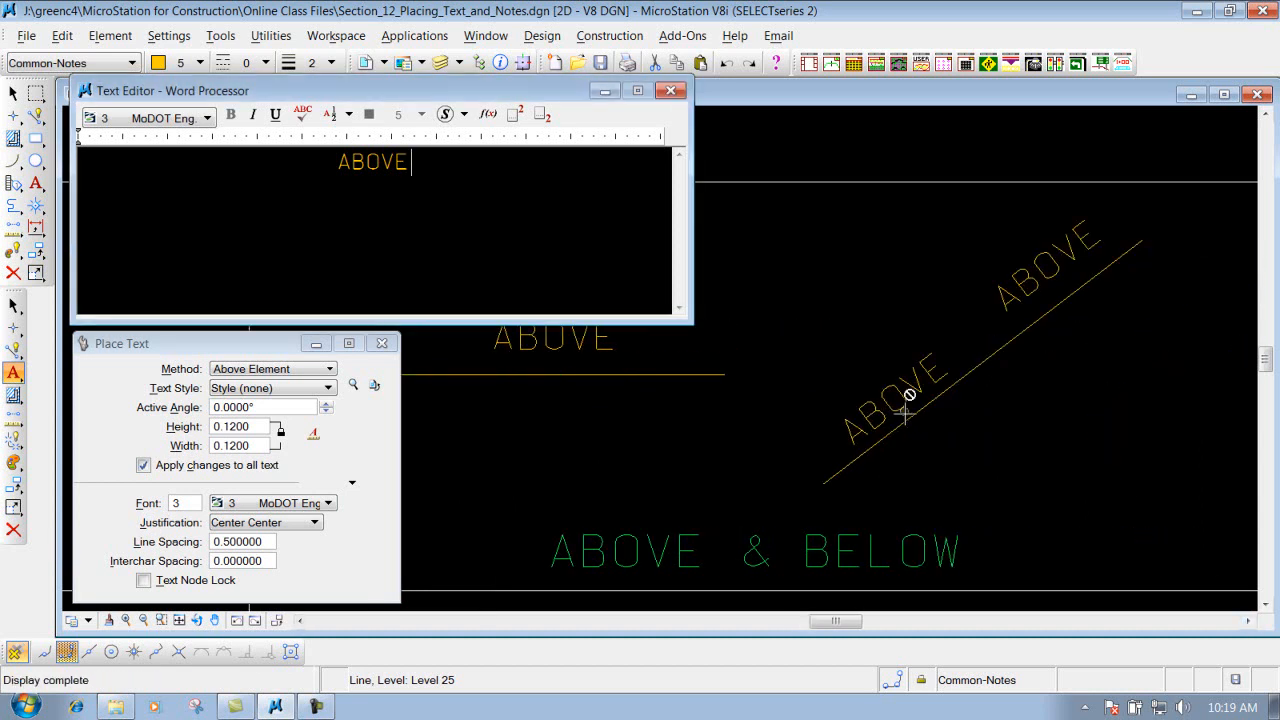
pyautogui.scroll(-4, 909, 459)
pyautogui.scroll(2, 909, 459)
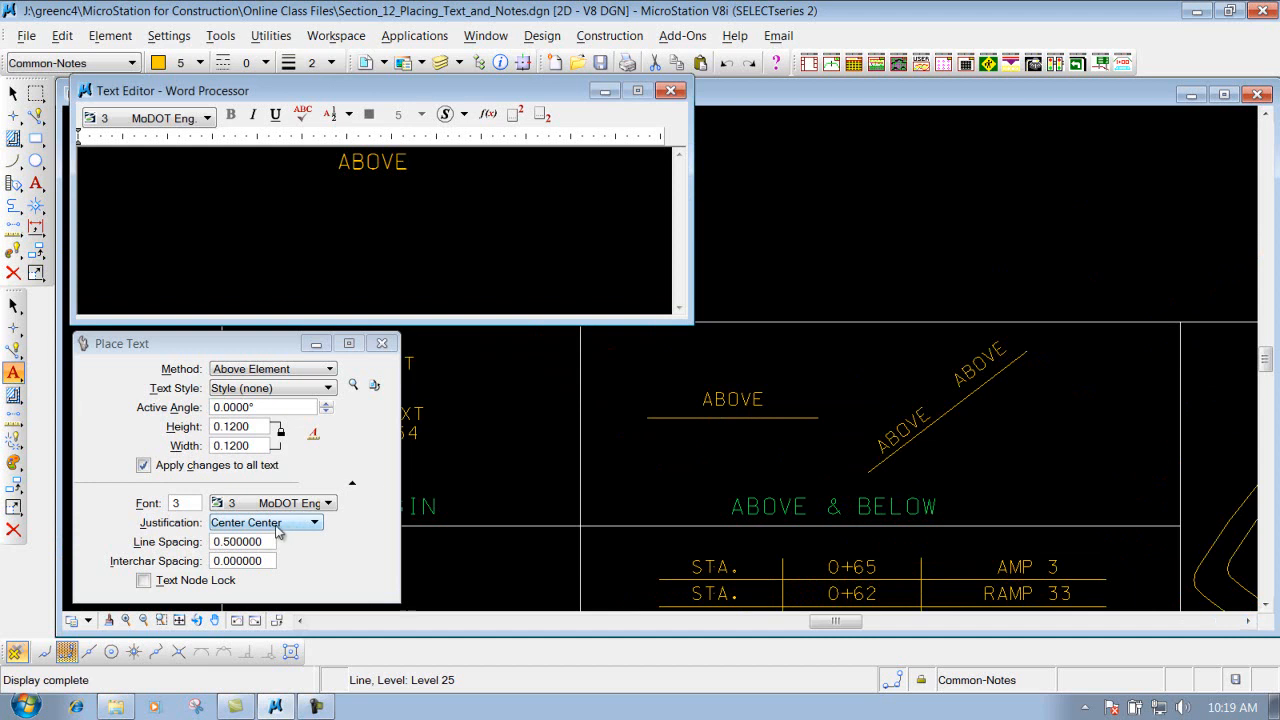
pyautogui.click(290, 369)
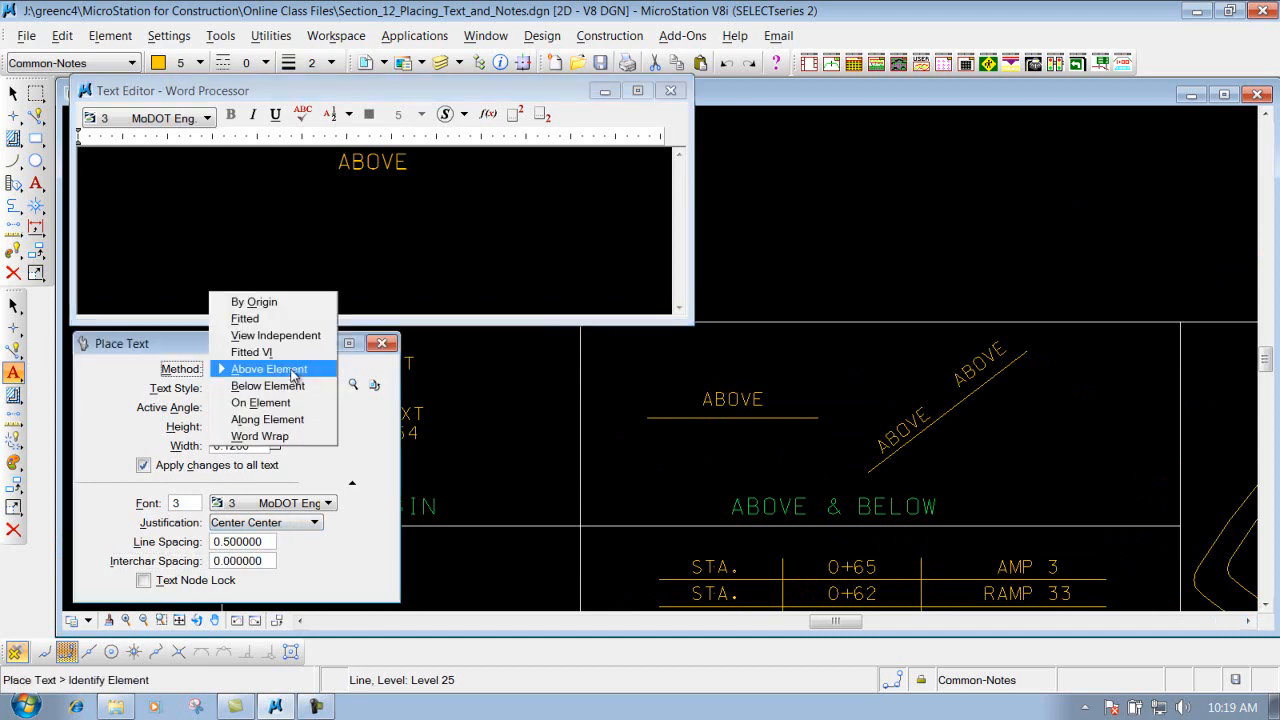
pyautogui.click(280, 386)
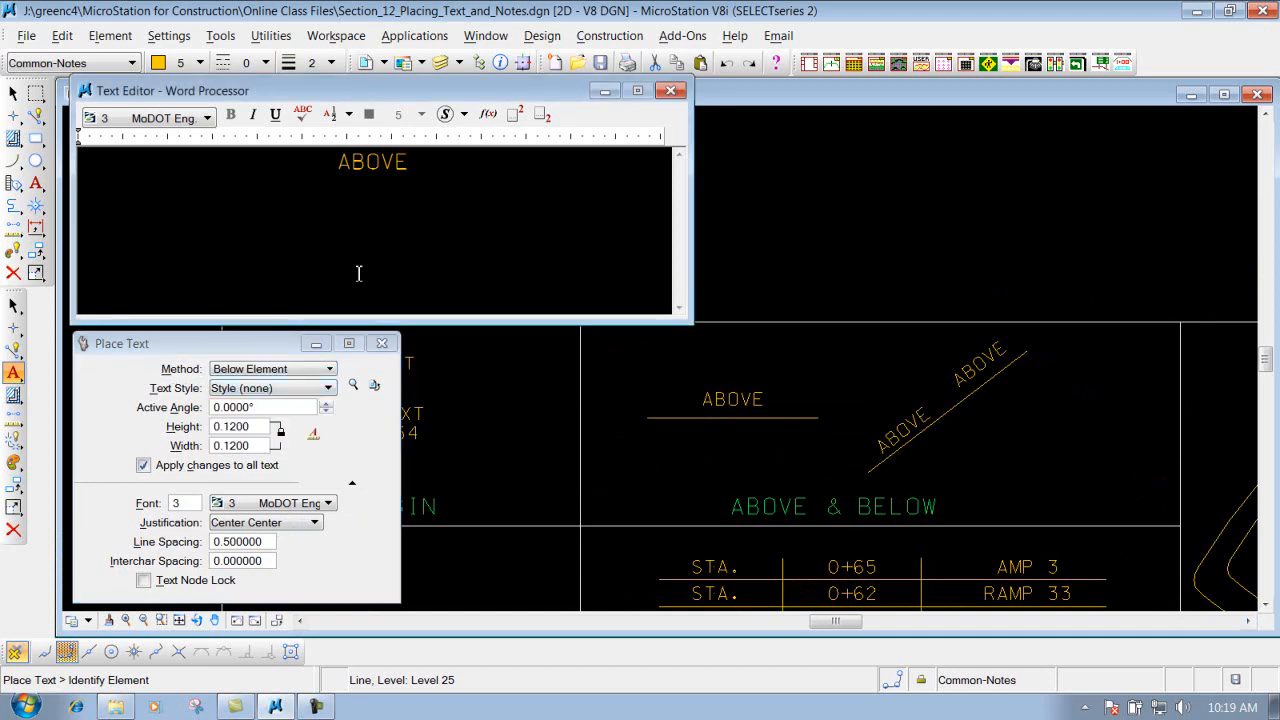
pyautogui.moveTo(453, 155); pyautogui.dragTo(329, 164)
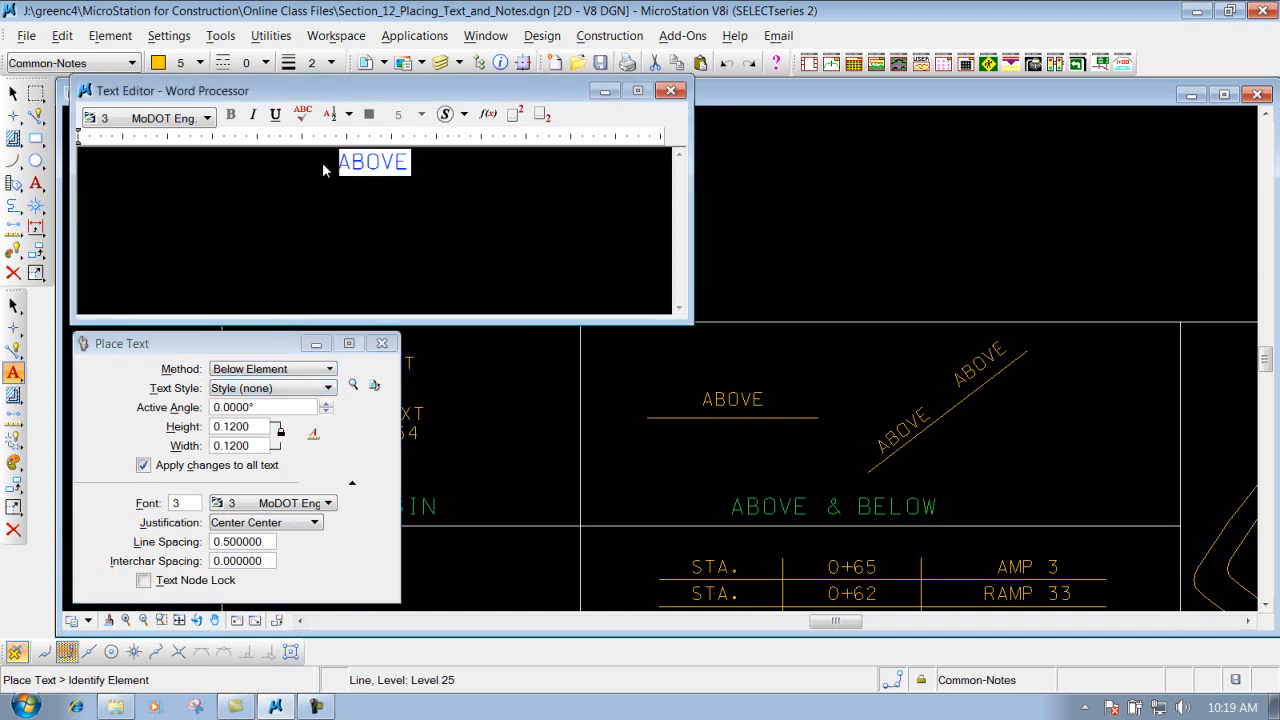
pyautogui.write('BELOW')
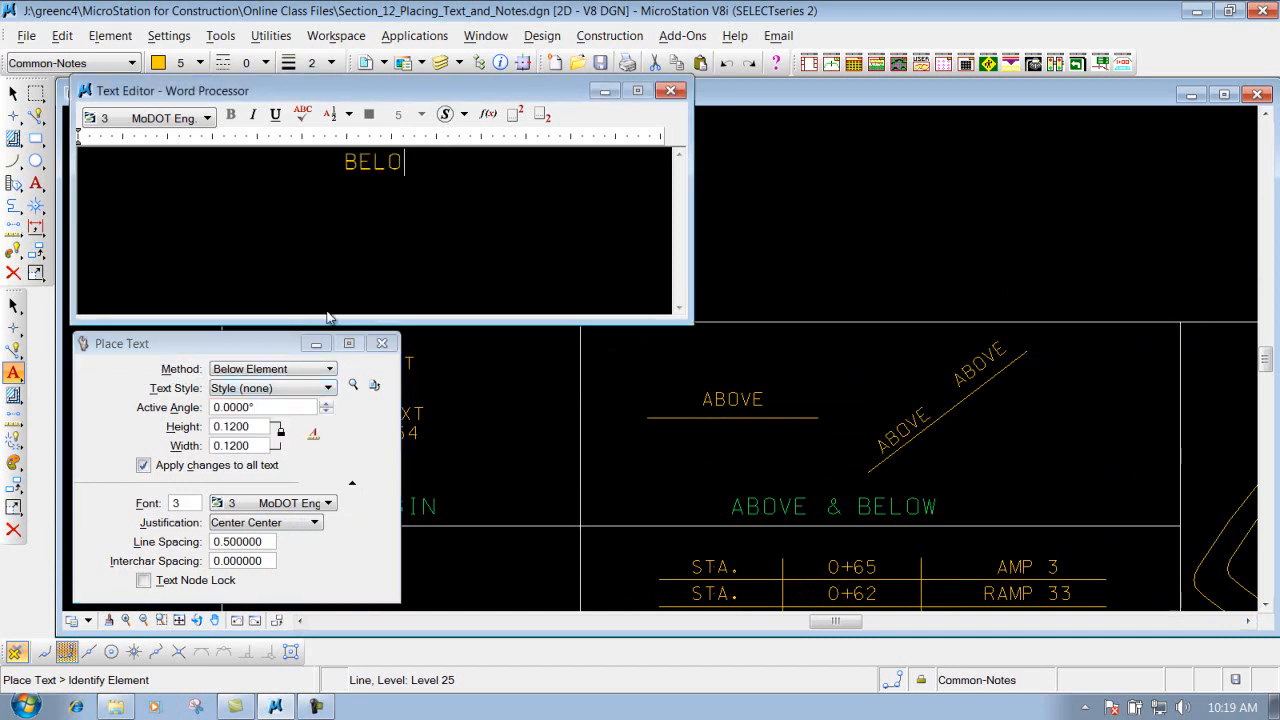
pyautogui.click(778, 418)
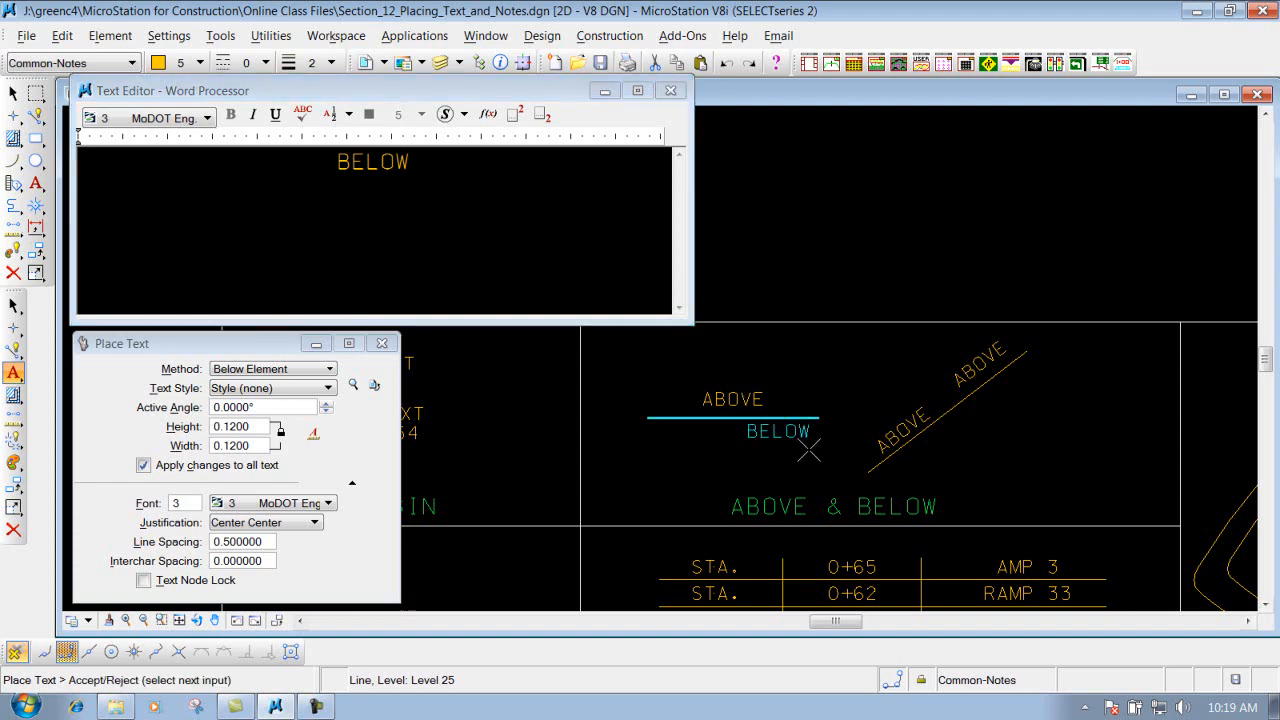
pyautogui.click(806, 456)
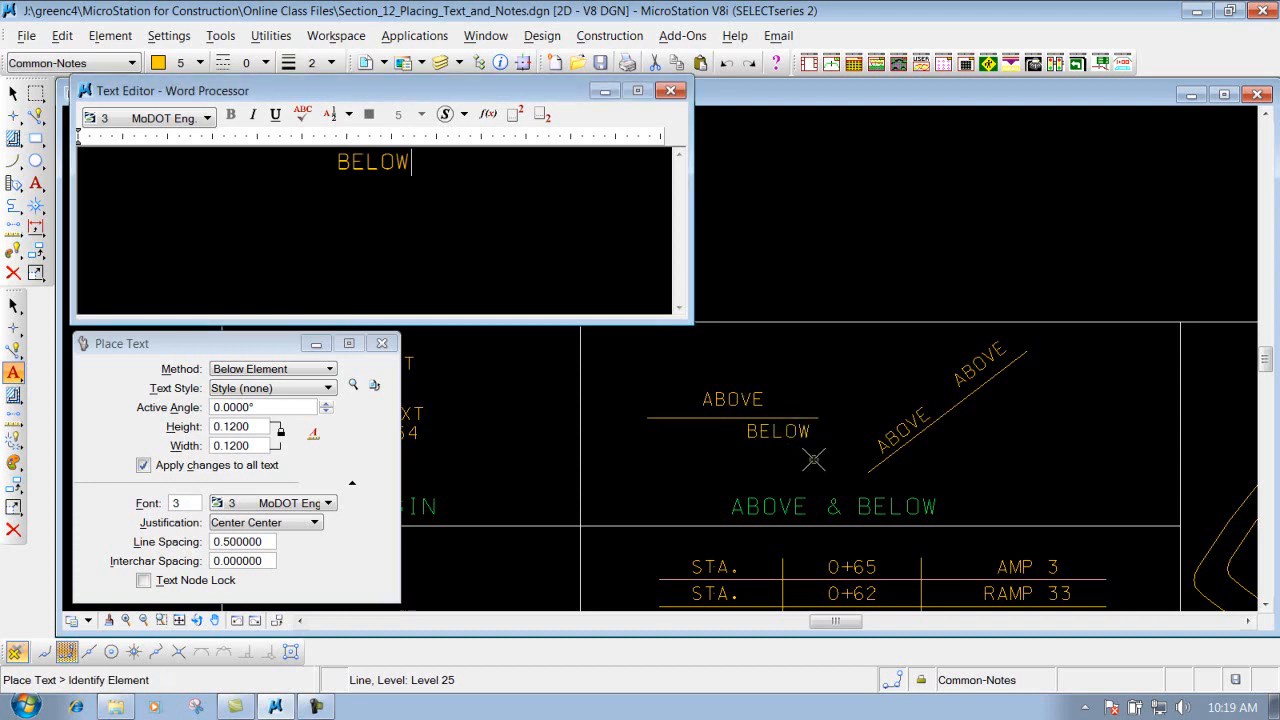
pyautogui.click(956, 405)
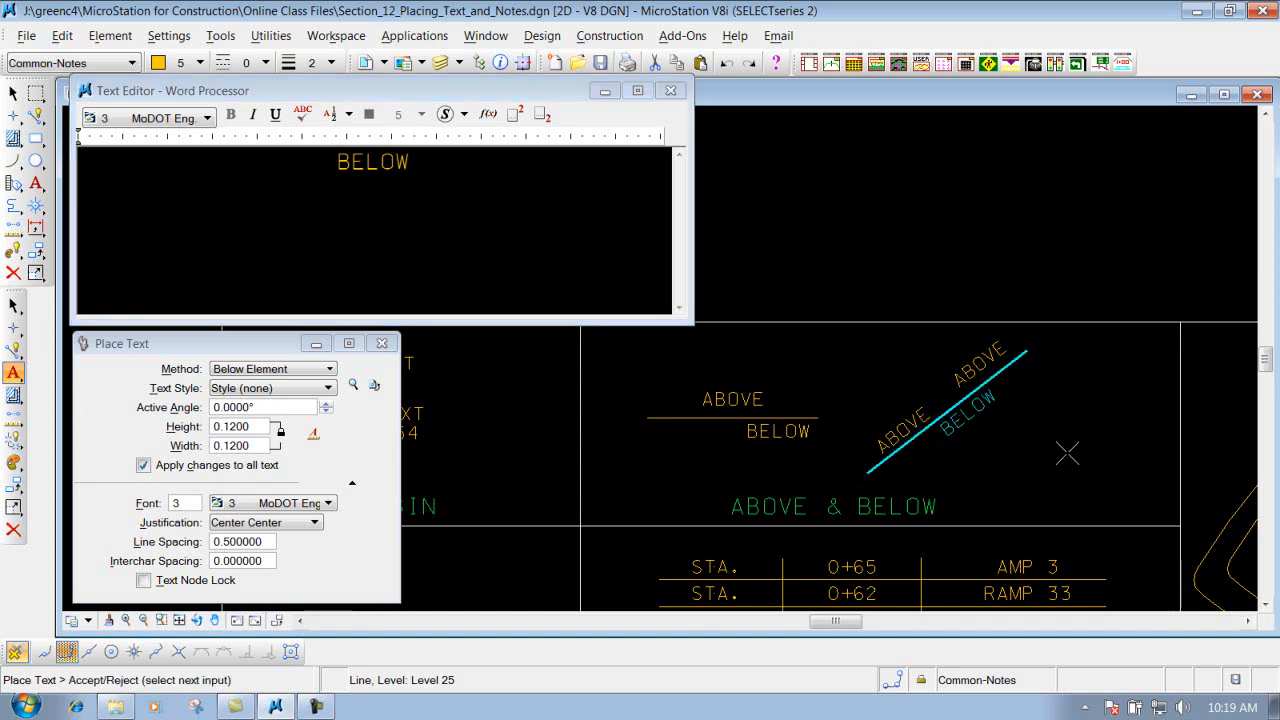
pyautogui.click(1083, 450)
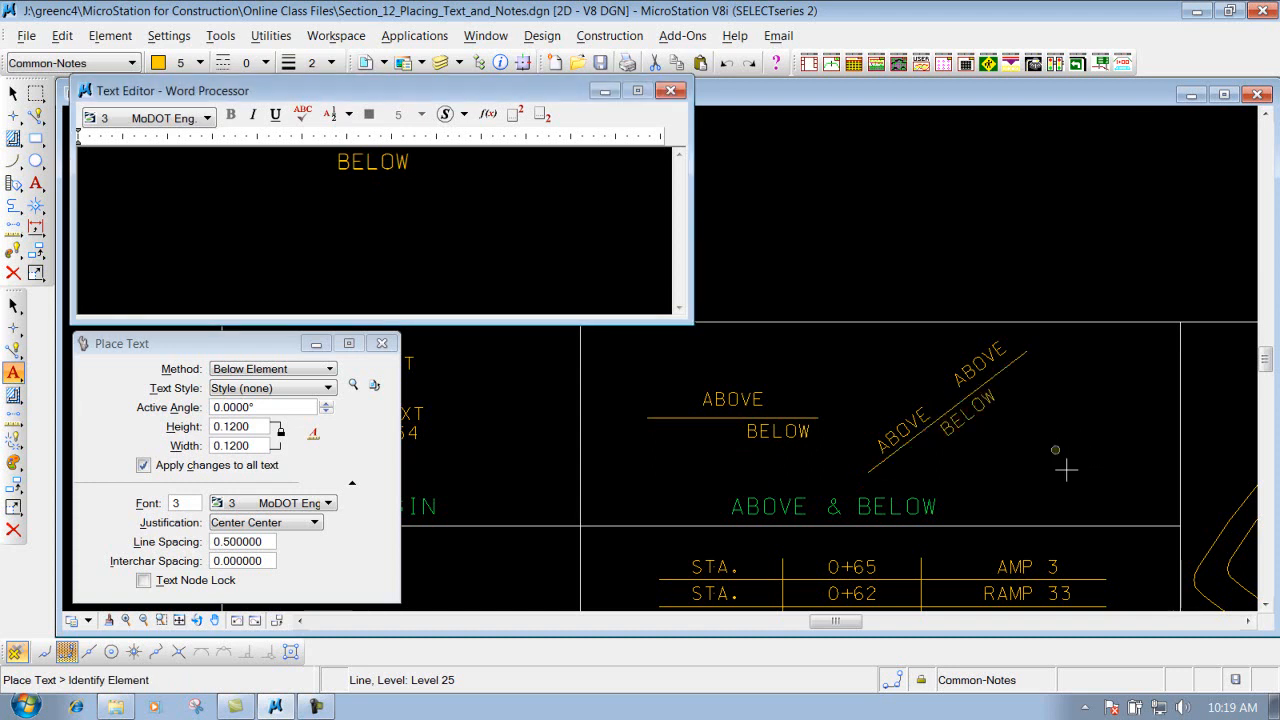
# Place the text "800" with the On Element method on the upper-right part of the outermost contour above the ON/ALONG label
pyautogui.click(1247, 621)
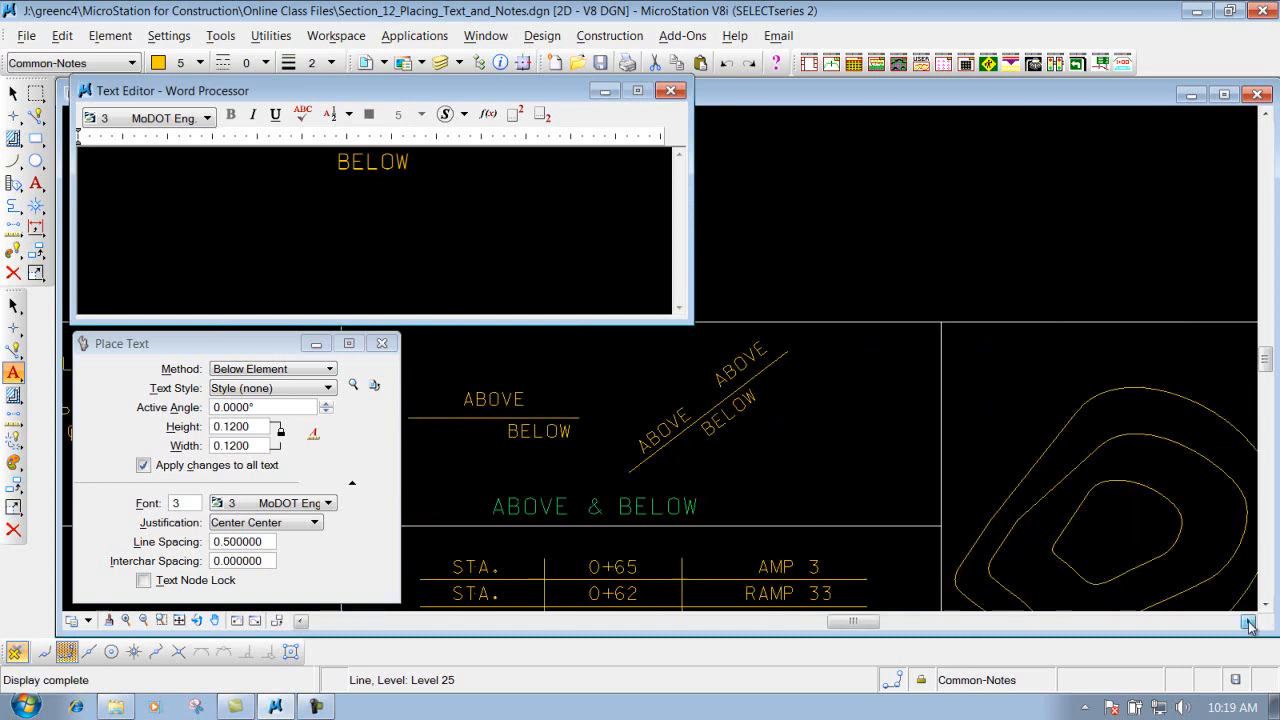
pyautogui.click(1265, 606)
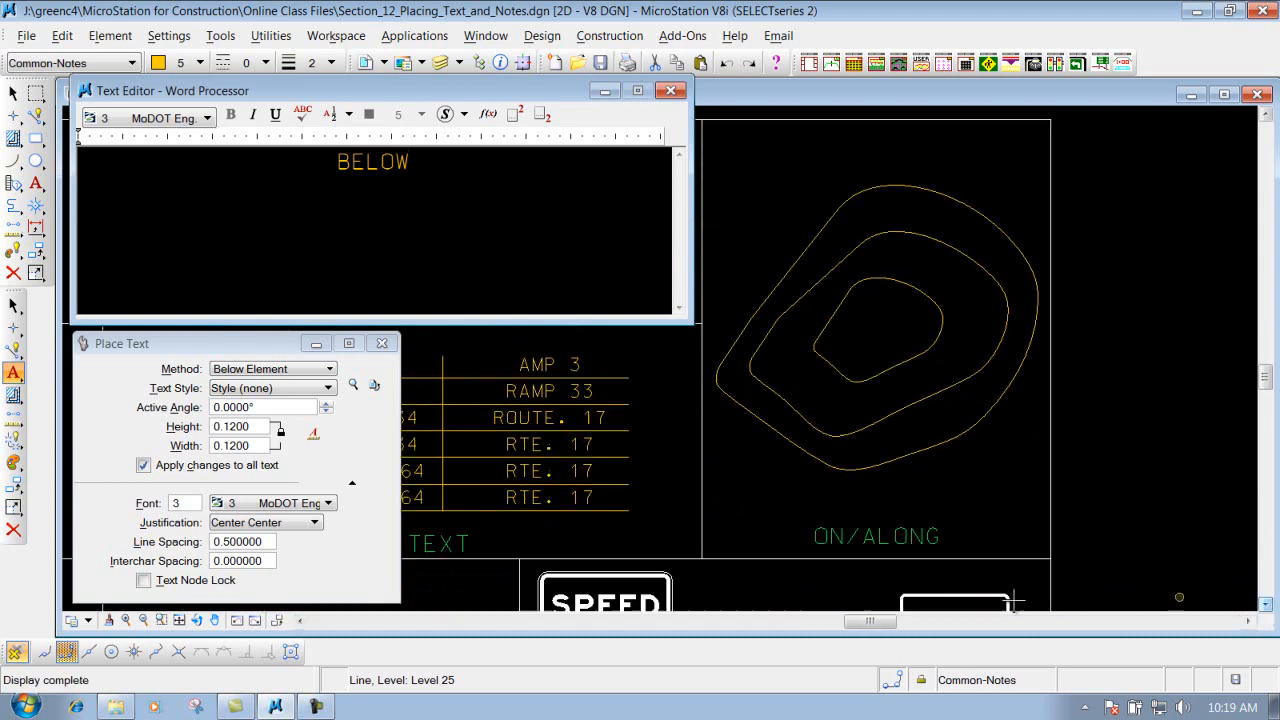
pyautogui.click(301, 621)
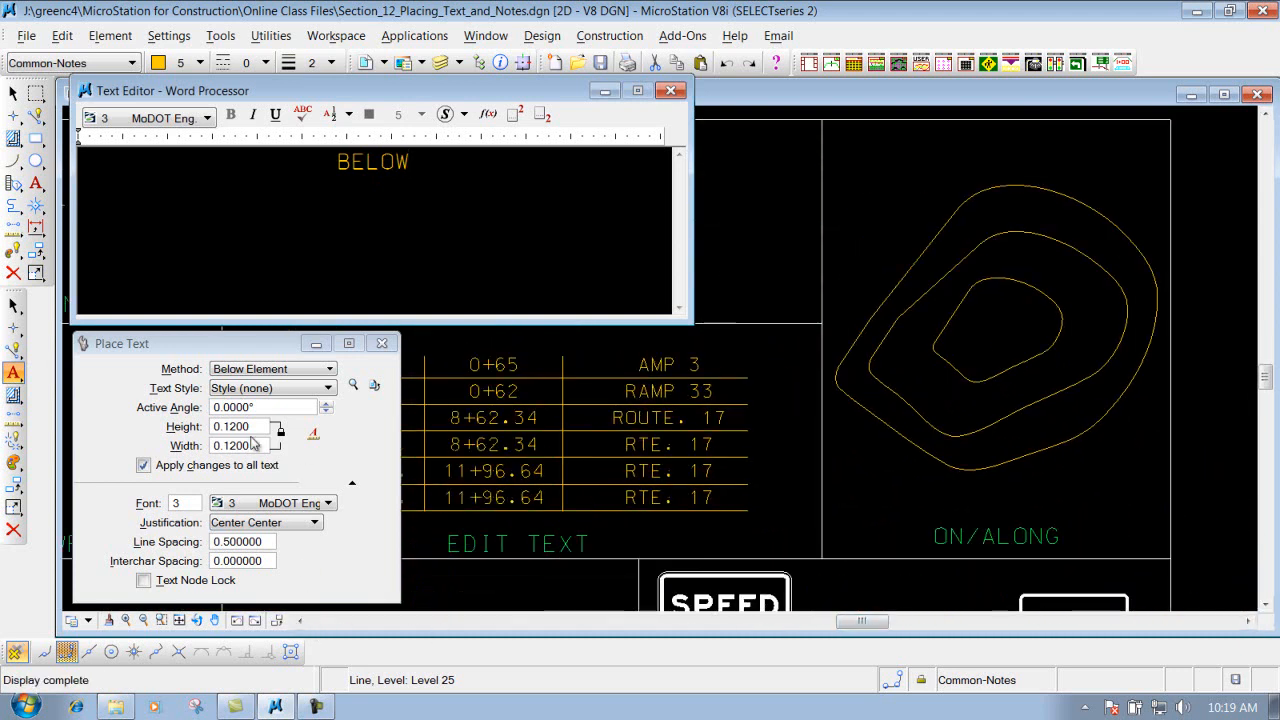
pyautogui.click(258, 370)
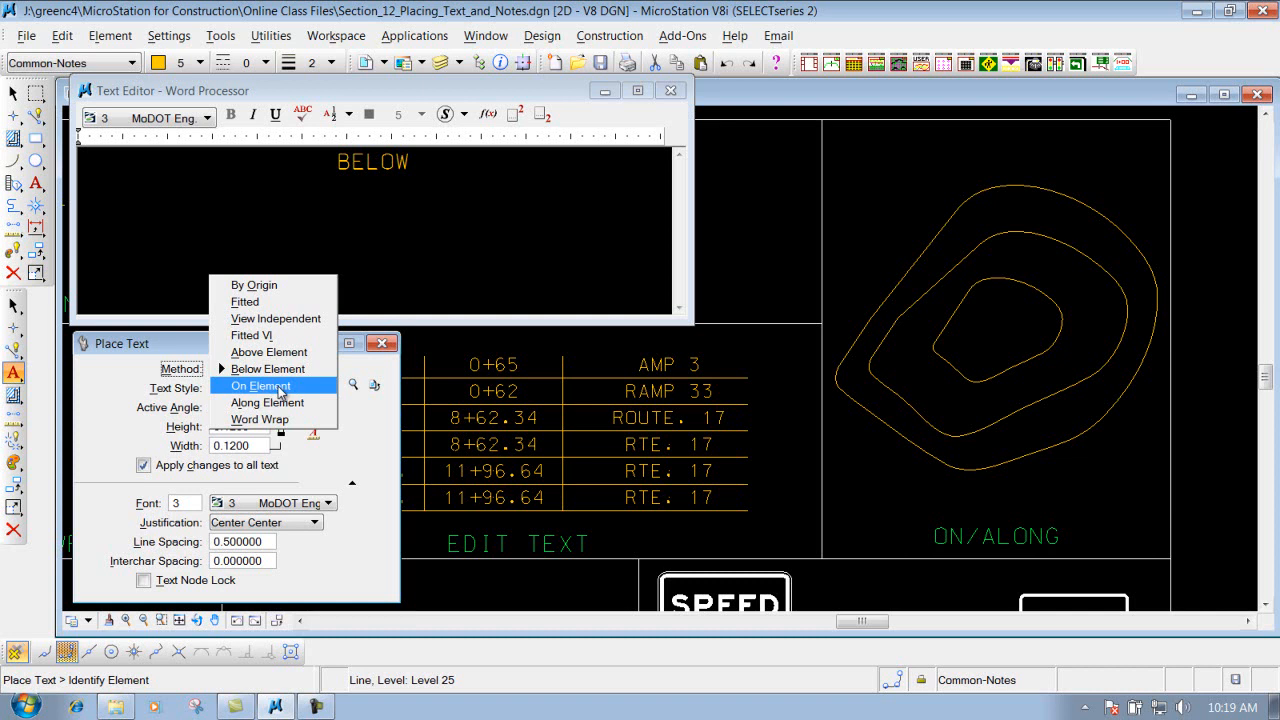
pyautogui.click(275, 386)
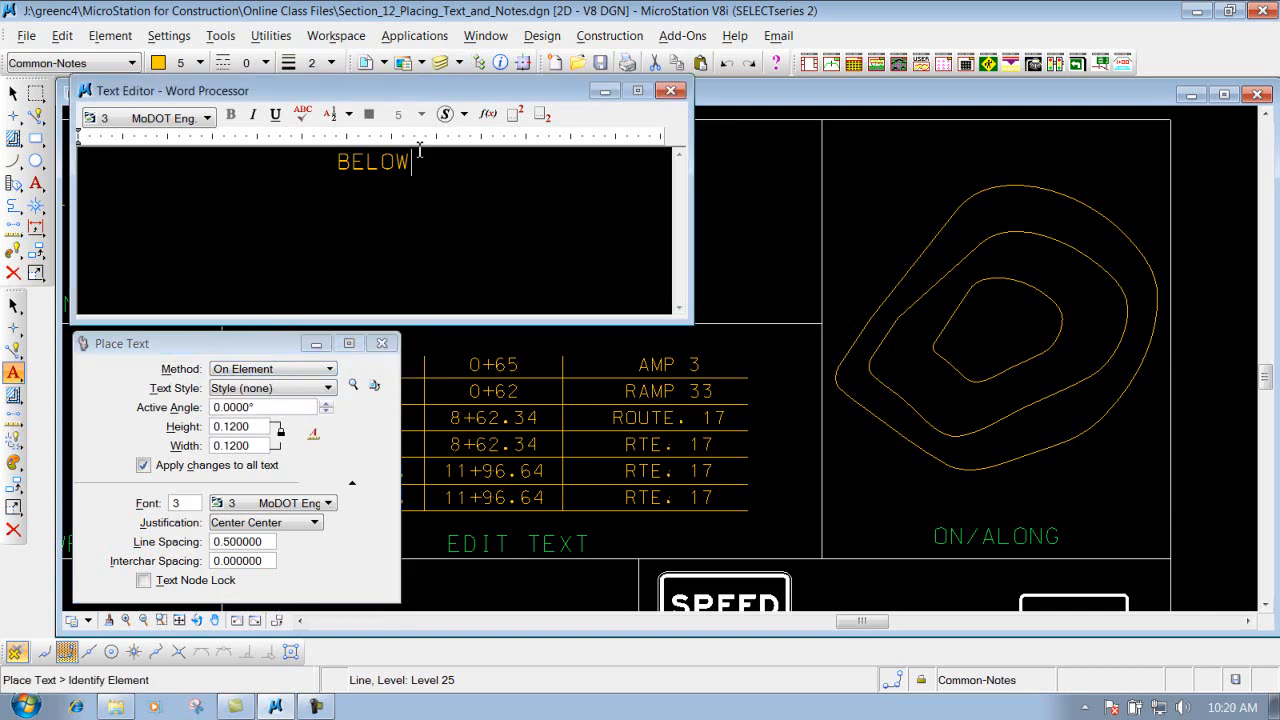
pyautogui.moveTo(418, 160); pyautogui.dragTo(338, 161)
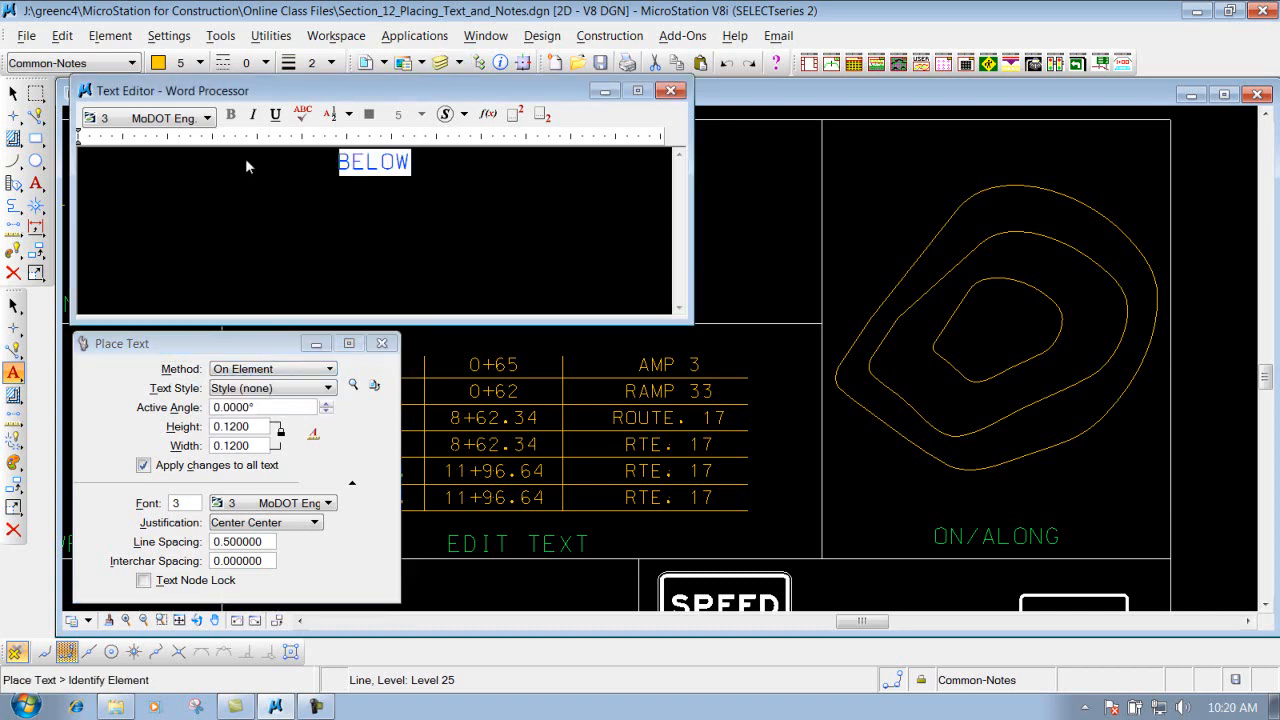
pyautogui.write('800')
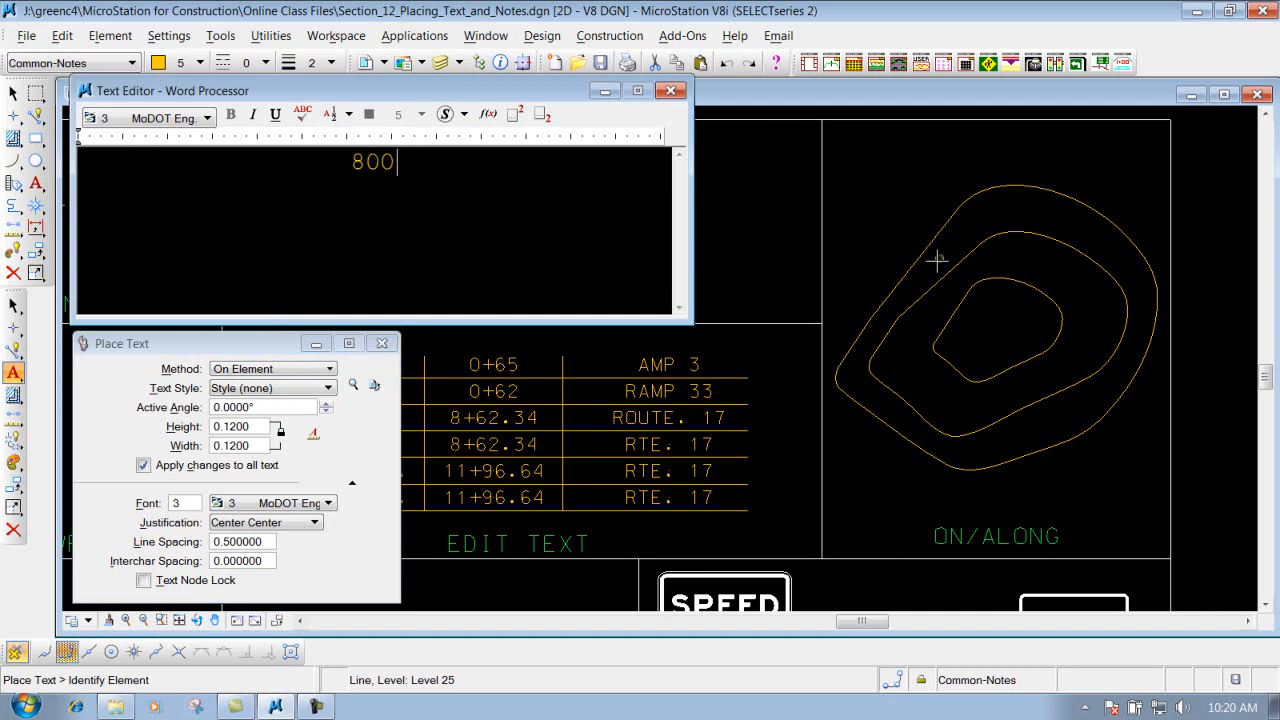
pyautogui.click(1090, 207)
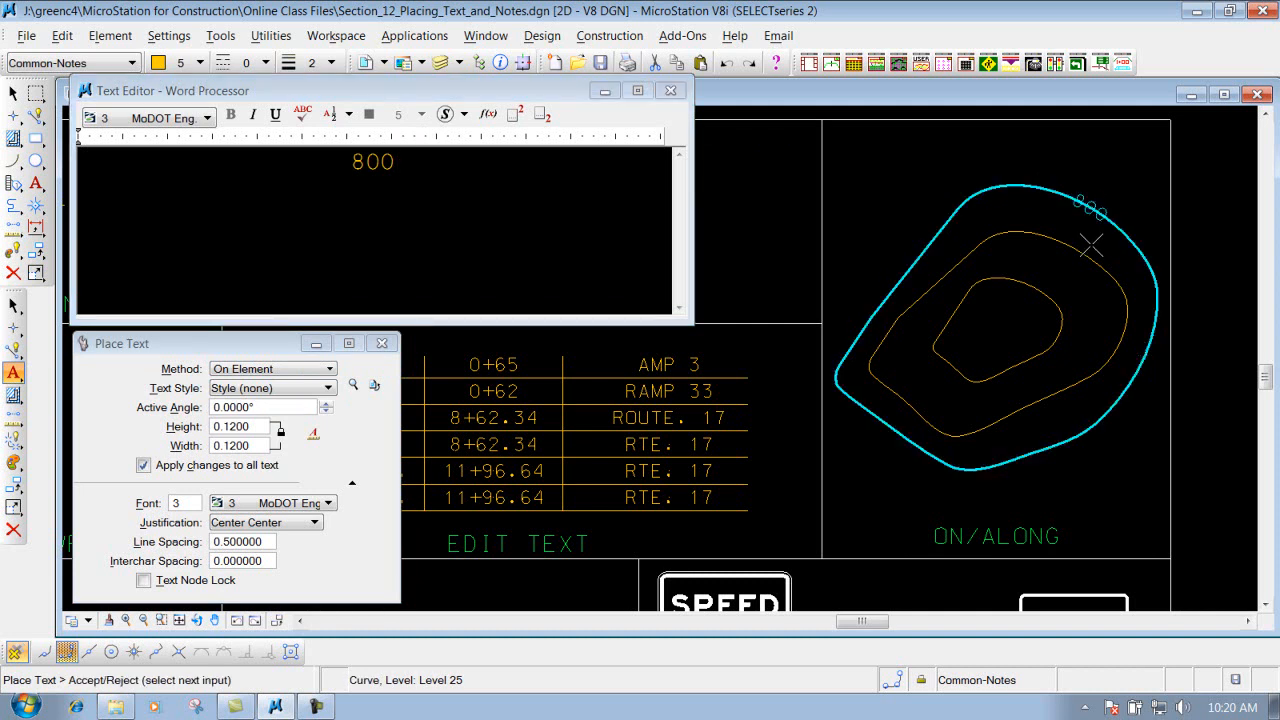
pyautogui.click(1043, 154)
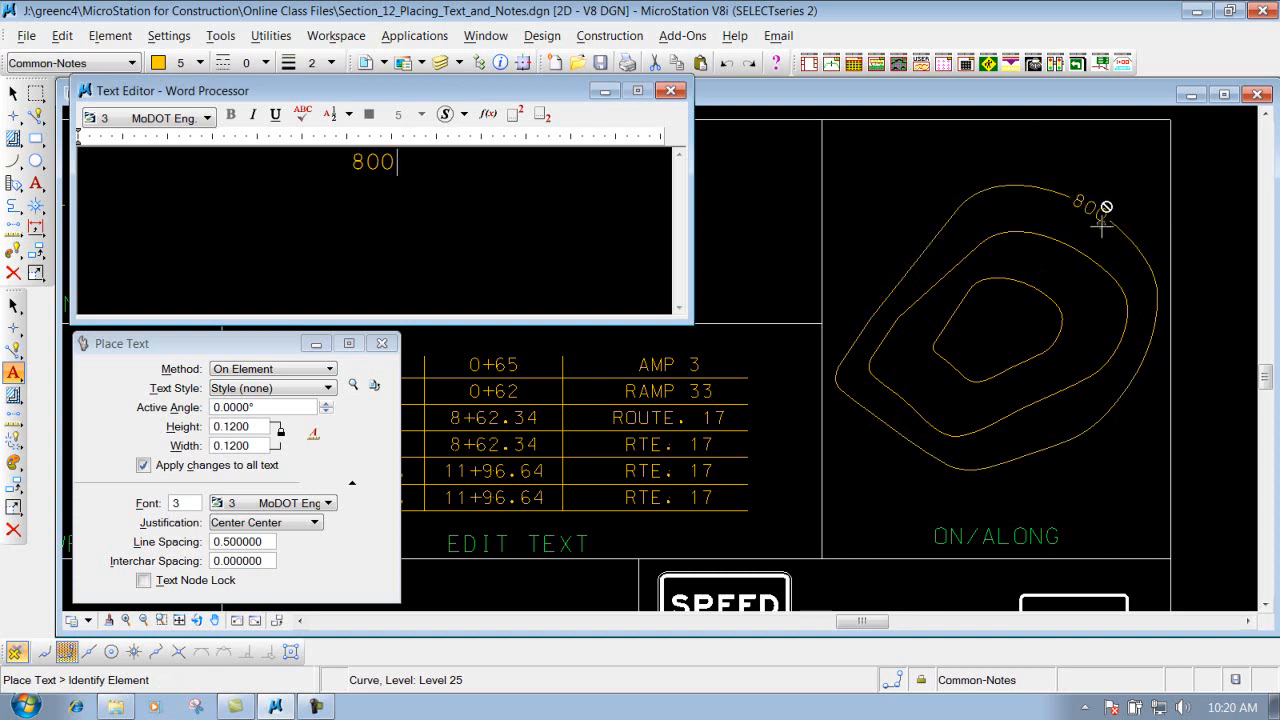
# Place the text "800" on the middle contour's lower-left and right sides, after accepting the label on the outermost contour
pyautogui.click(1077, 195)
pyautogui.click(905, 400)
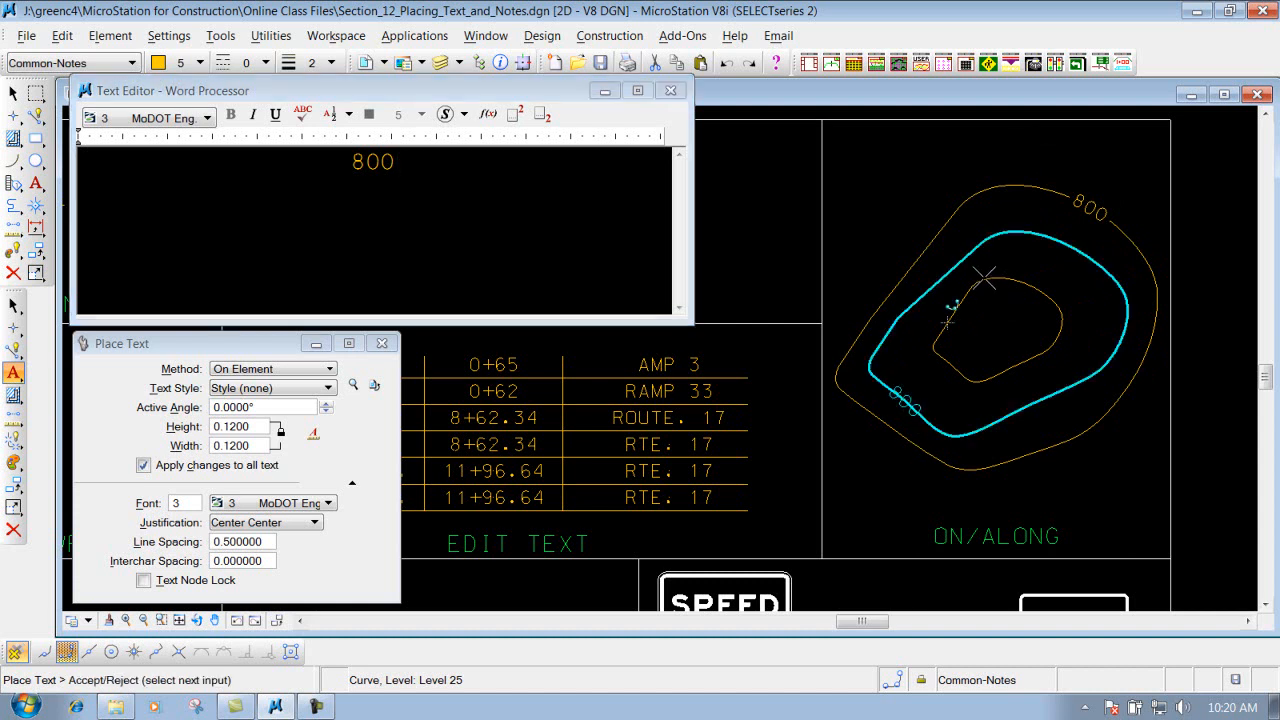
pyautogui.click(1037, 262)
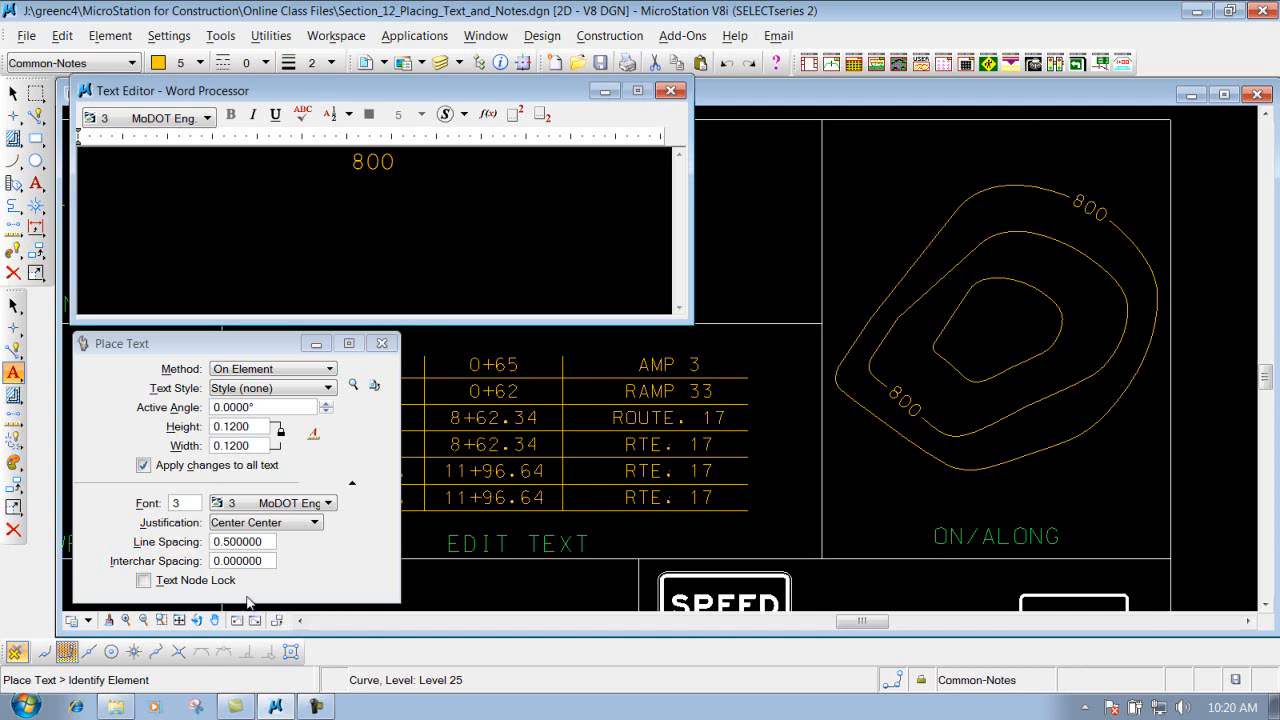
pyautogui.click(1108, 352)
pyautogui.click(1100, 318)
# Set the text placement method to Along Element and replace the text with "MISSOURI"
pyautogui.click(273, 371)
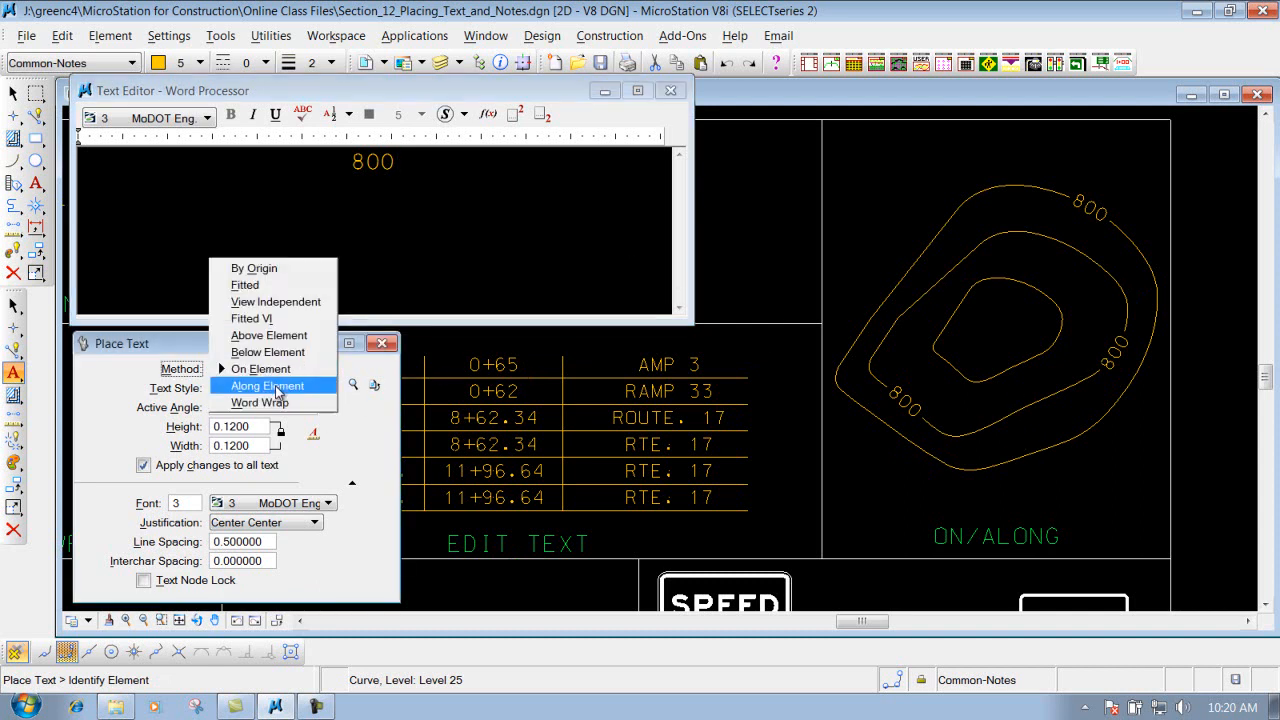
pyautogui.click(278, 387)
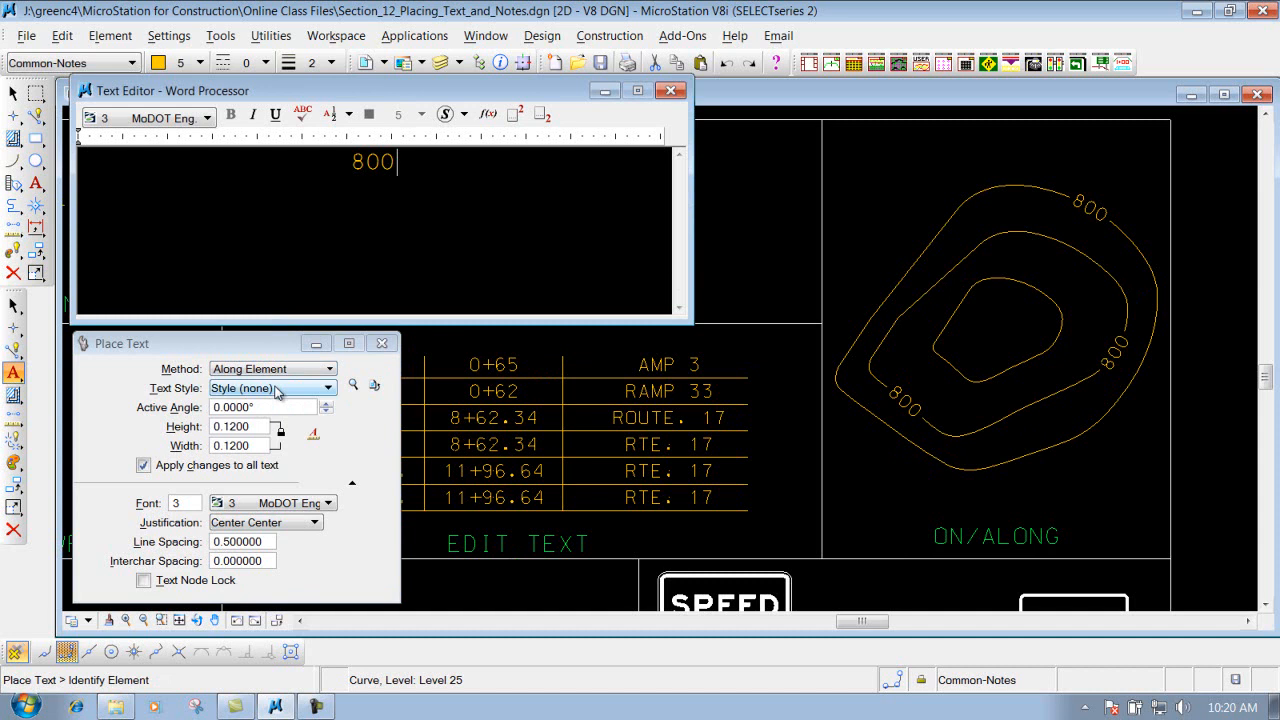
pyautogui.moveTo(404, 163); pyautogui.dragTo(342, 157)
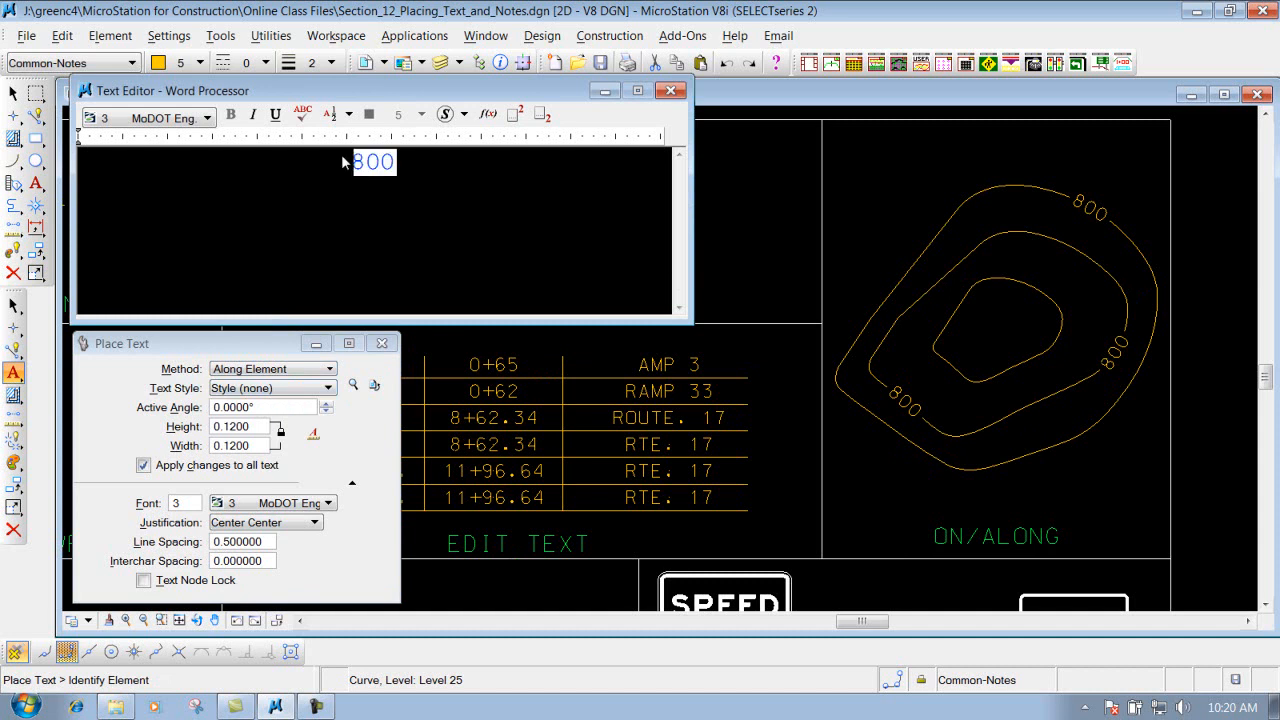
pyautogui.write('MISSOUI')
pyautogui.press('BackSpace')
pyautogui.write('RI')
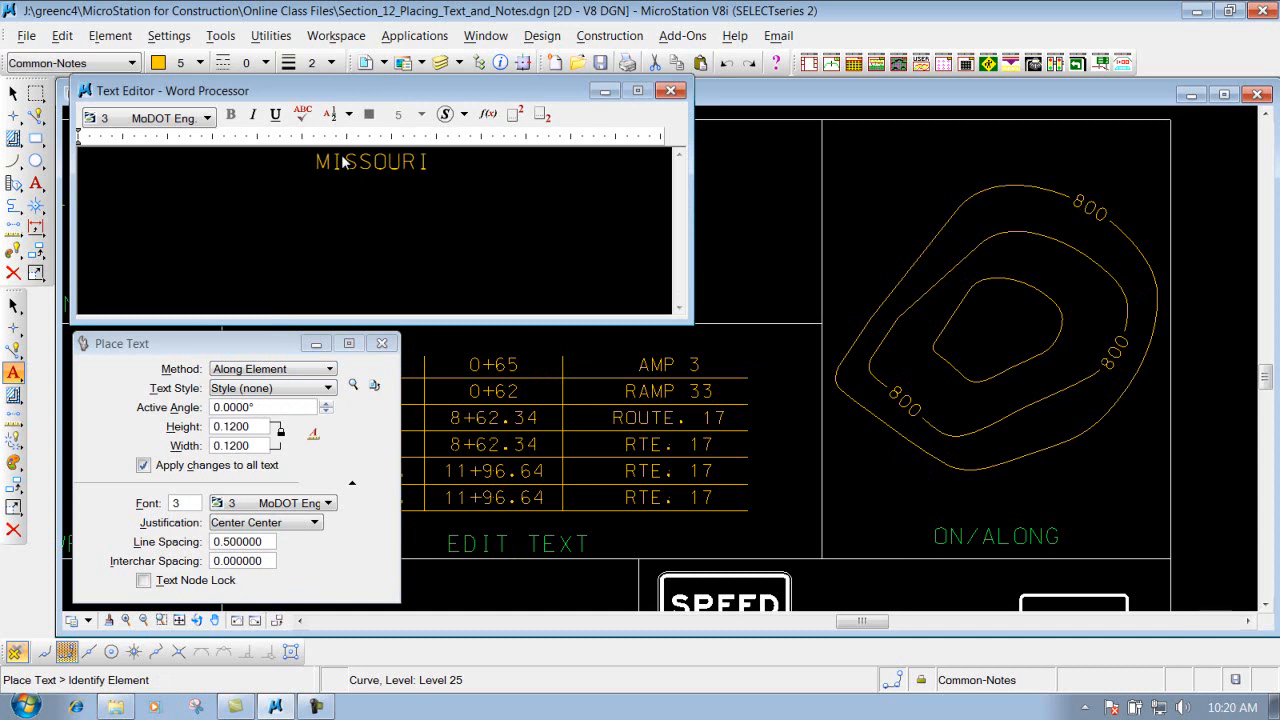
# Place "MISSOURI" along the outer side of the middle contour's top and along the inner side of the outermost contour's lower edge
pyautogui.click(1040, 232)
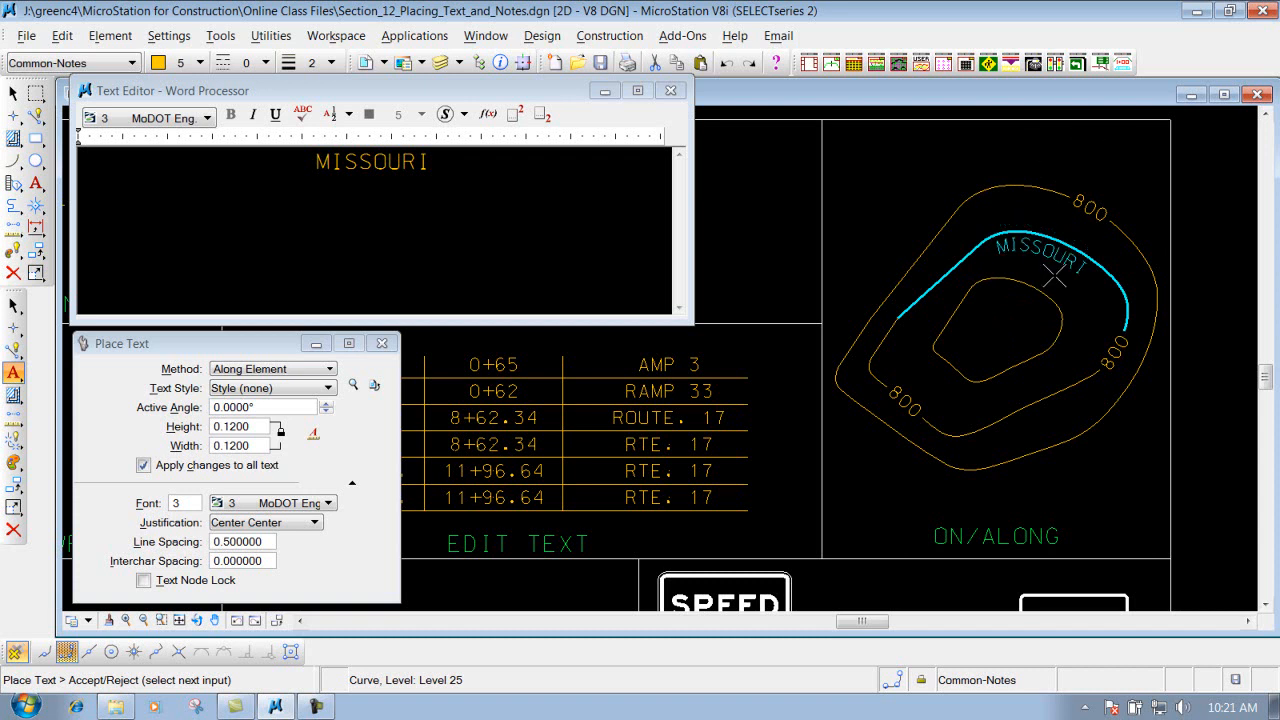
pyautogui.click(1110, 162)
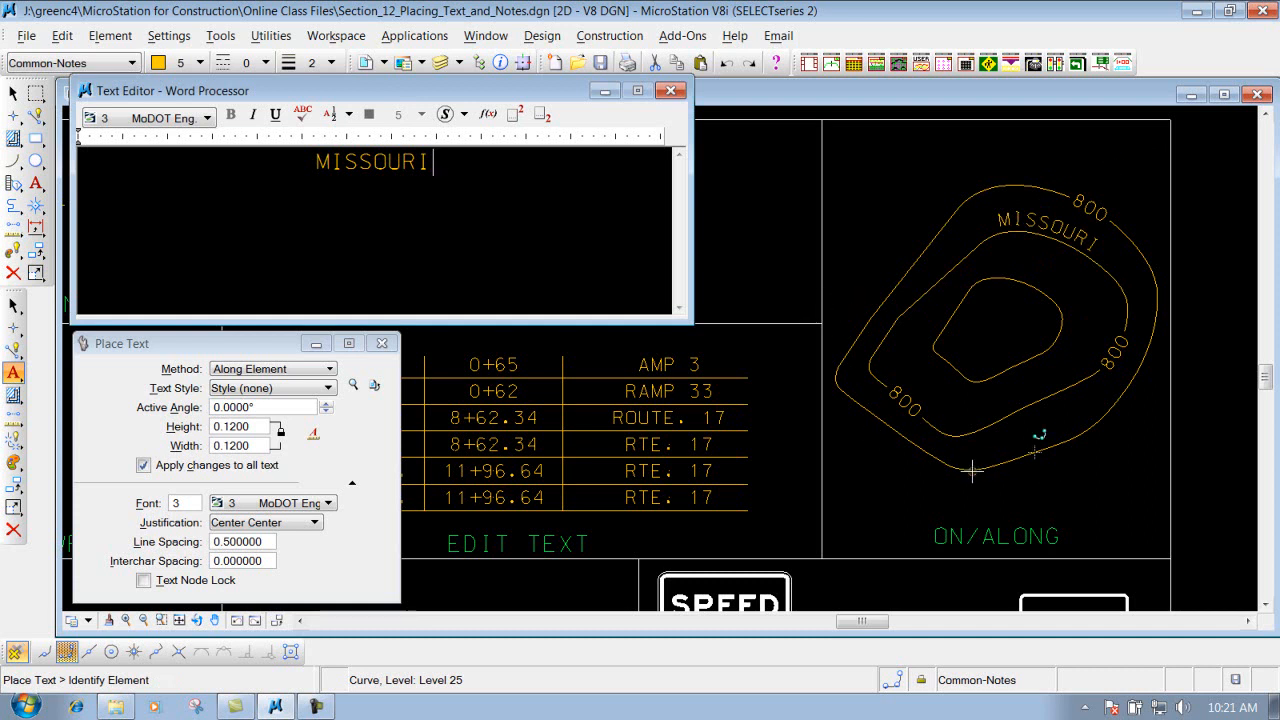
pyautogui.click(1035, 452)
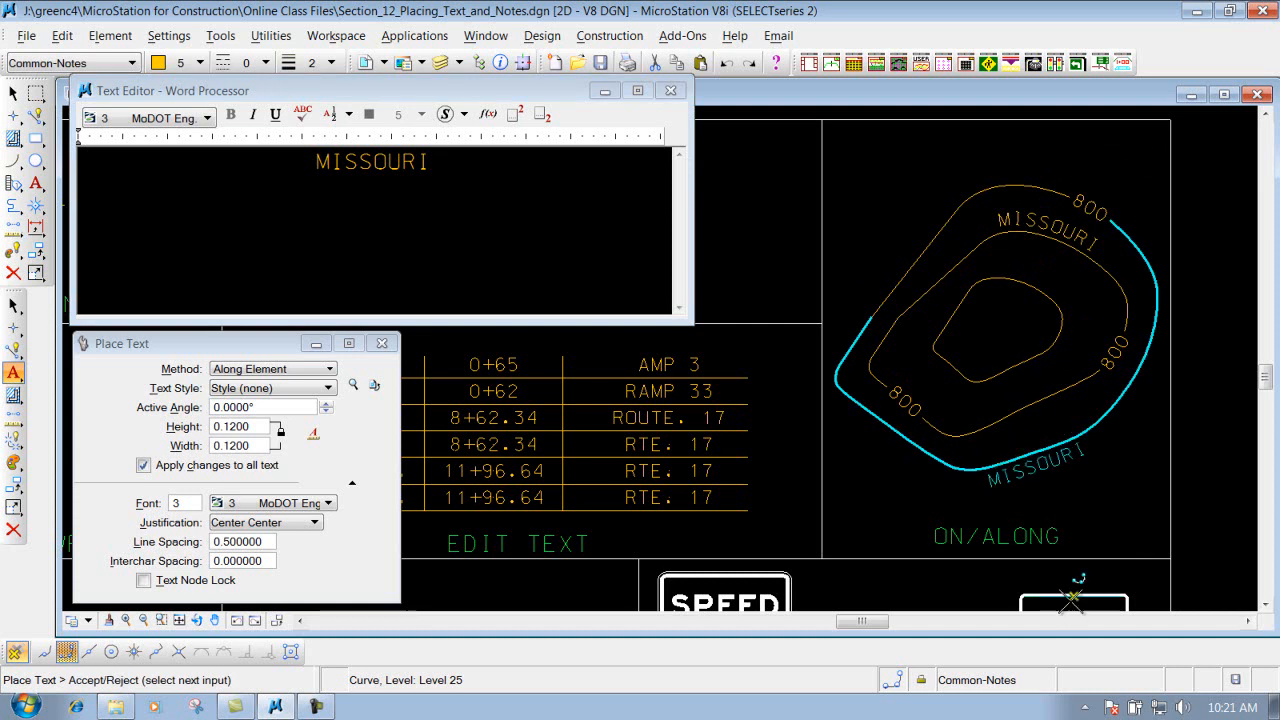
pyautogui.click(1054, 360)
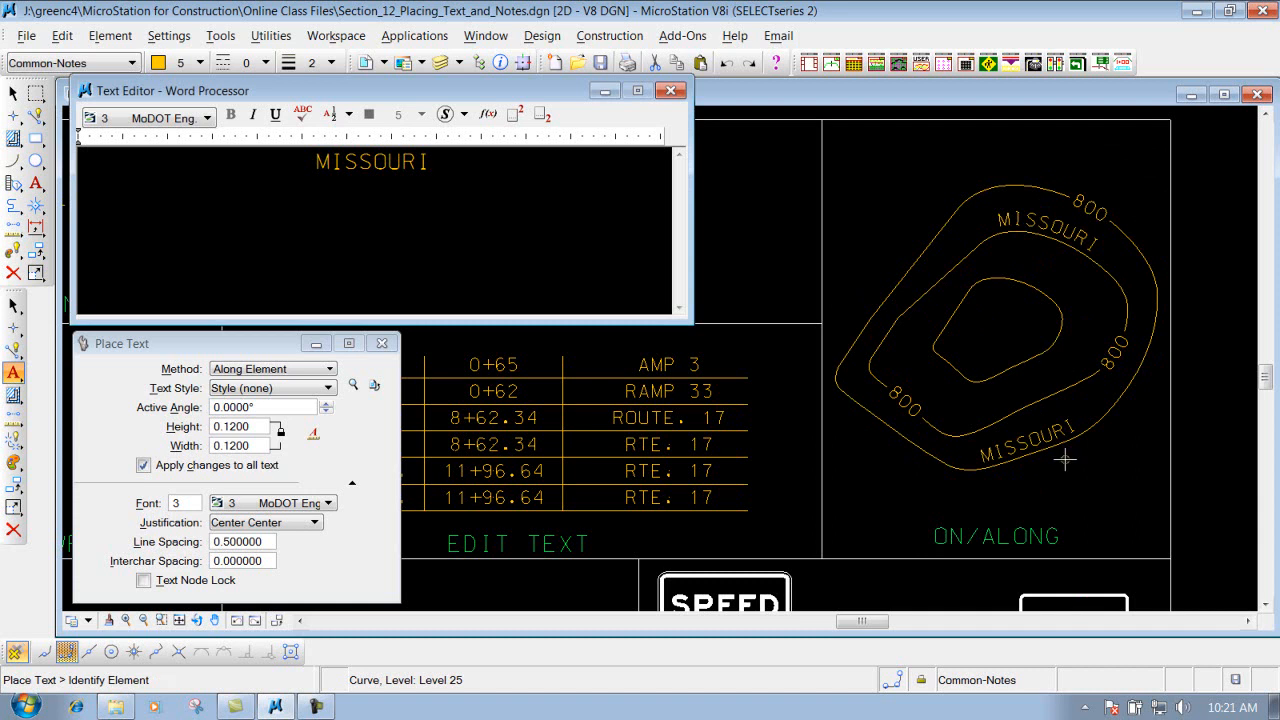
# Set the text placement method to Word Wrap and define a text box filling most of the space above the WORD WRAP label
pyautogui.click(299, 620)
pyautogui.click(299, 620)
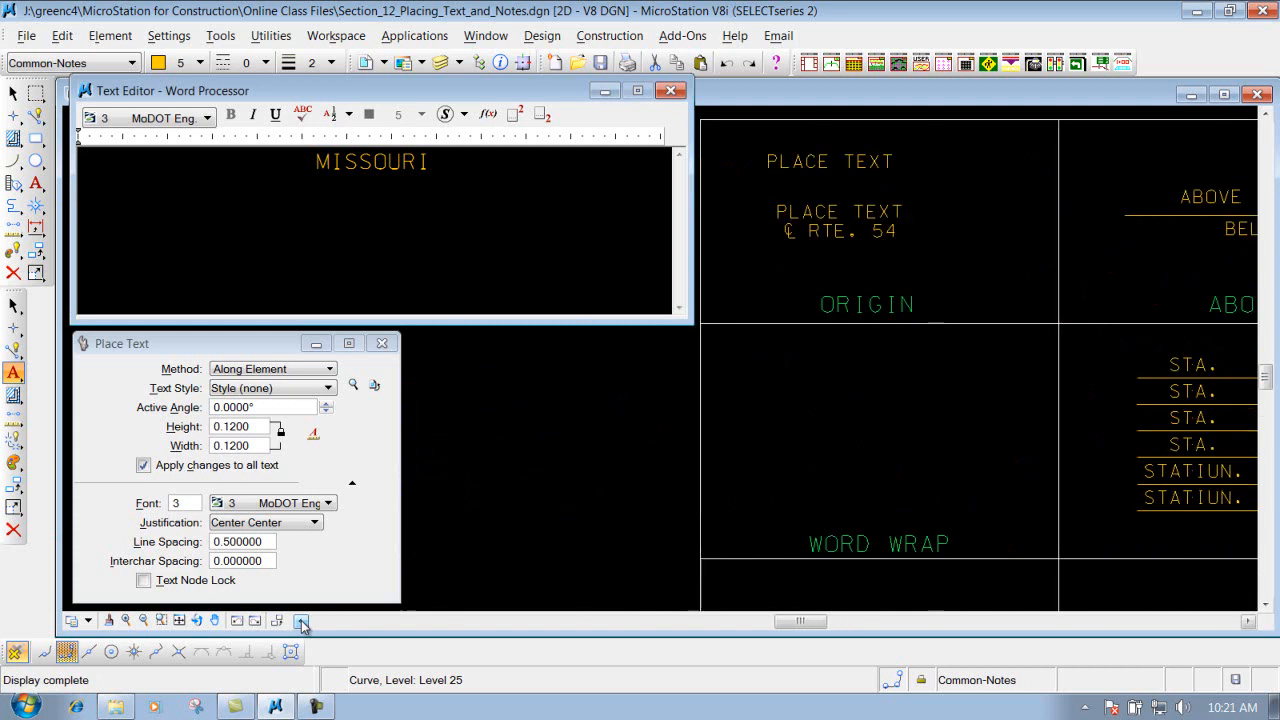
pyautogui.click(287, 370)
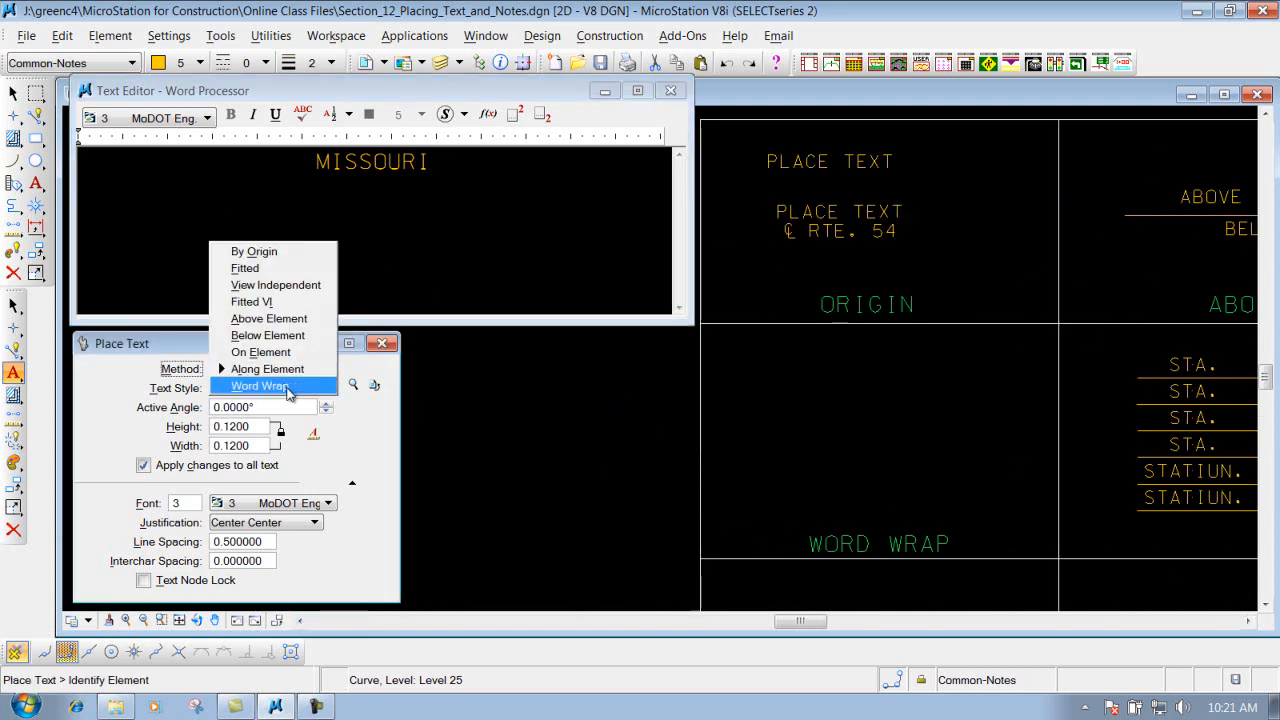
pyautogui.click(288, 387)
pyautogui.moveTo(229, 339); pyautogui.dragTo(226, 133)
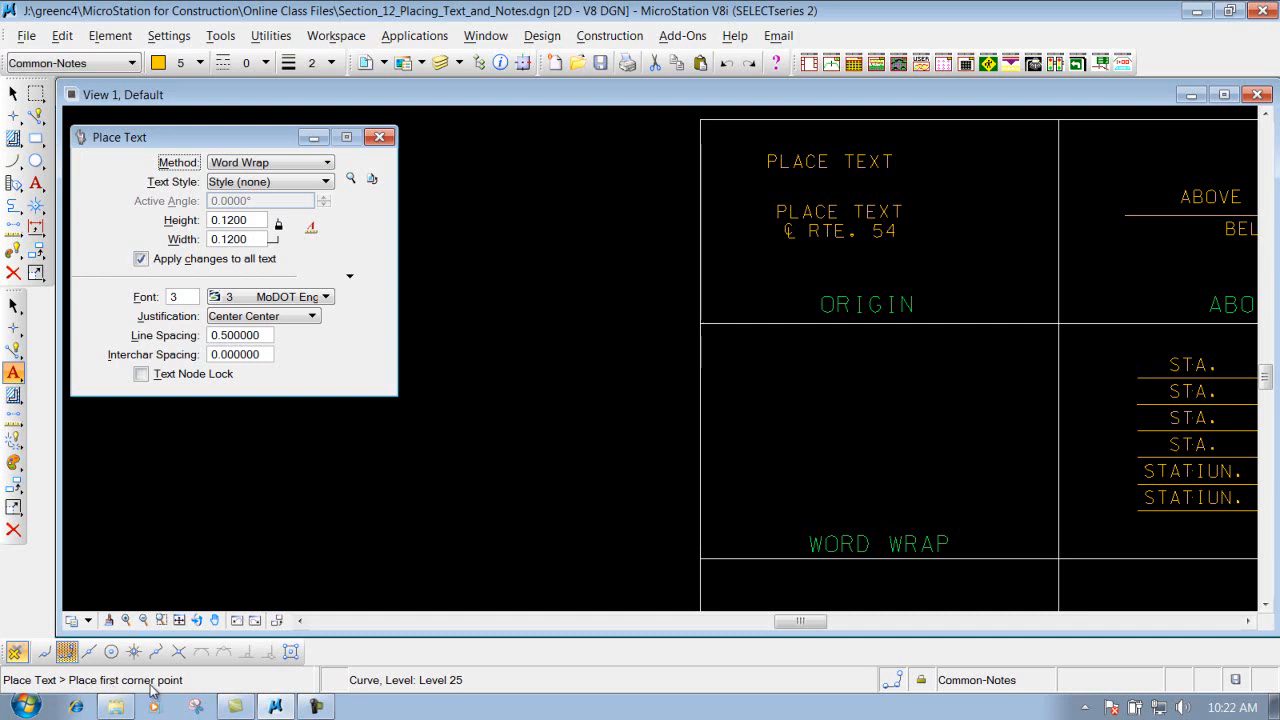
pyautogui.click(721, 342)
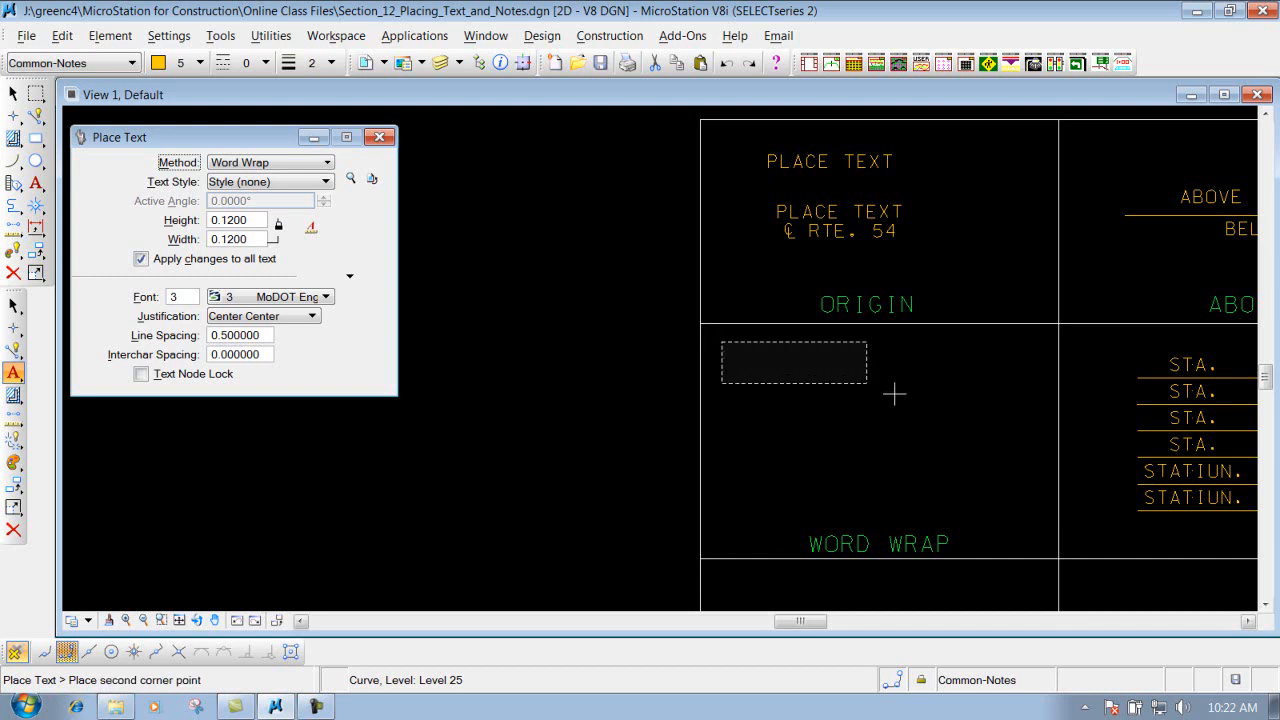
pyautogui.click(1033, 520)
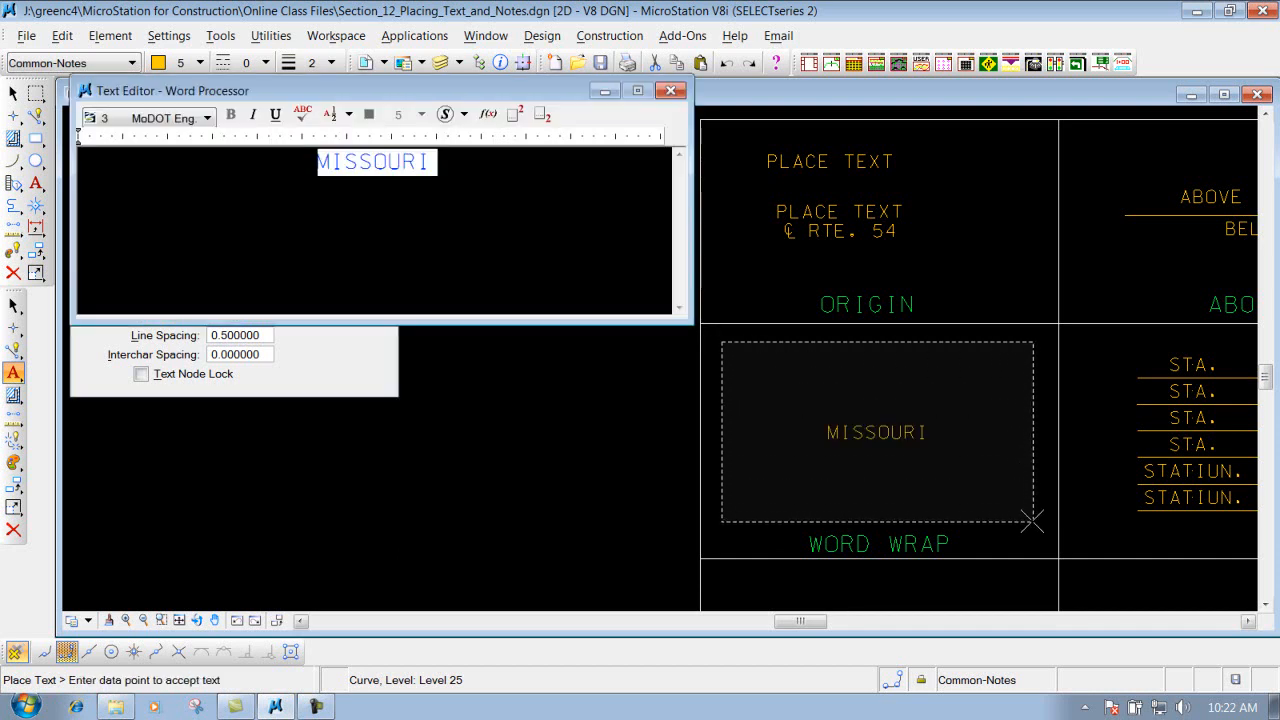
# Set the justification of the word-wrapped text to Left Top
pyautogui.click(343, 354)
pyautogui.moveTo(236, 143); pyautogui.dragTo(247, 352)
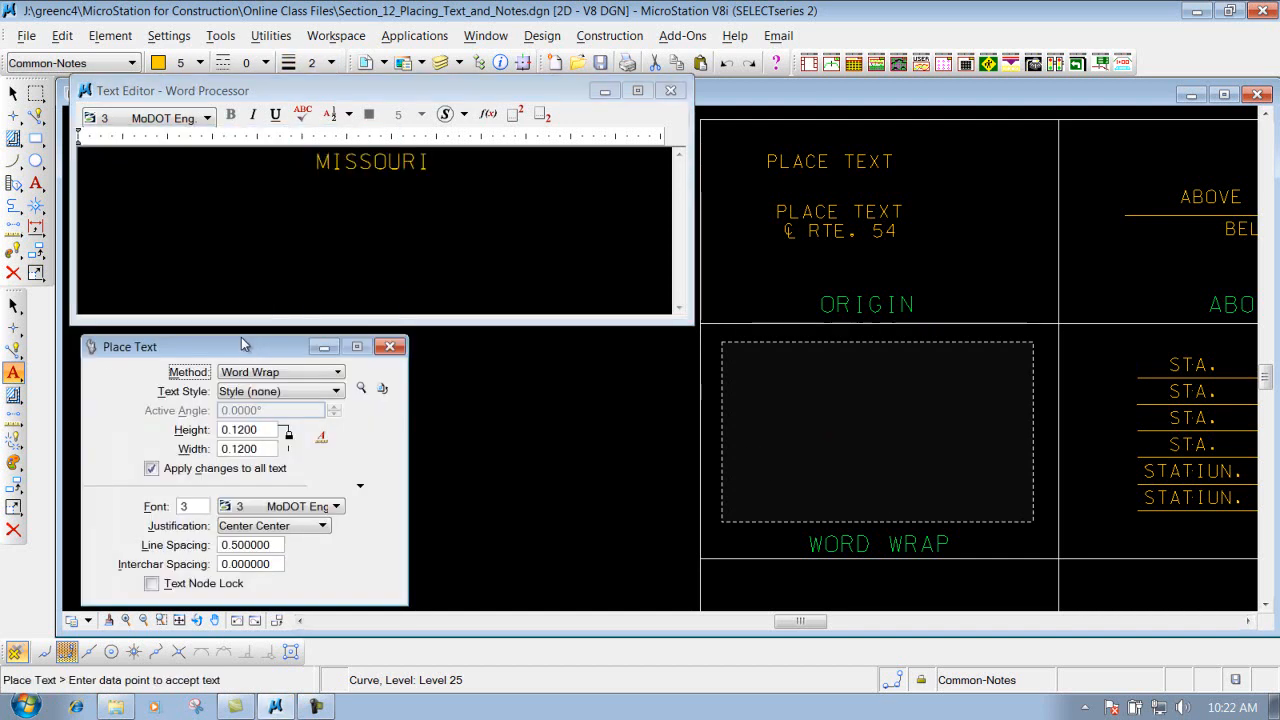
pyautogui.click(275, 528)
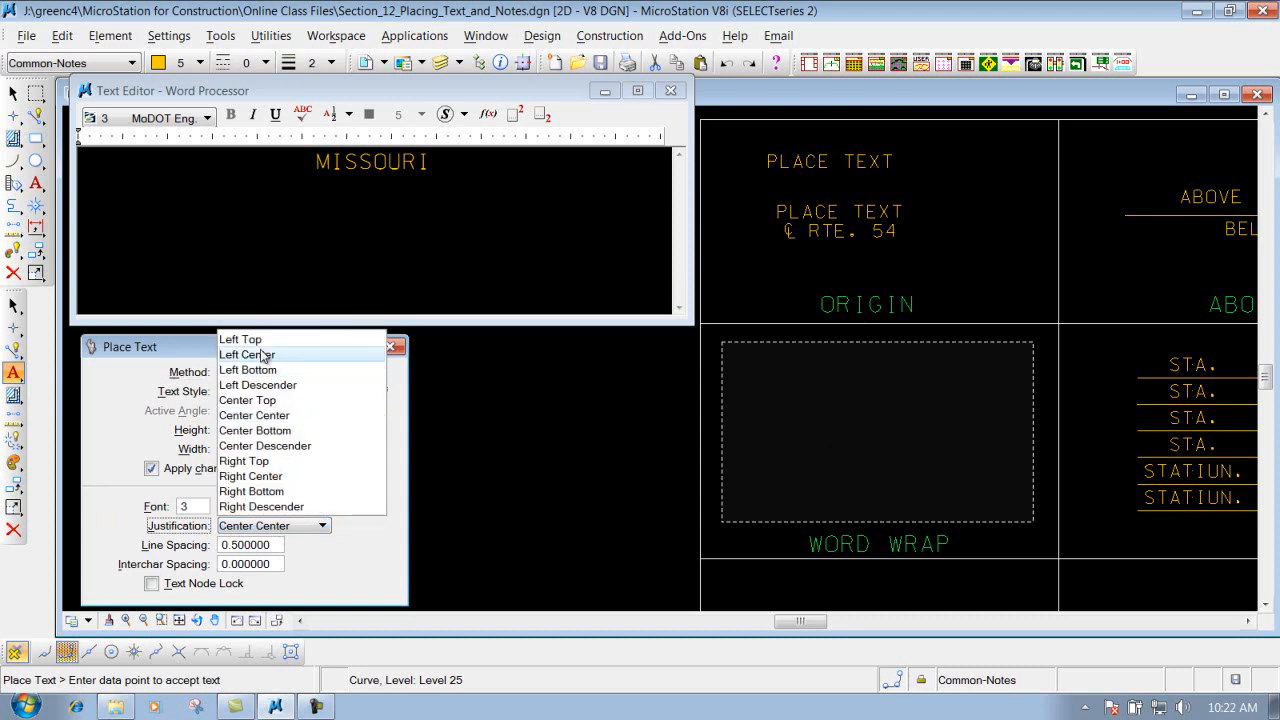
pyautogui.click(257, 340)
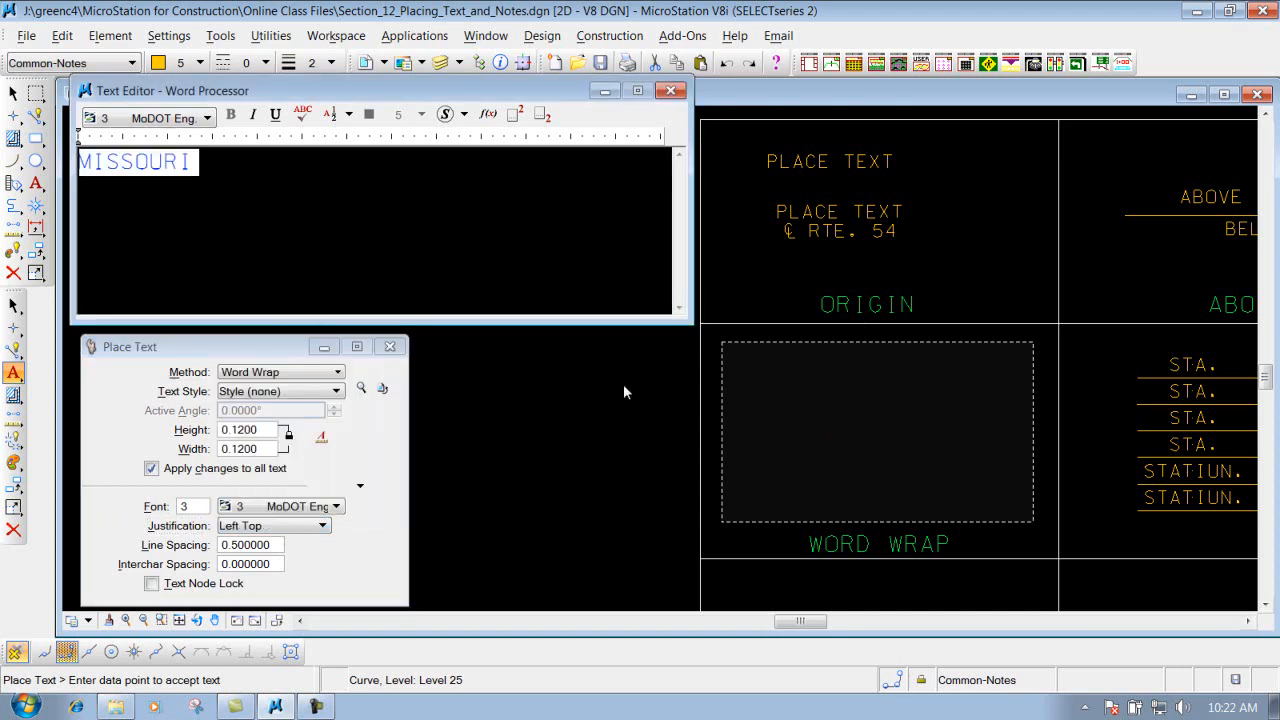
# Extend the text to "MISSOURI IS A GREAT PLACE TO LIVE." and place it in the word wrap box
pyautogui.click(229, 164)
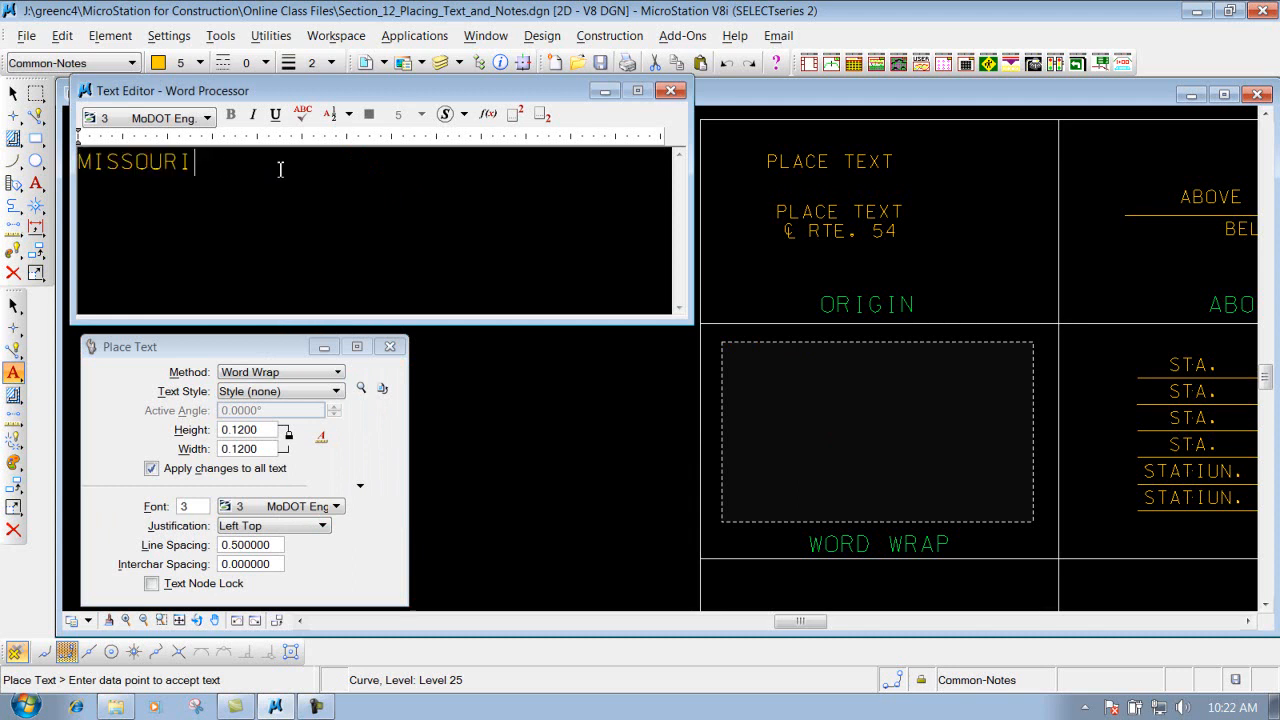
pyautogui.press('BackSpace')
pyautogui.write('I')
pyautogui.press('BackSpace')
pyautogui.press('BackSpace')
pyautogui.write('I IS A GREAT PLACE TO LIVE.')
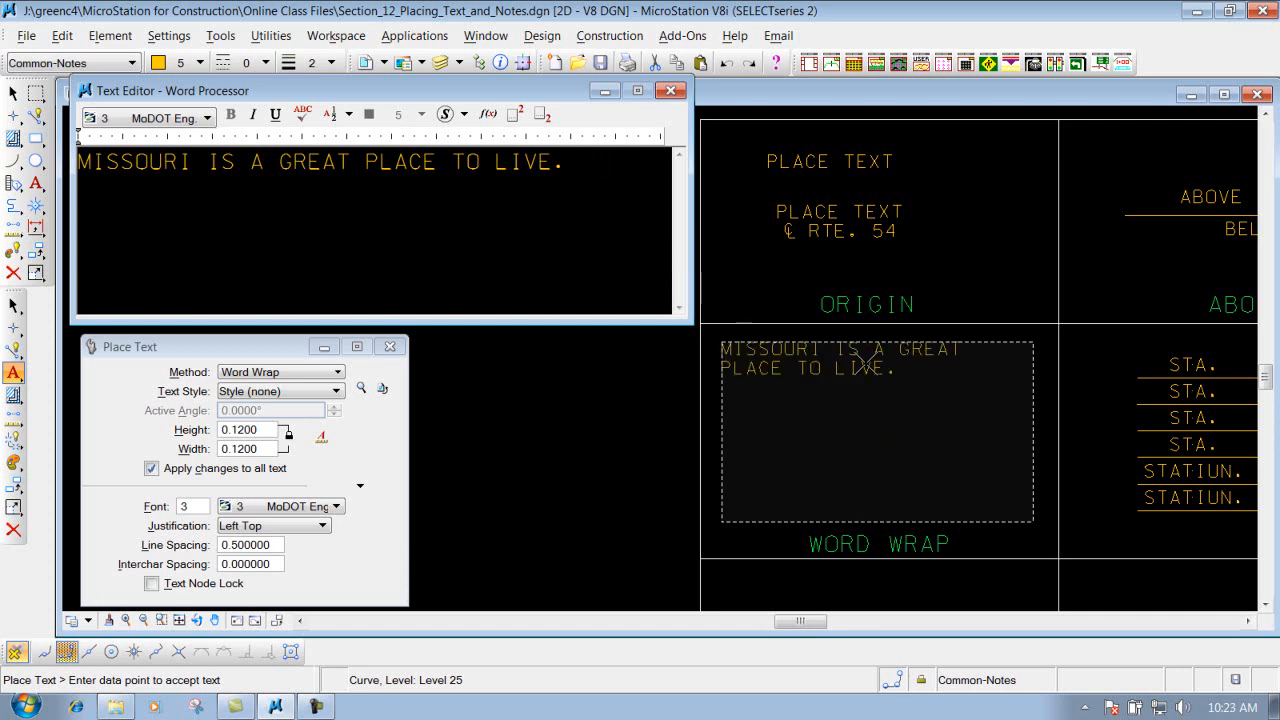
pyautogui.click(887, 445)
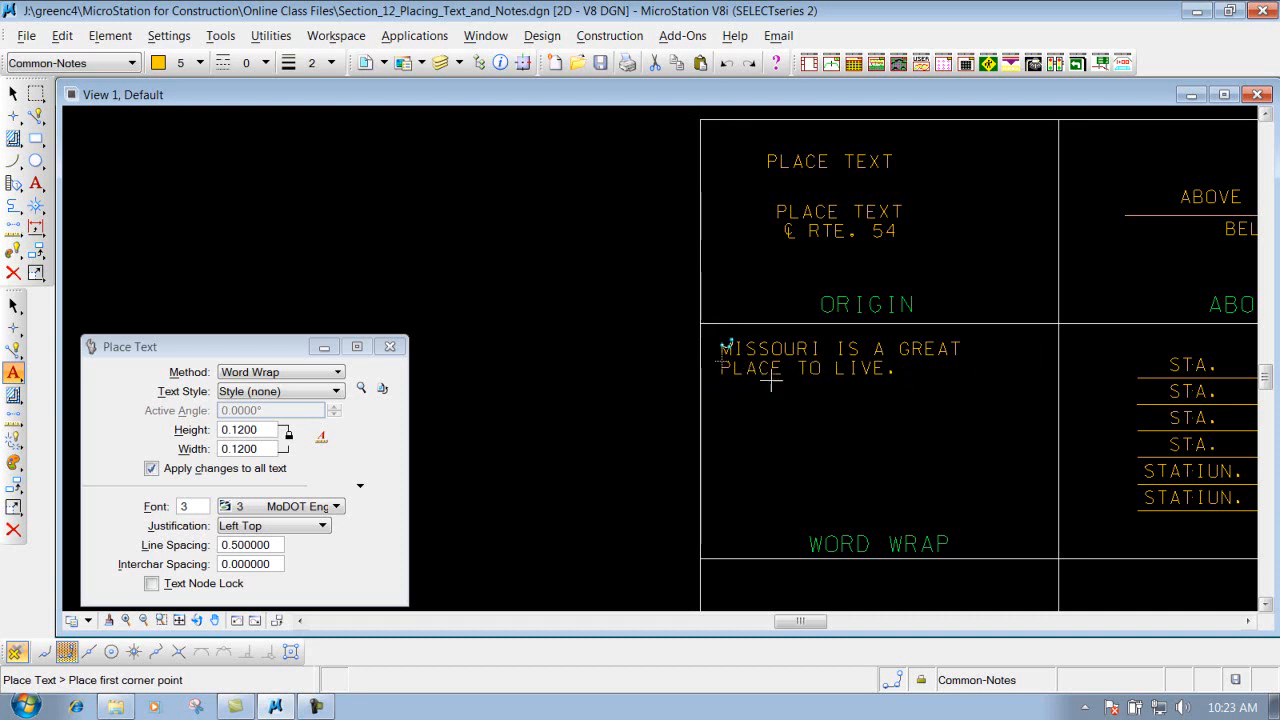
pyautogui.click(284, 372)
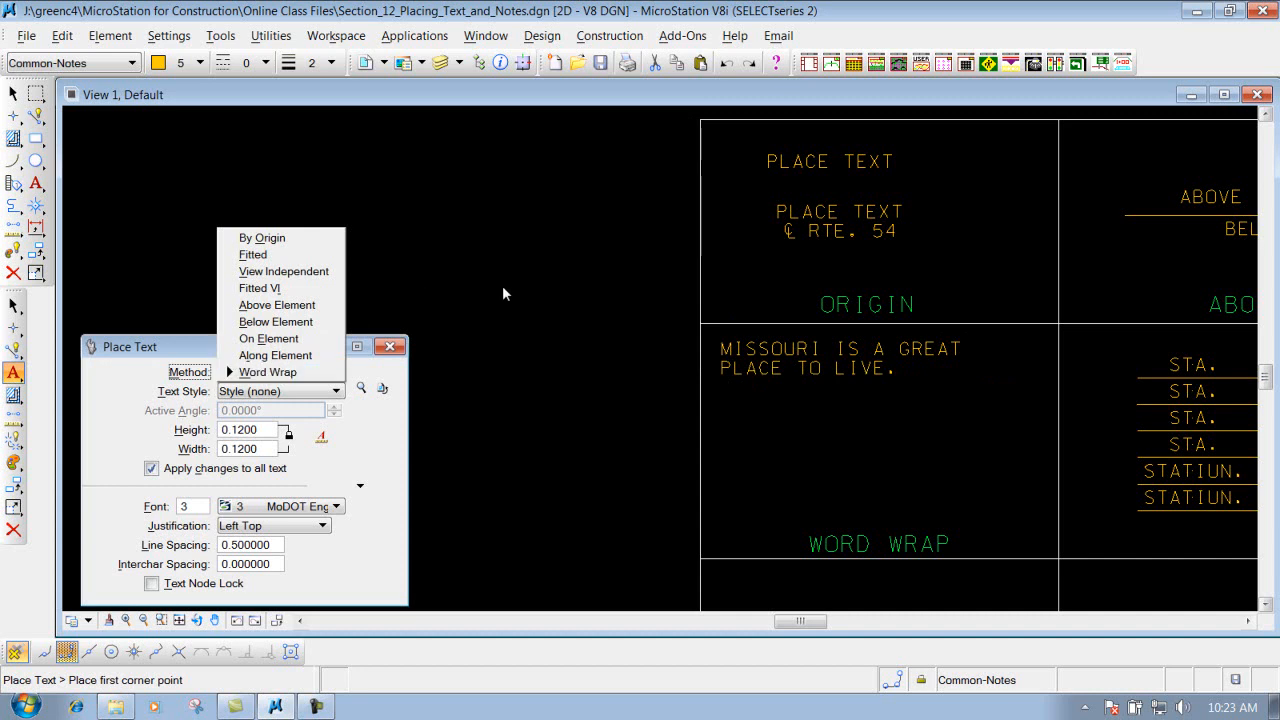
pyautogui.click(283, 373)
pyautogui.moveTo(242, 345); pyautogui.dragTo(240, 133)
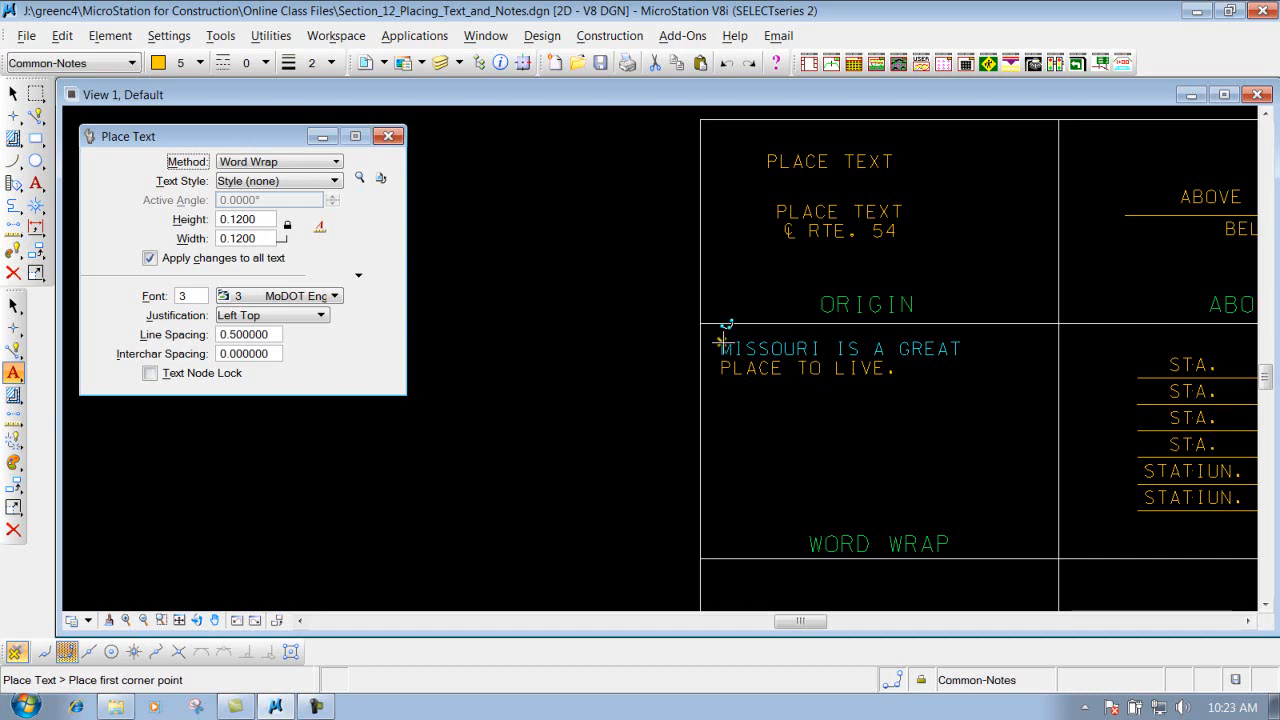
# Select the placed "MISSOURI IS A GREAT PLACE TO LIVE." text and enable its selection handles
pyautogui.click(14, 94)
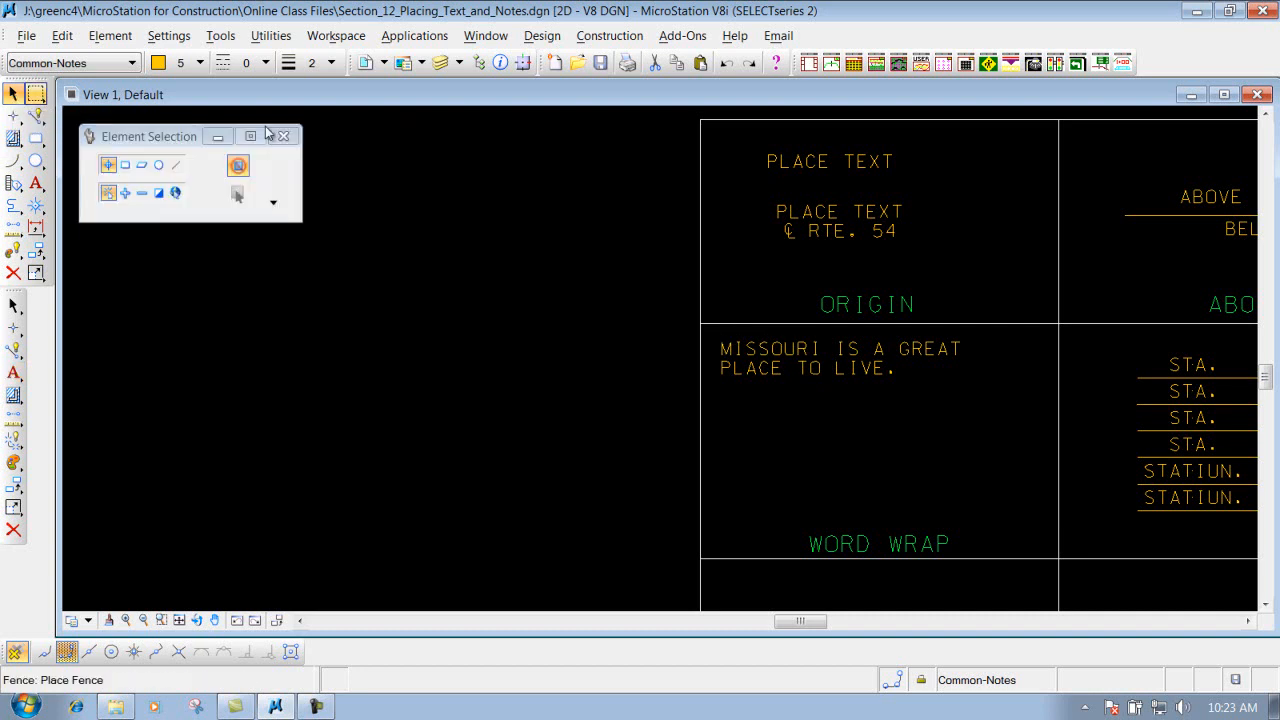
pyautogui.click(809, 368)
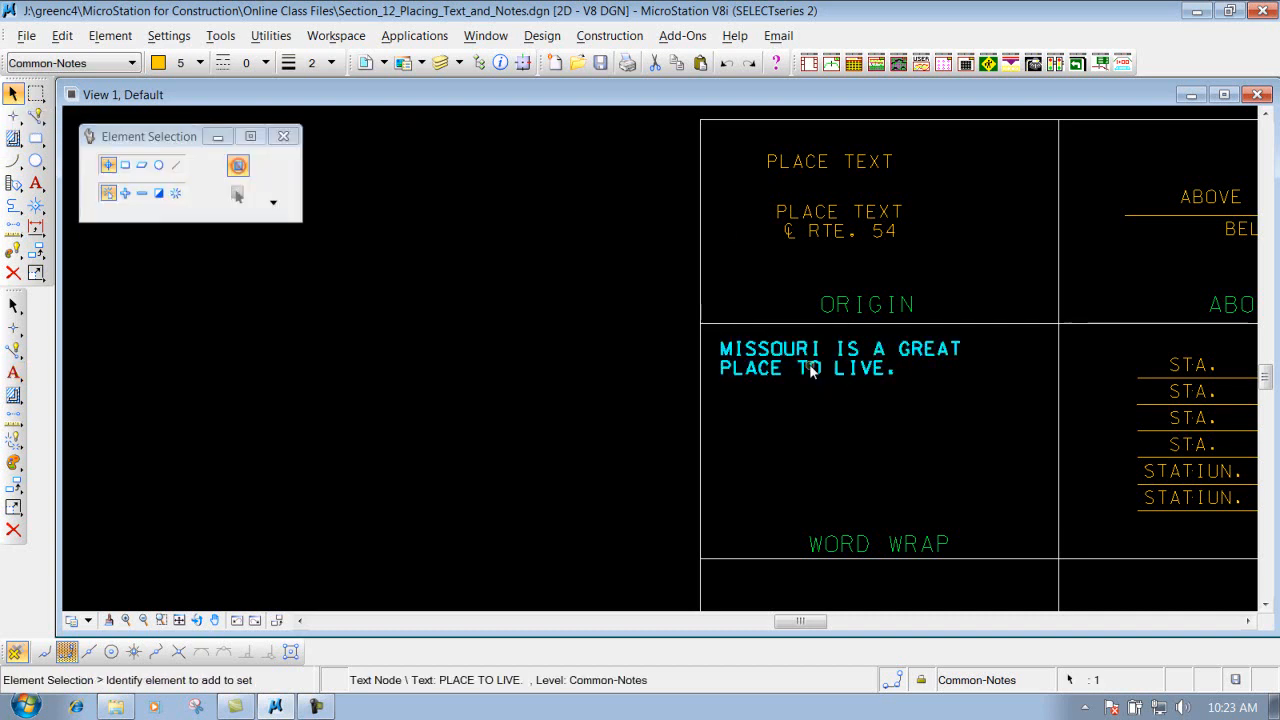
pyautogui.click(238, 167)
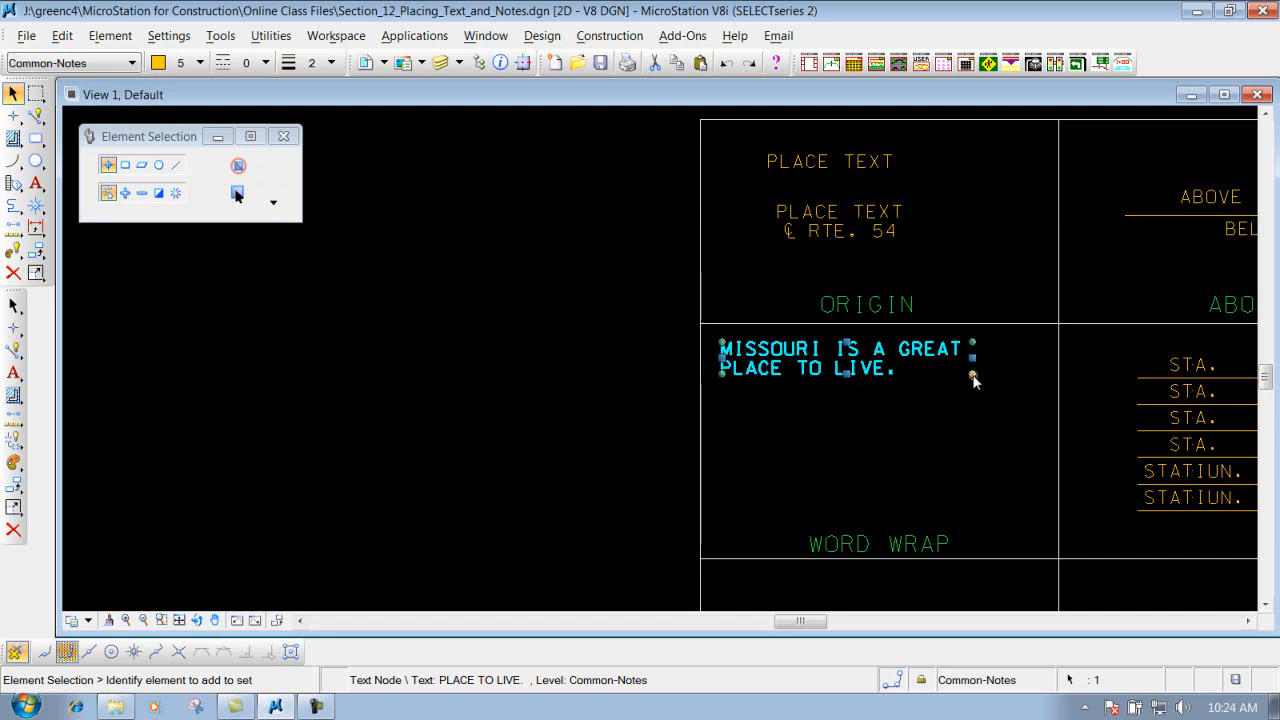
# Resize the text box by its corner handles to rewrap the sentence into six lines, four lines and back to two
pyautogui.moveTo(988, 376); pyautogui.dragTo(793, 359)
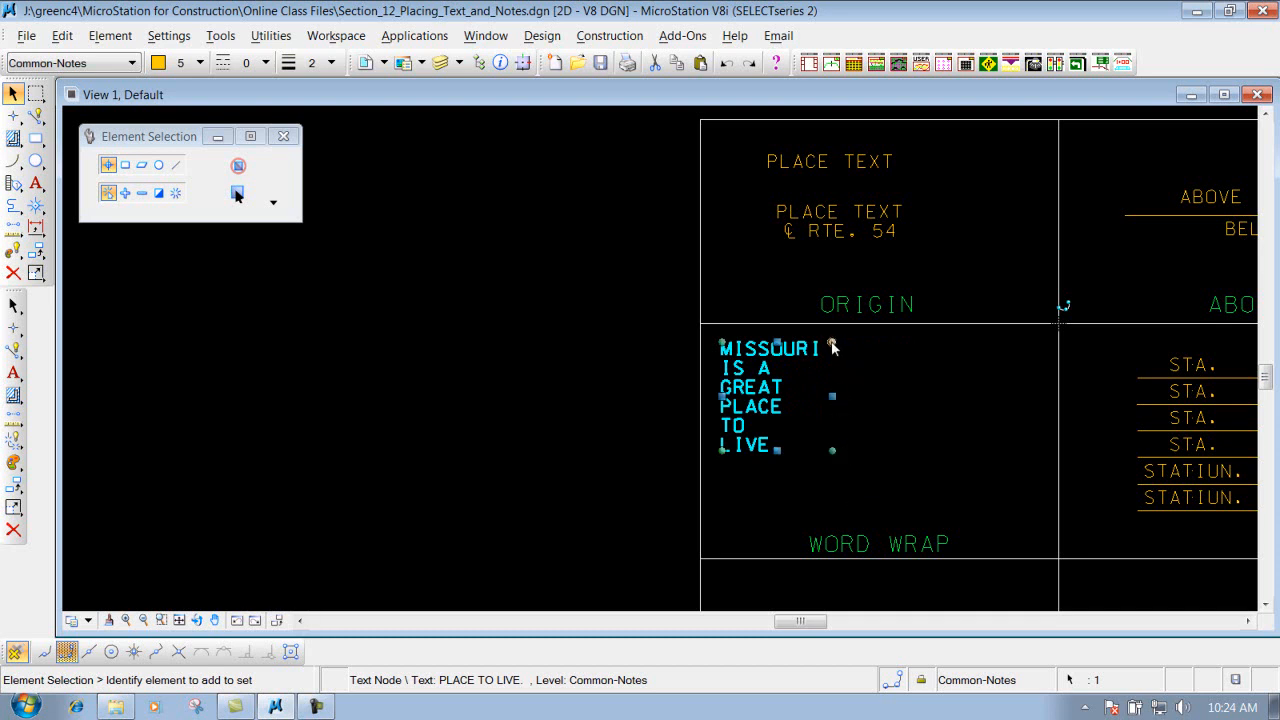
pyautogui.moveTo(833, 343); pyautogui.dragTo(866, 383)
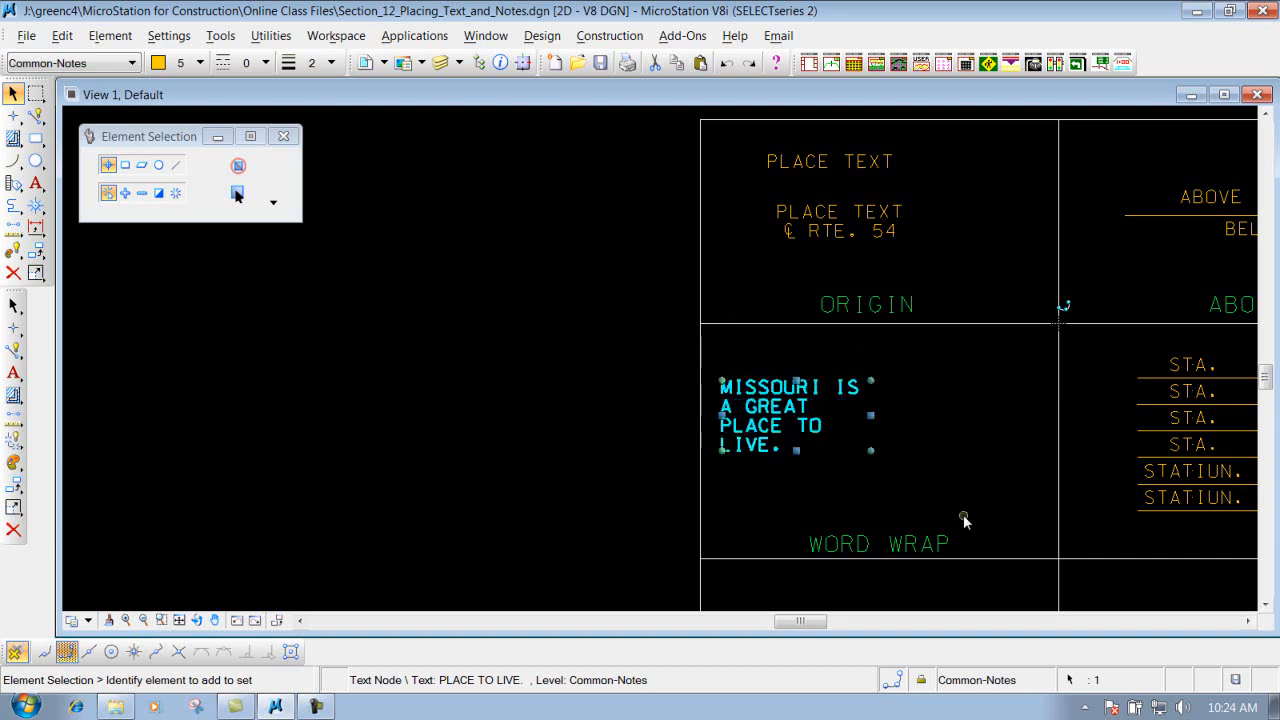
pyautogui.moveTo(871, 450); pyautogui.dragTo(980, 455)
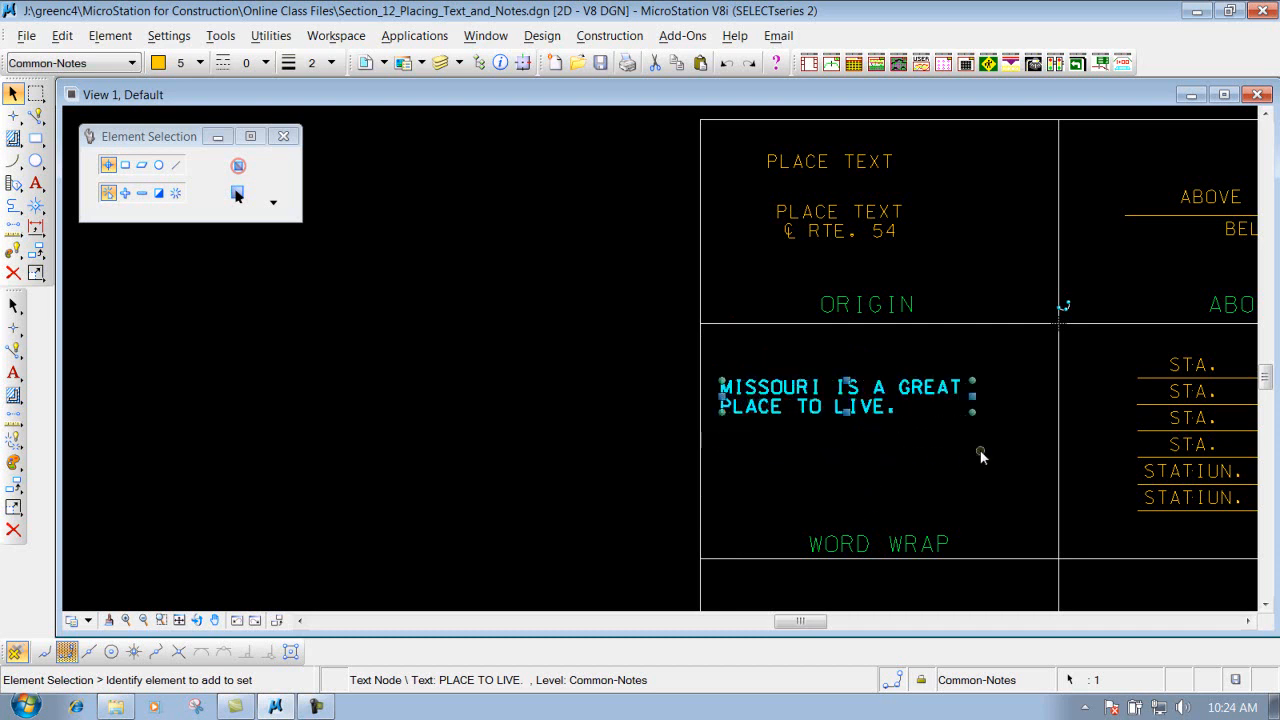
# Try to stretch the word-wrapped text with its upper middle handle
pyautogui.click(901, 486)
pyautogui.click(861, 402)
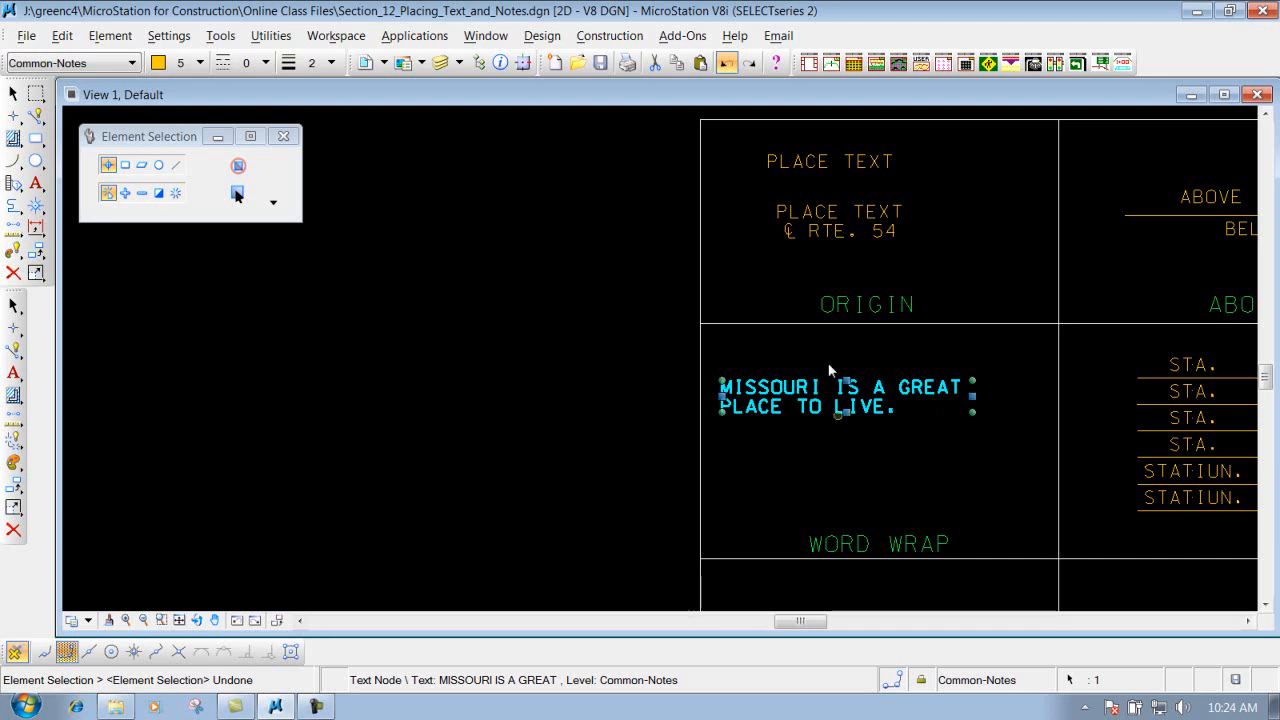
pyautogui.moveTo(847, 382); pyautogui.dragTo(845, 333)
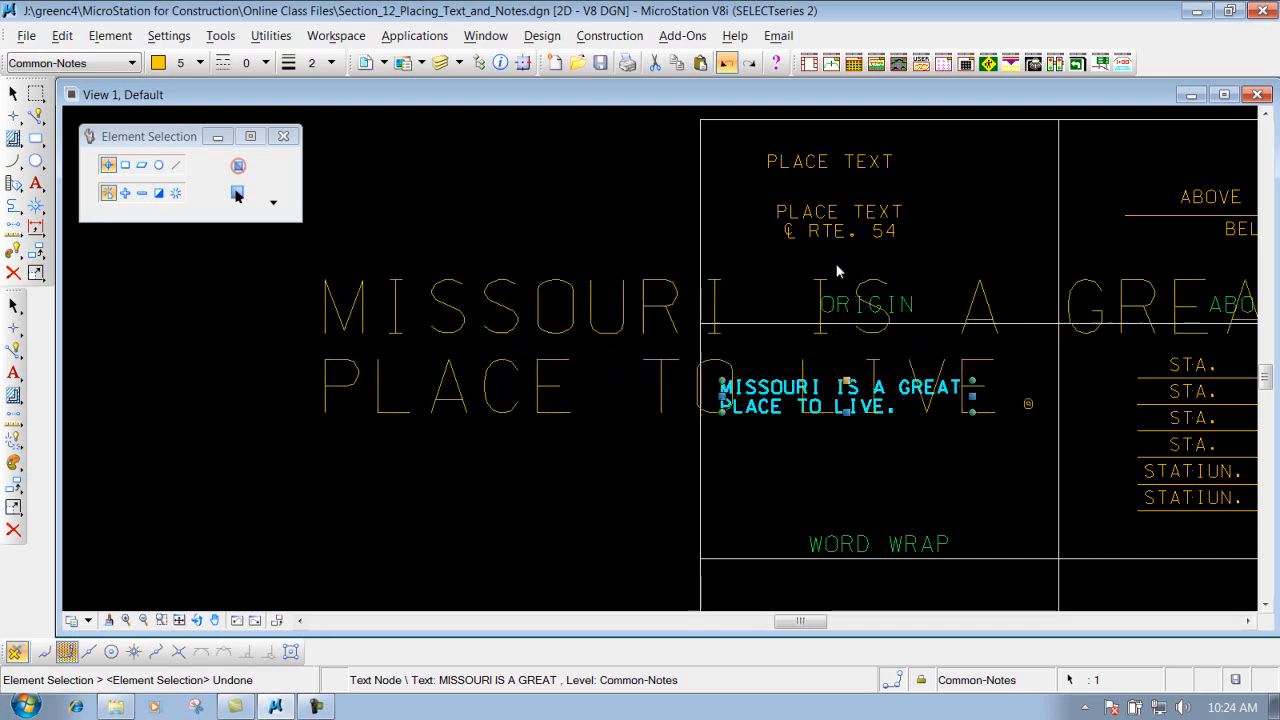
pyautogui.rightClick(856, 328)
# Narrow the text box by a corner handle so the sentence wraps into four lines, and deselect it
pyautogui.moveTo(973, 388); pyautogui.dragTo(869, 430)
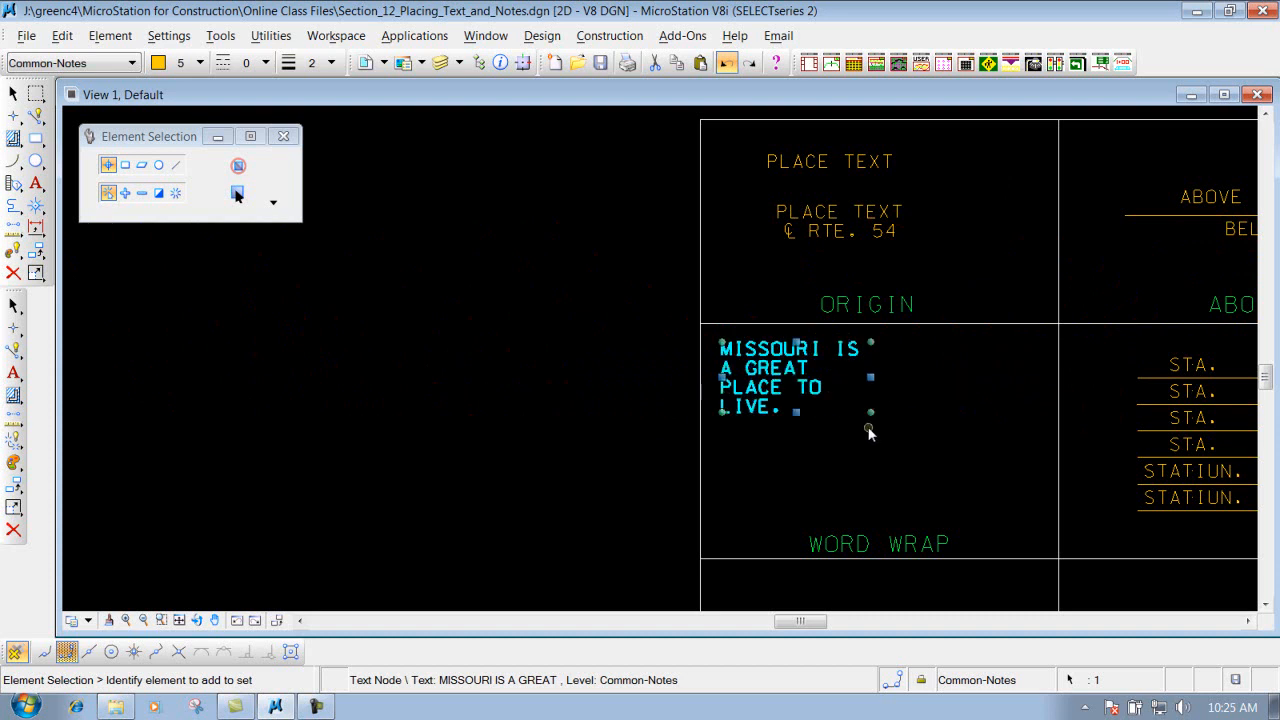
pyautogui.click(937, 431)
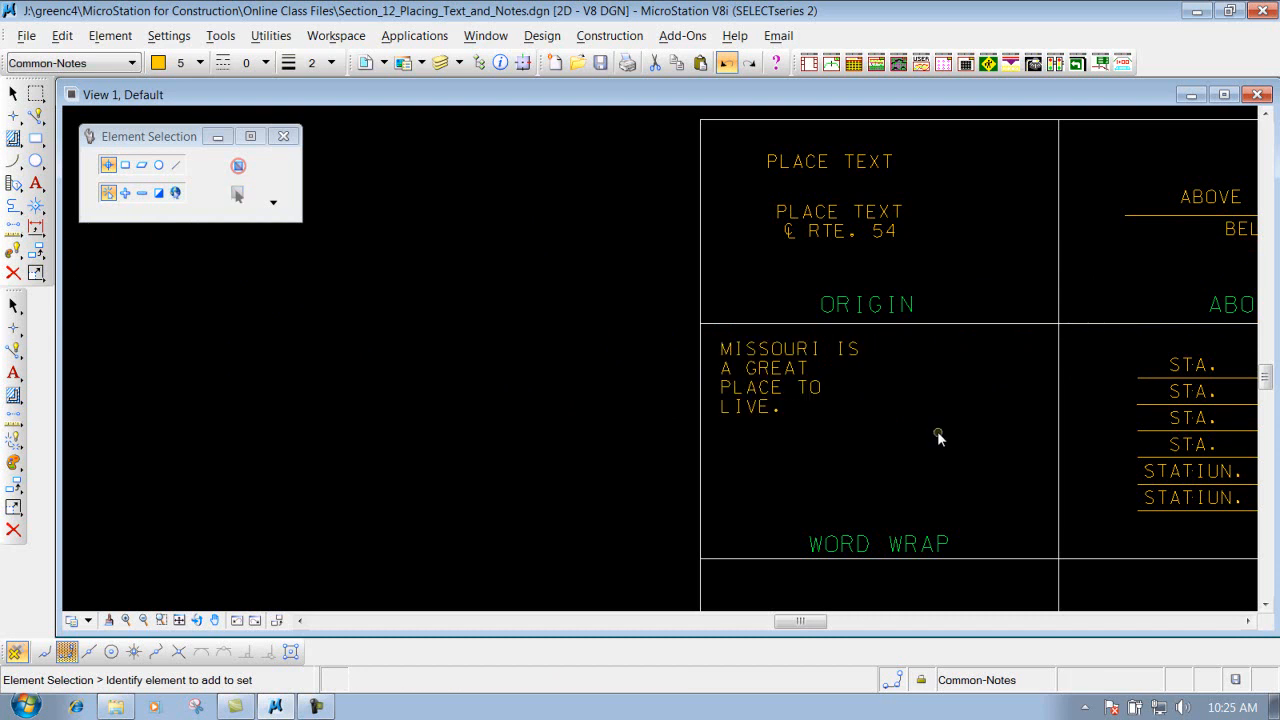